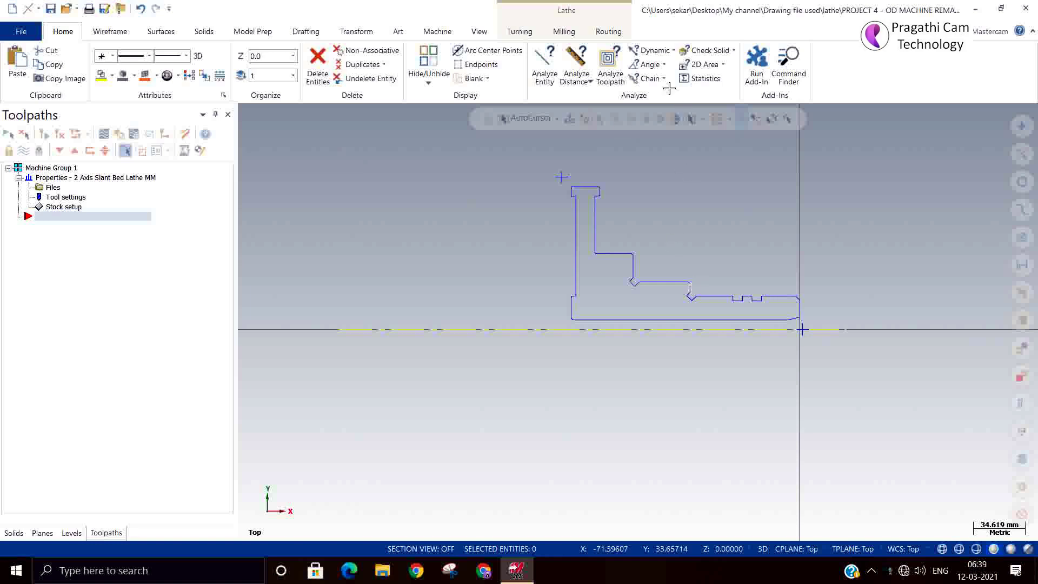
Define the left-spindle stock cylinder from two picked points: OD 203.2, length 160.75 at Z 2.0.
scroll(610, 268, up, 3)
scroll(644, 397, down, 1)
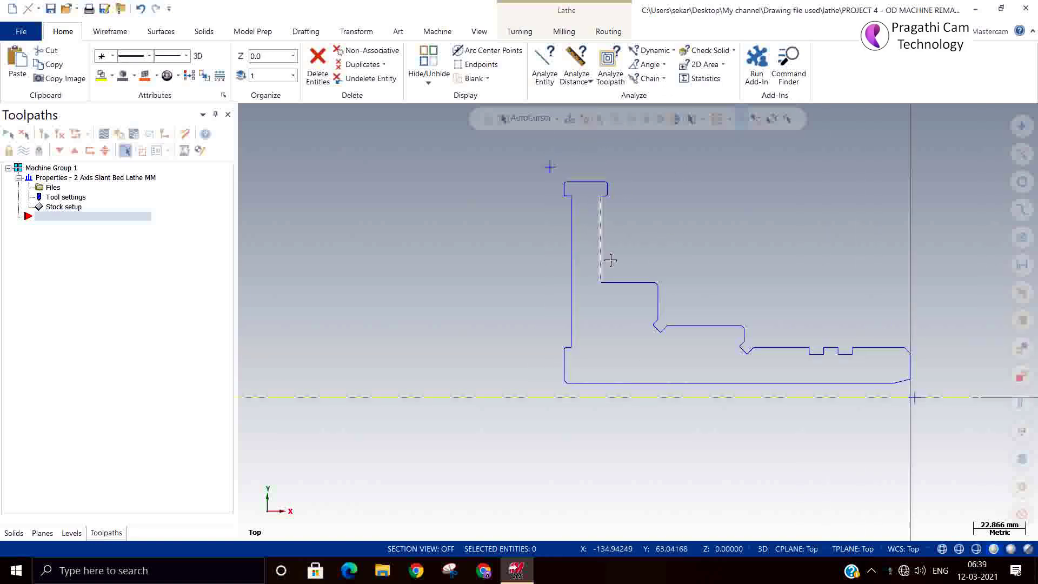
scroll(616, 264, up, 1)
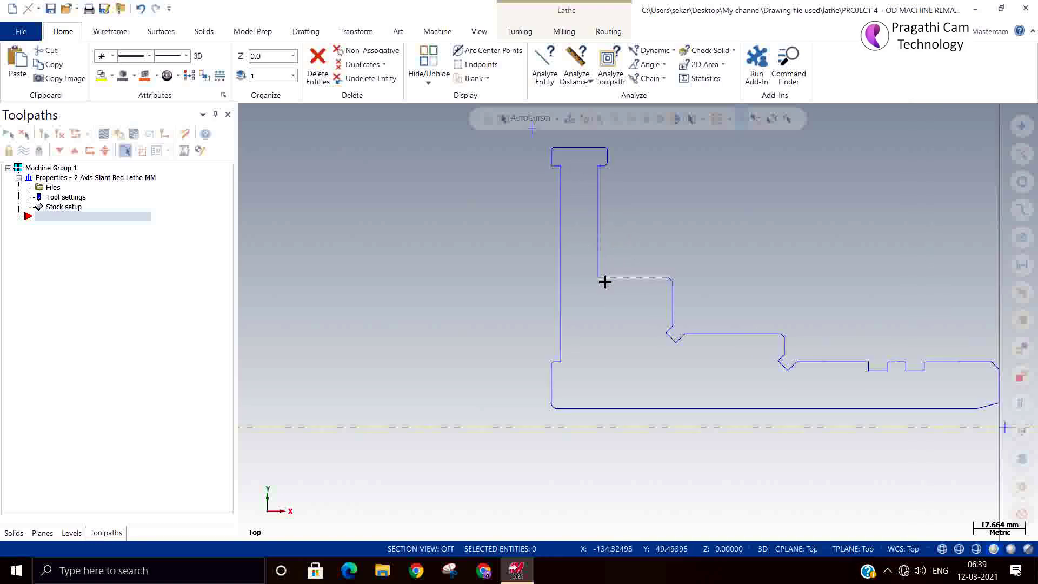
scroll(653, 383, up, 1)
scroll(868, 409, up, 1)
scroll(882, 399, up, 1)
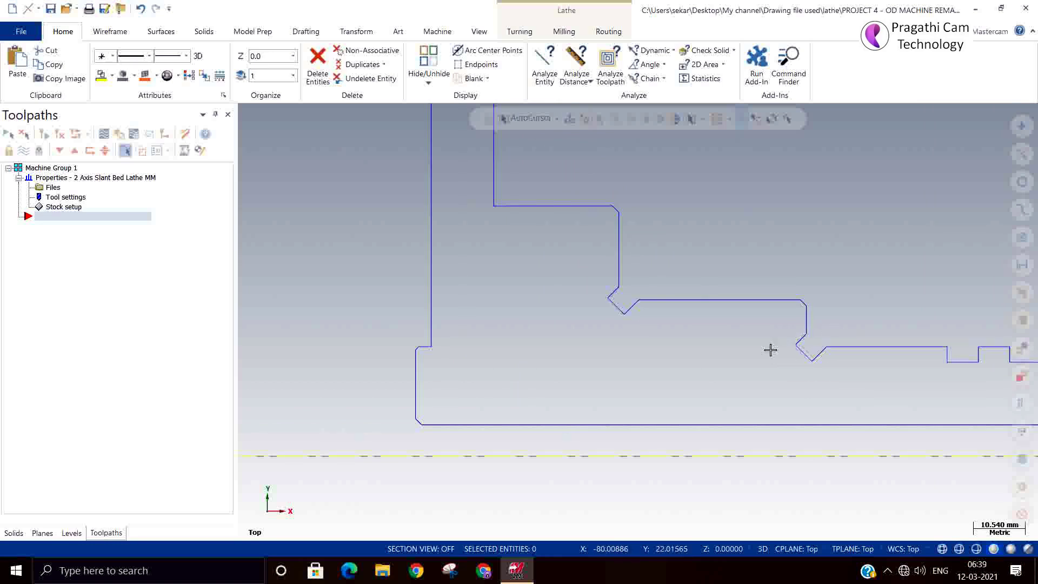
scroll(559, 251, down, 4)
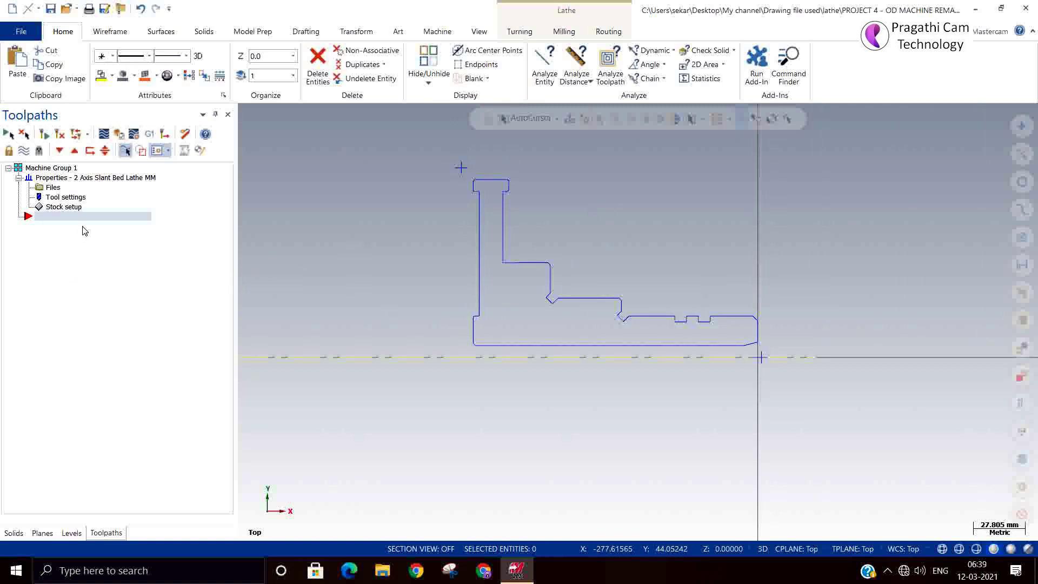
double_click(78, 208)
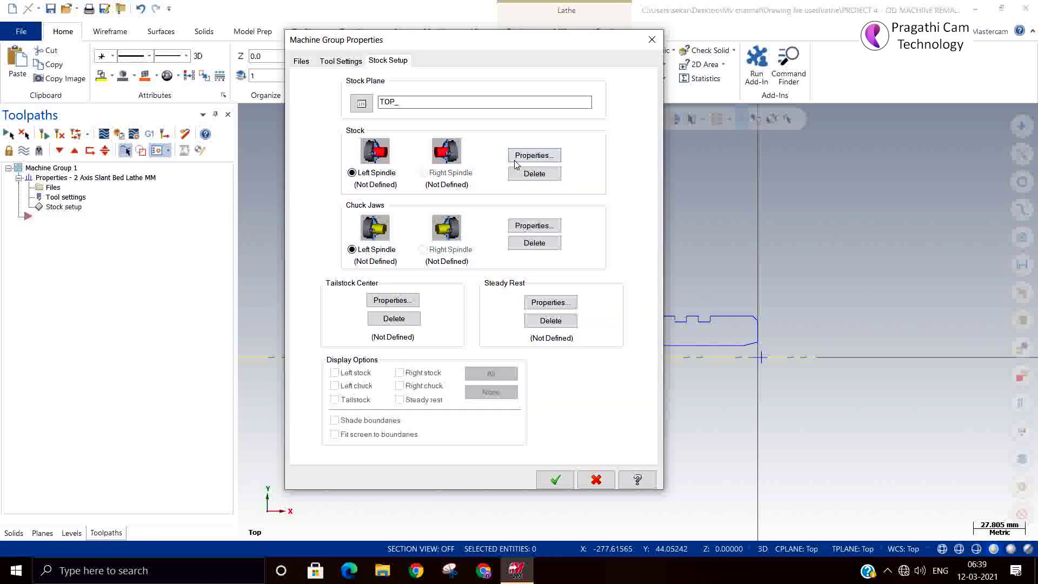
click(517, 158)
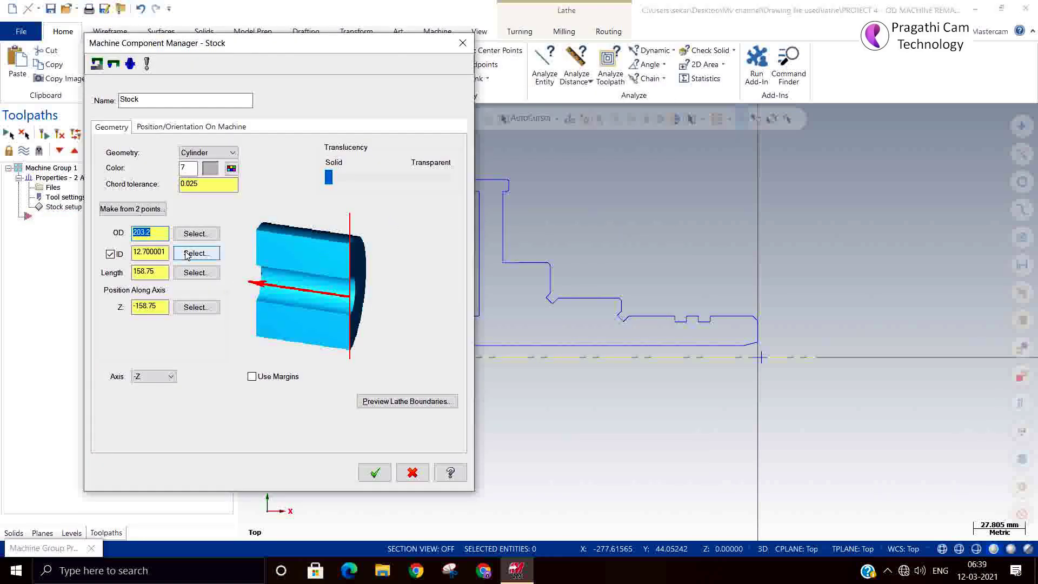
click(115, 213)
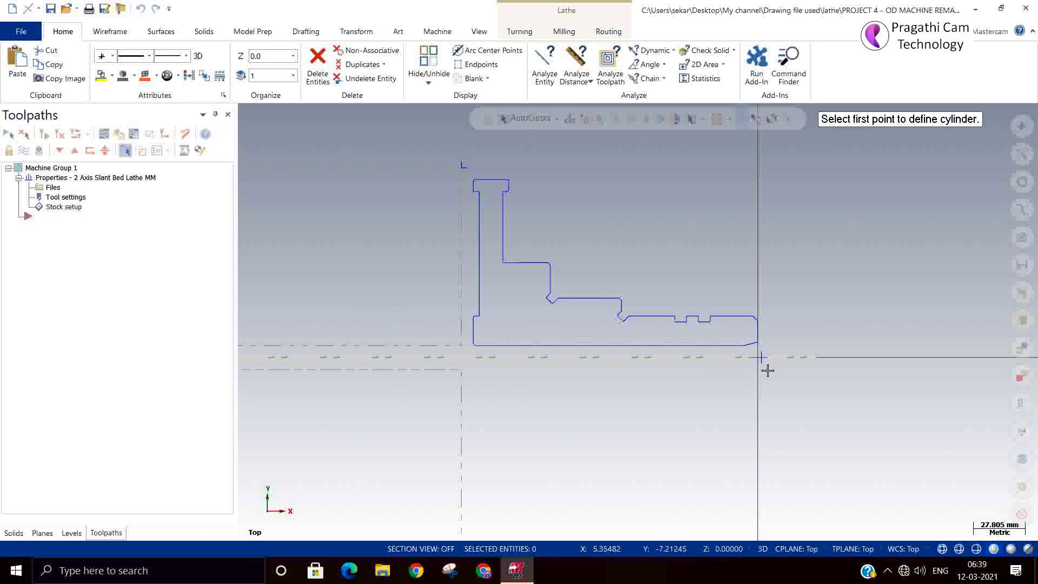
click(760, 357)
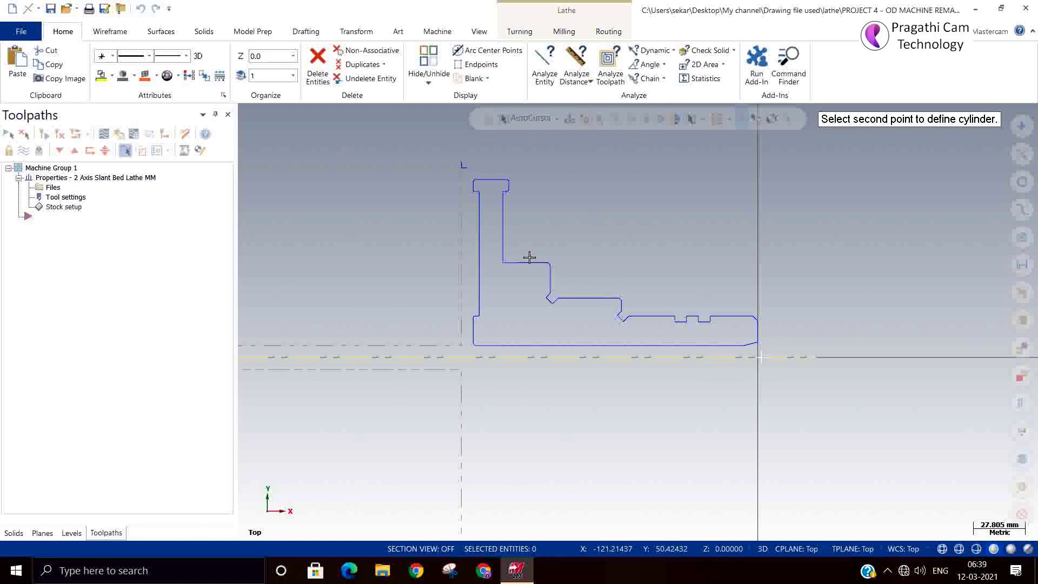
click(463, 173)
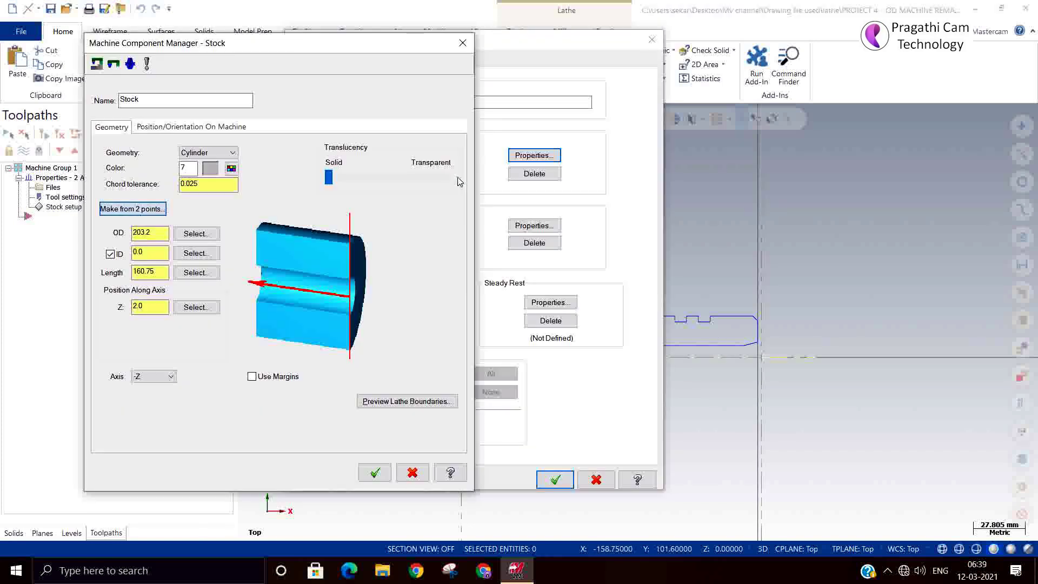
Pick the 12.7 inner diameter, preview the stock boundaries, accept, and open the chuck jaw settings.
click(190, 254)
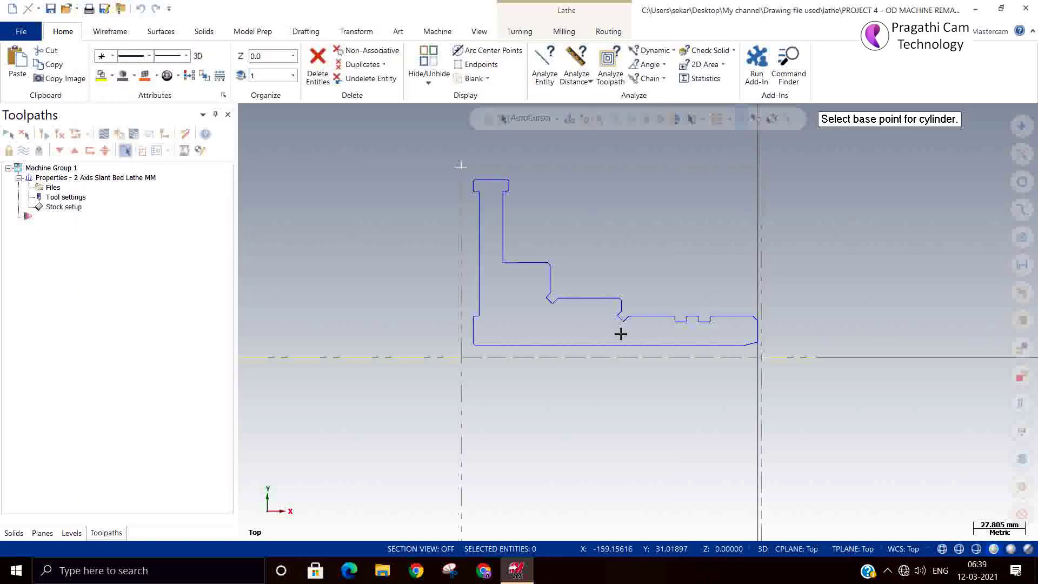
click(704, 353)
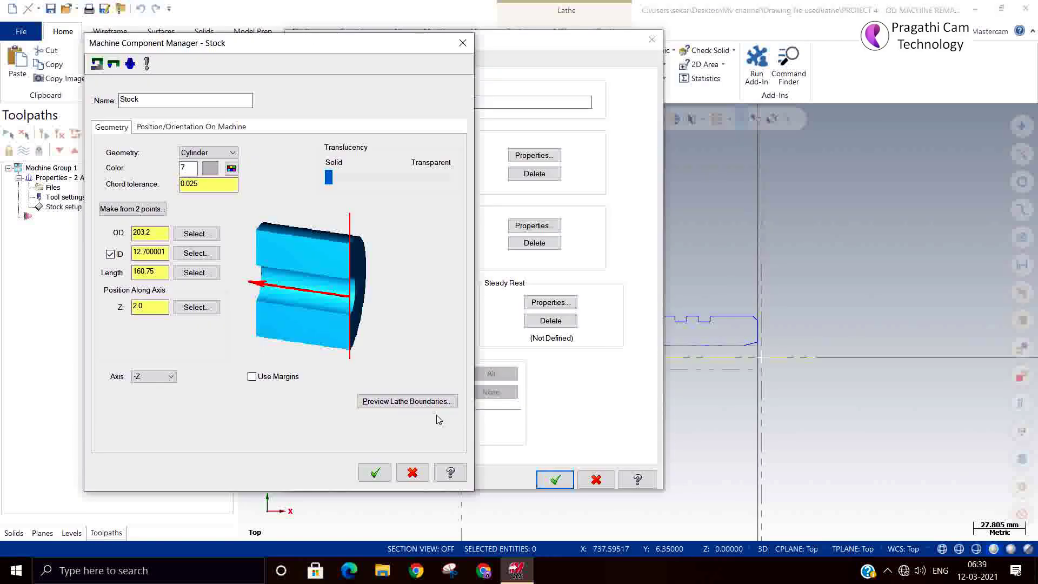
click(397, 401)
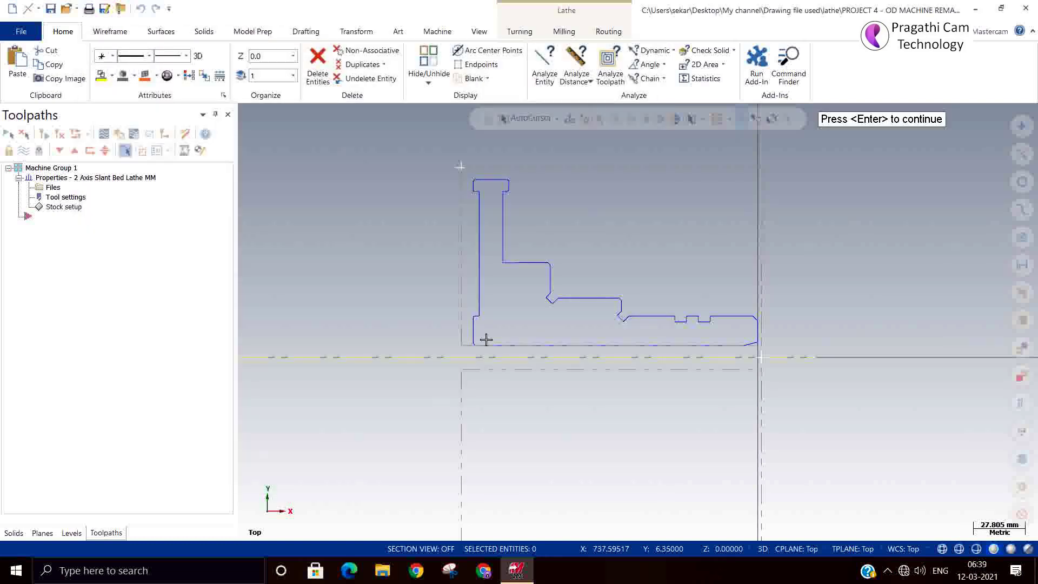
scroll(486, 339, down, 2)
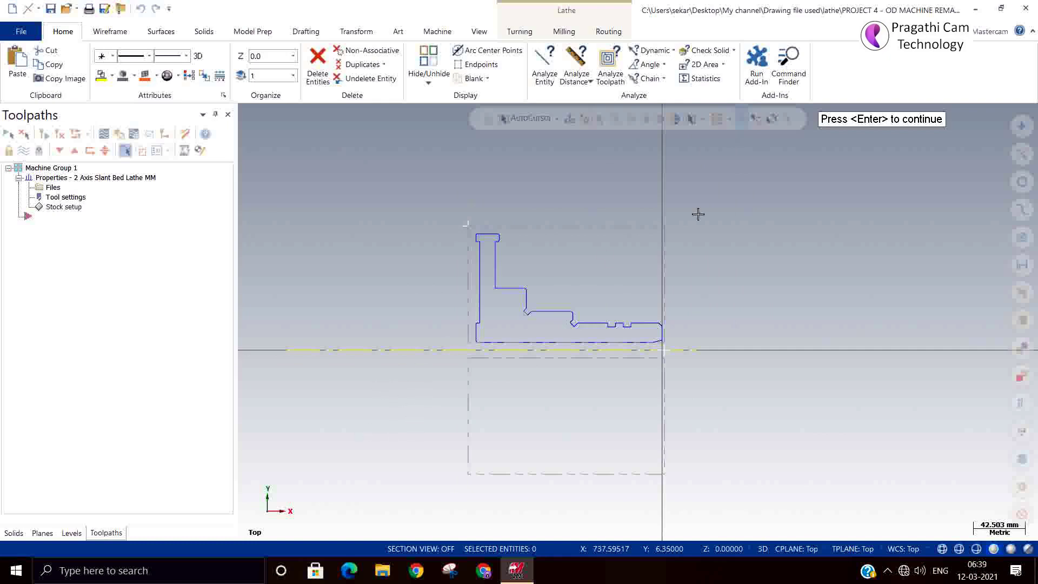
key(Return)
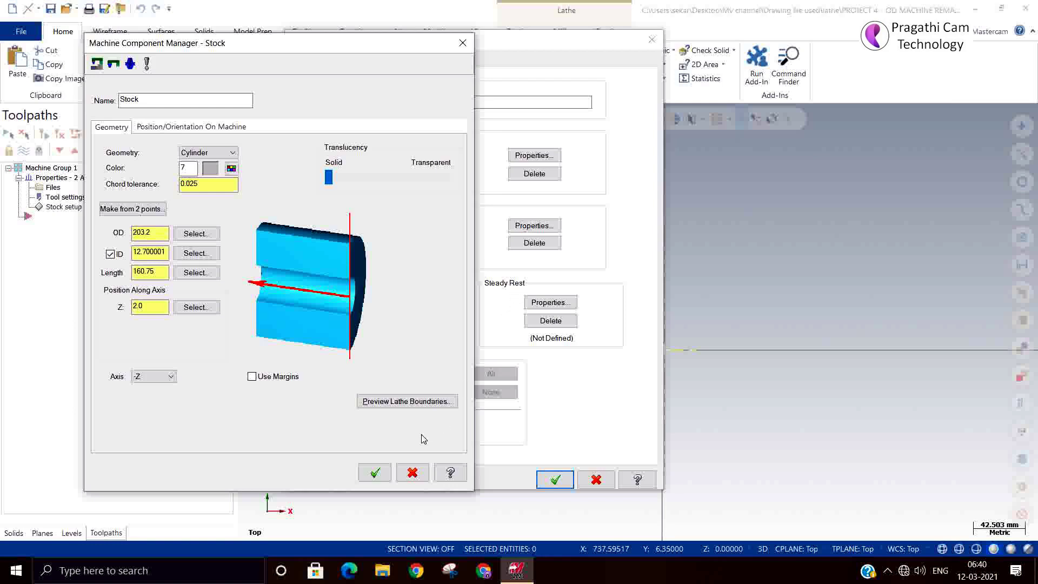
click(375, 472)
click(533, 227)
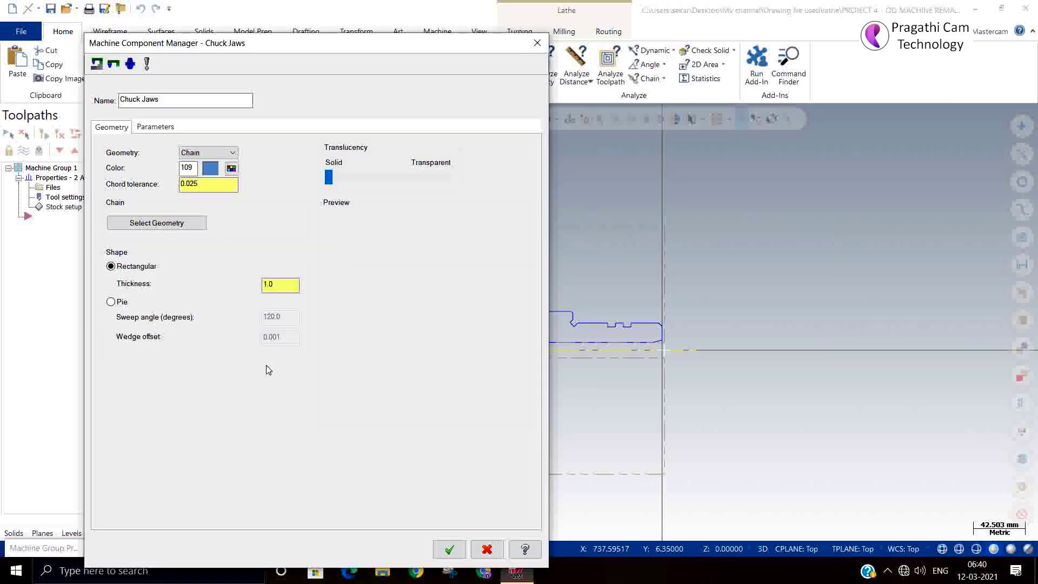
Switch the chuck jaw geometry to Parametric after a missing-geometry warning.
click(161, 129)
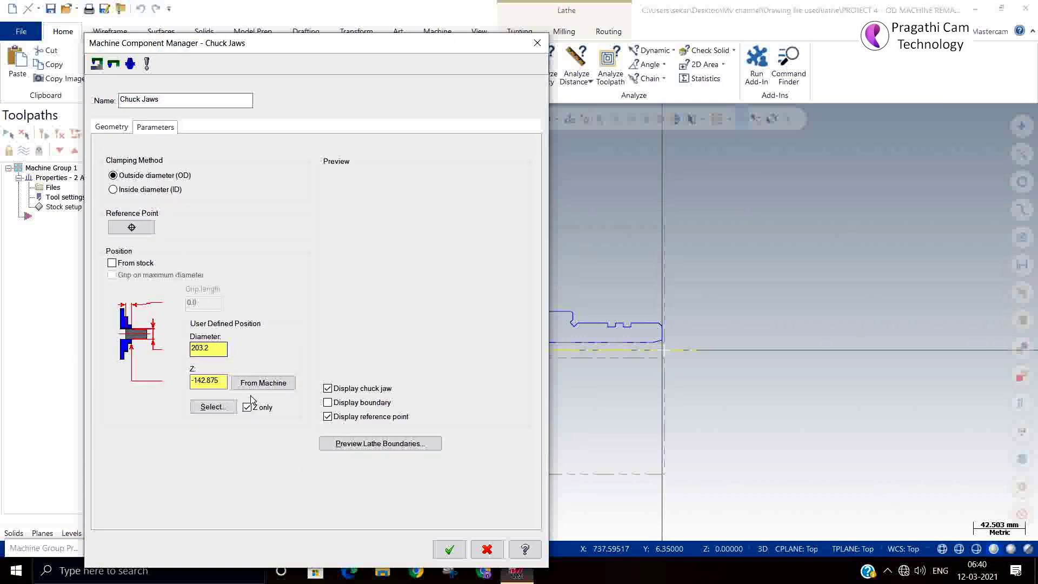
click(212, 406)
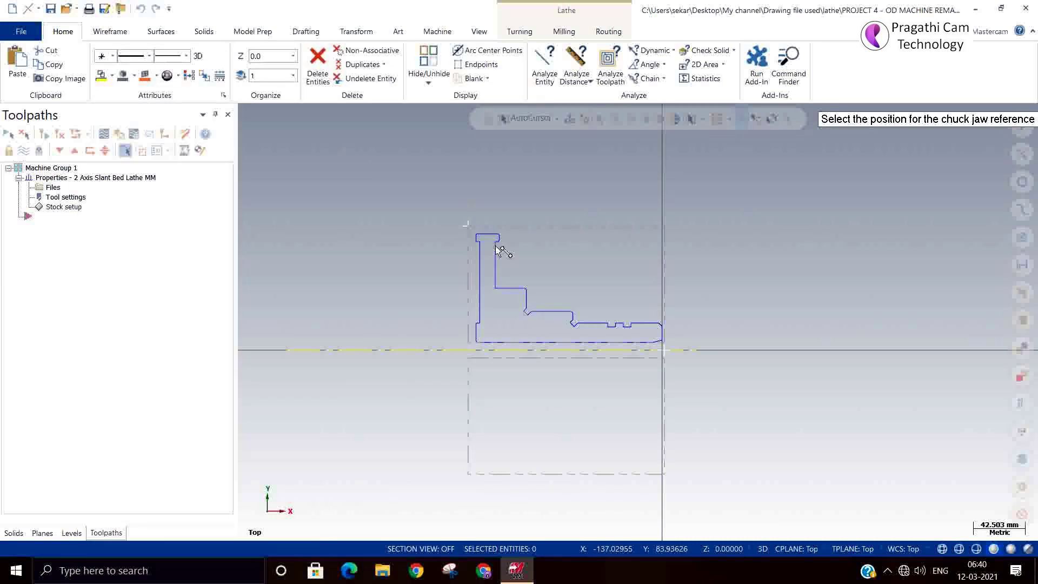
click(486, 232)
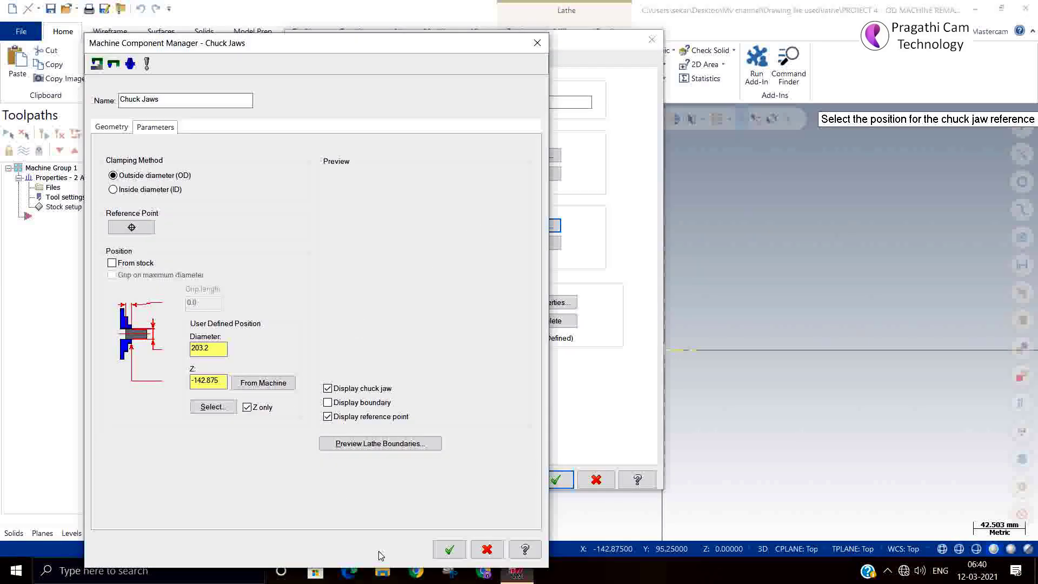
click(441, 554)
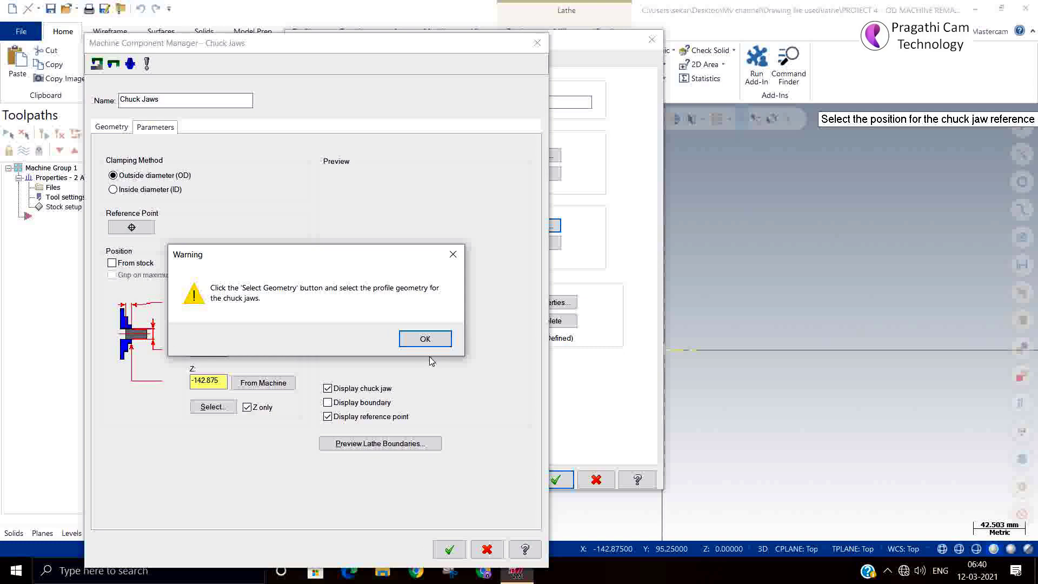
click(426, 339)
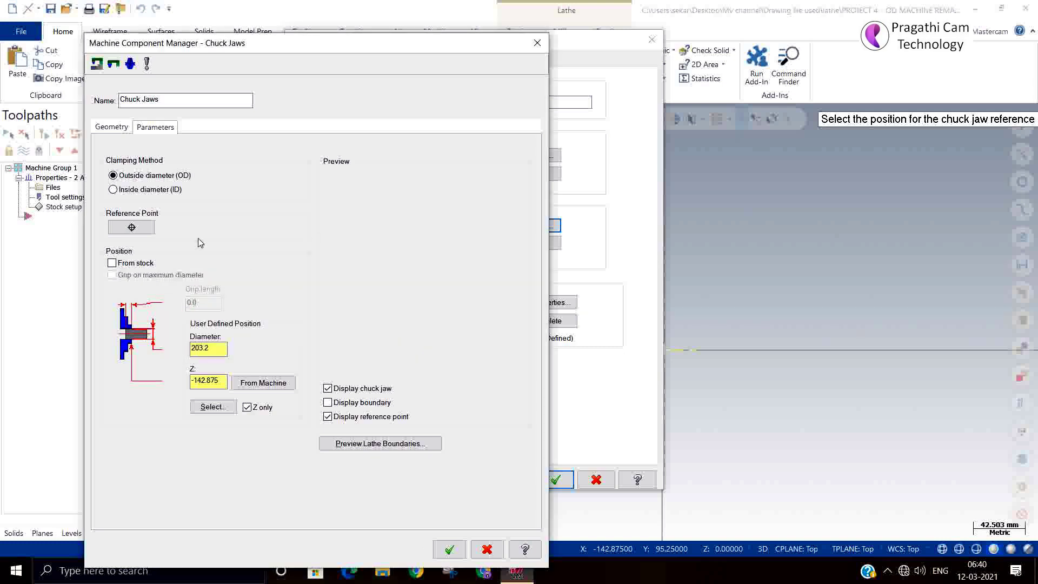
click(129, 128)
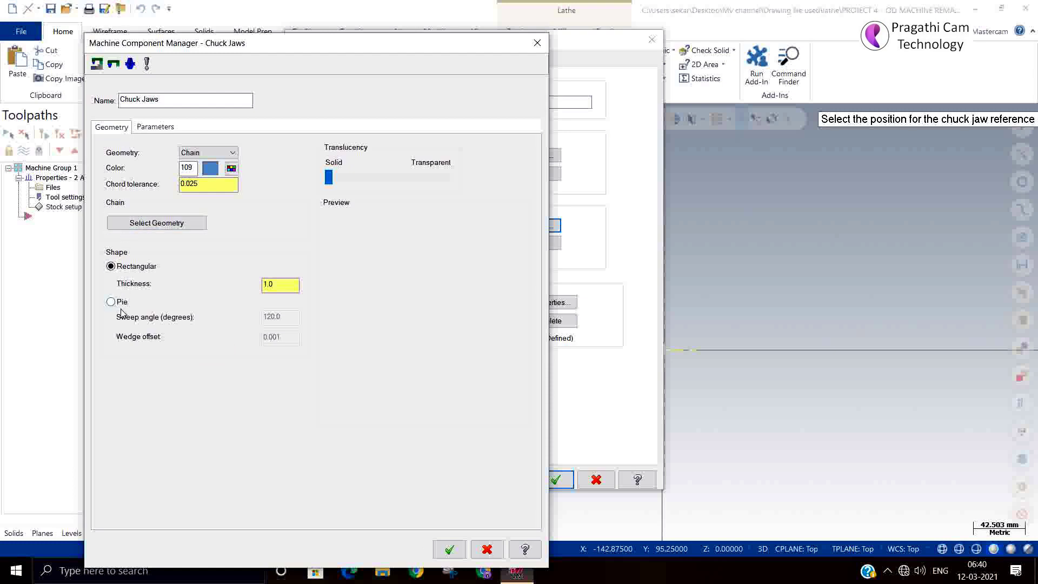
click(170, 225)
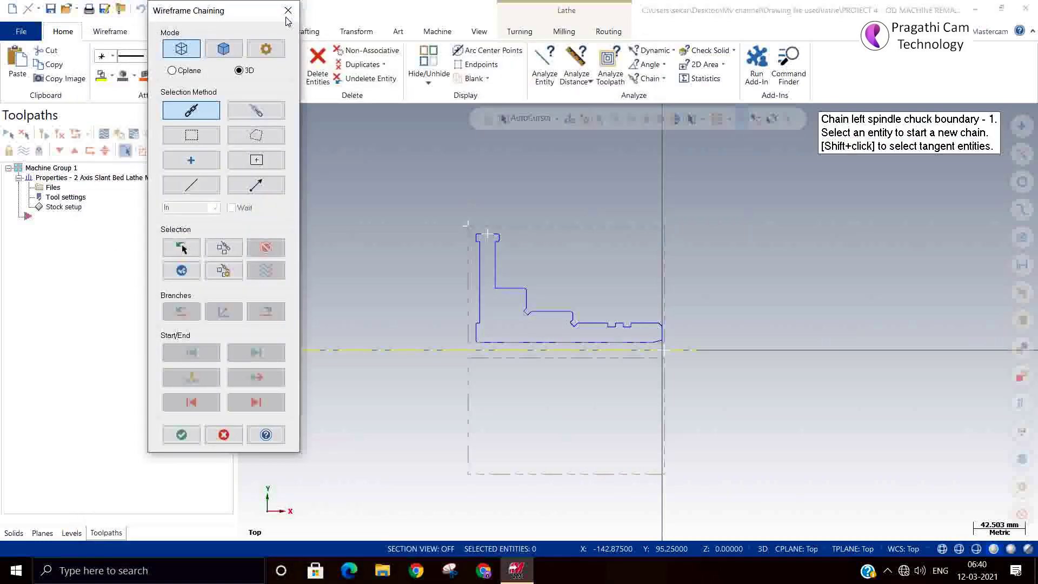
click(288, 10)
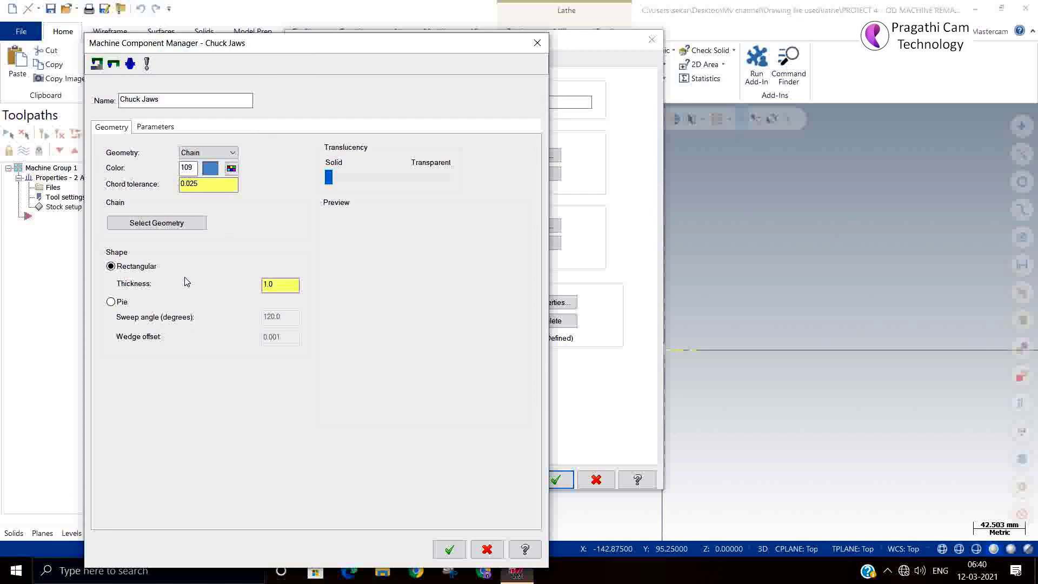
click(167, 224)
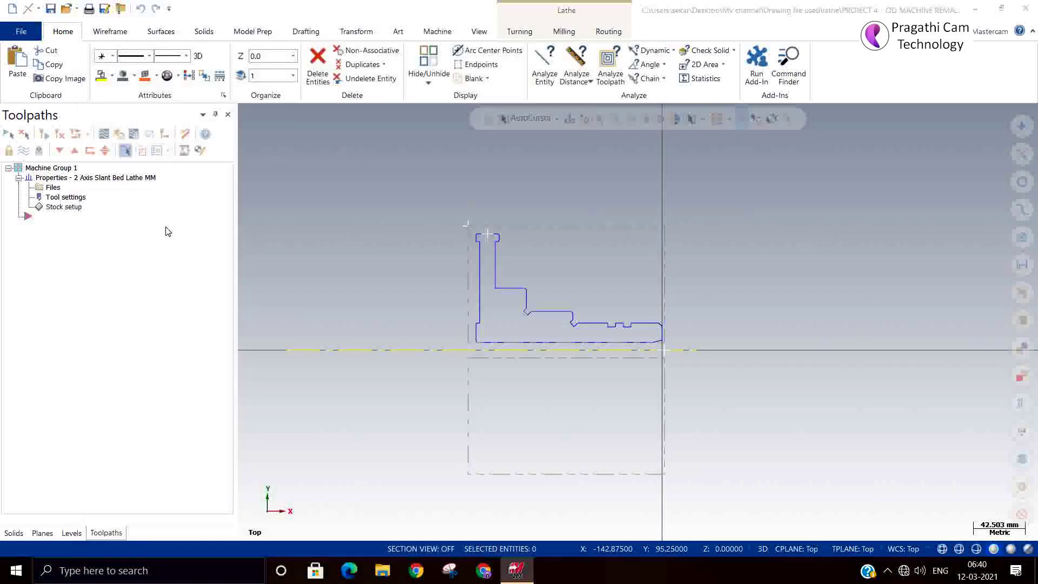
key(Escape)
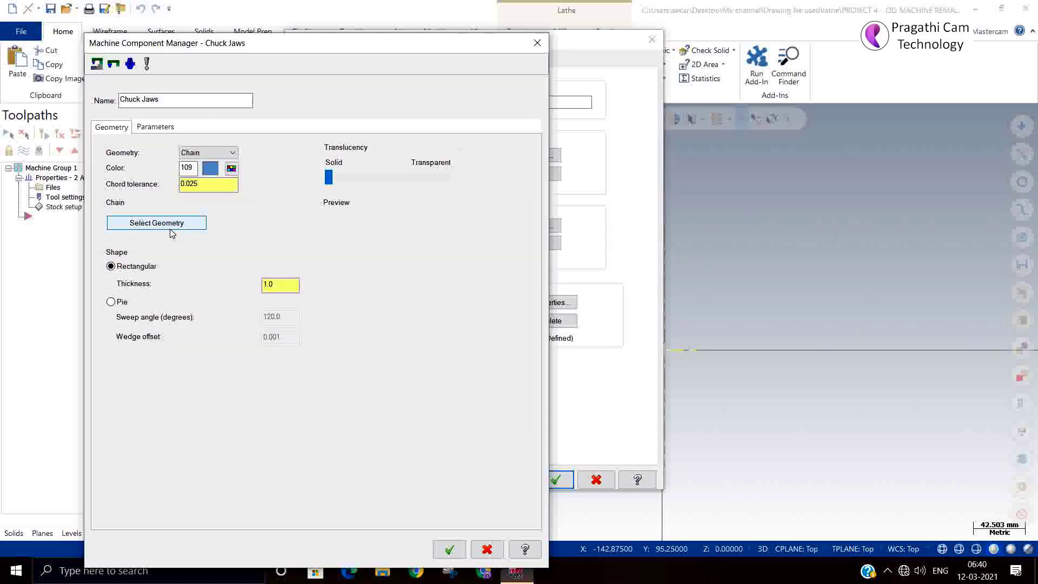
click(224, 156)
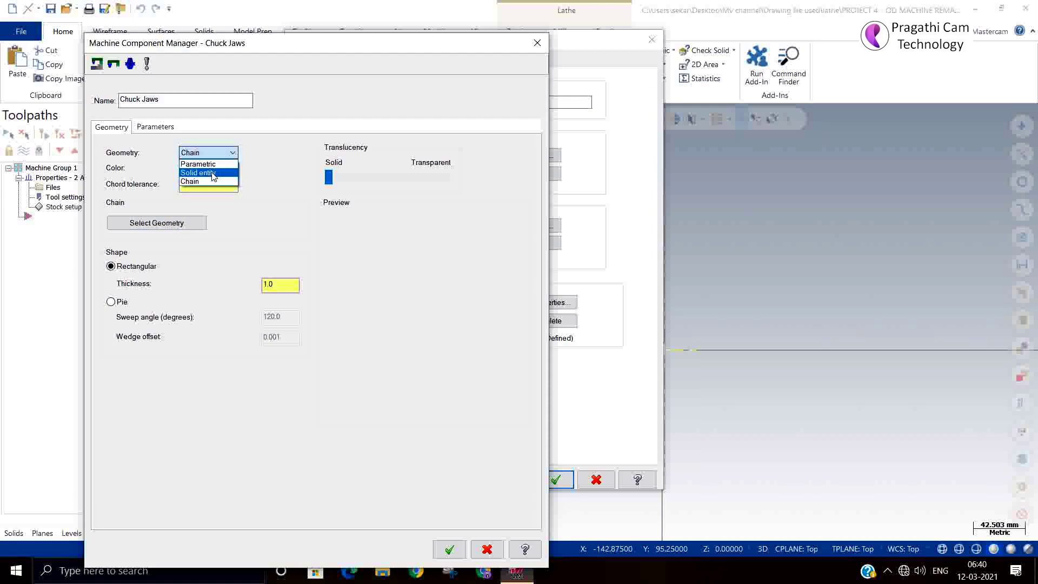
click(214, 164)
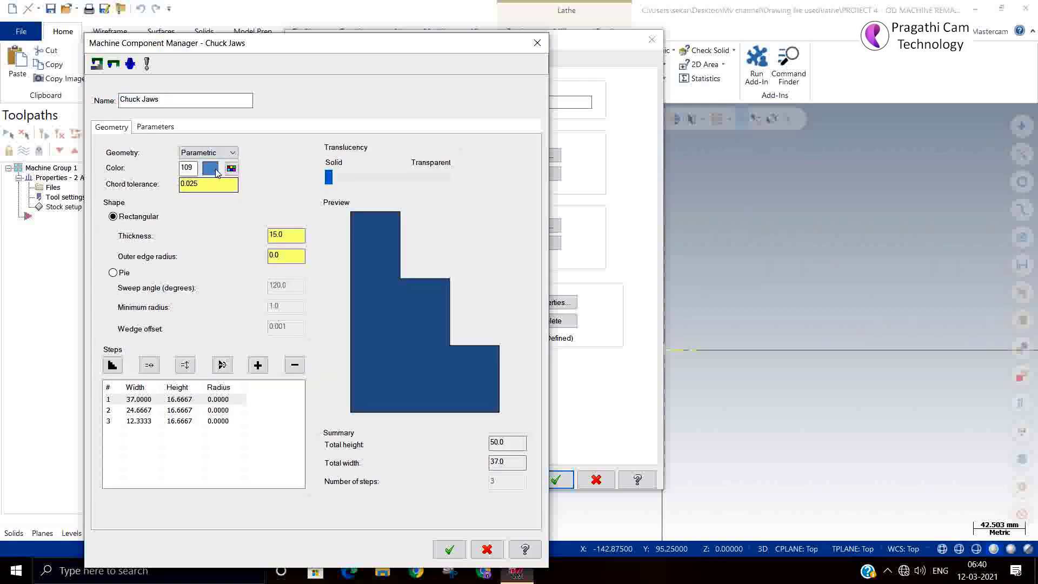
Place the outside-diameter jaws at the part's top-left corner (diameter 203.2, Z -143.22791) and apply stock setup.
click(155, 127)
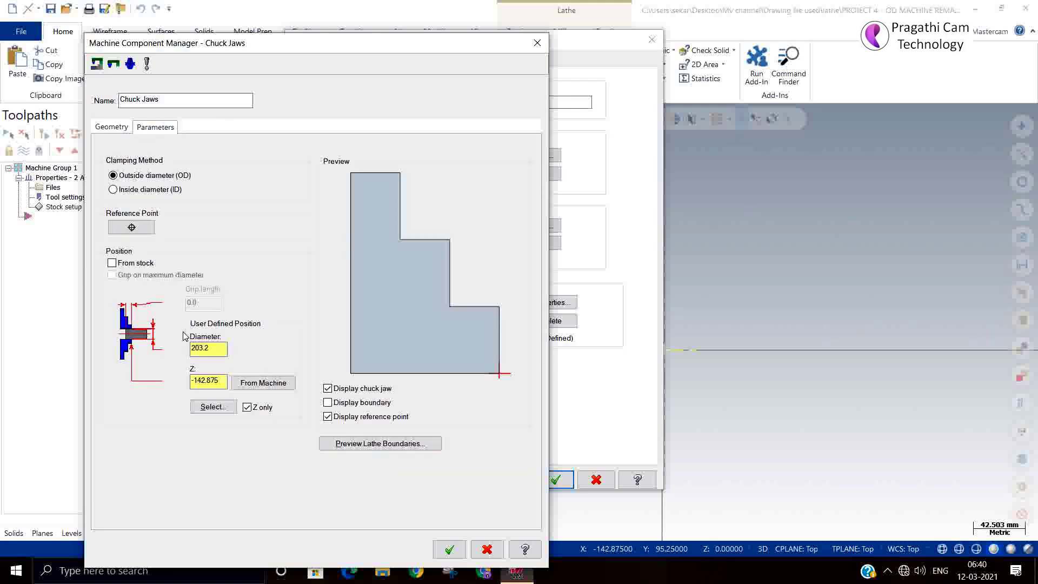
click(212, 407)
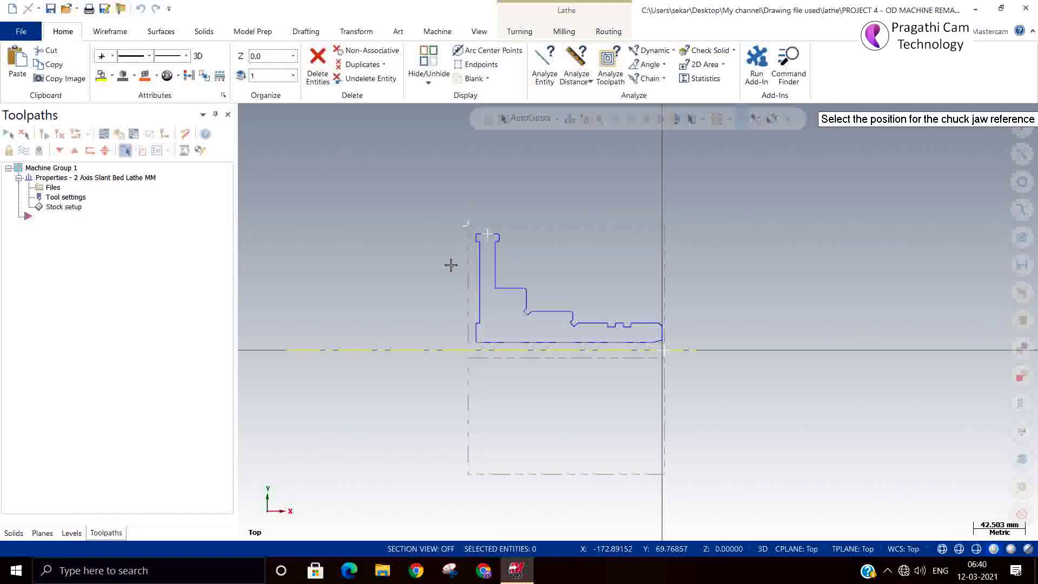
click(487, 224)
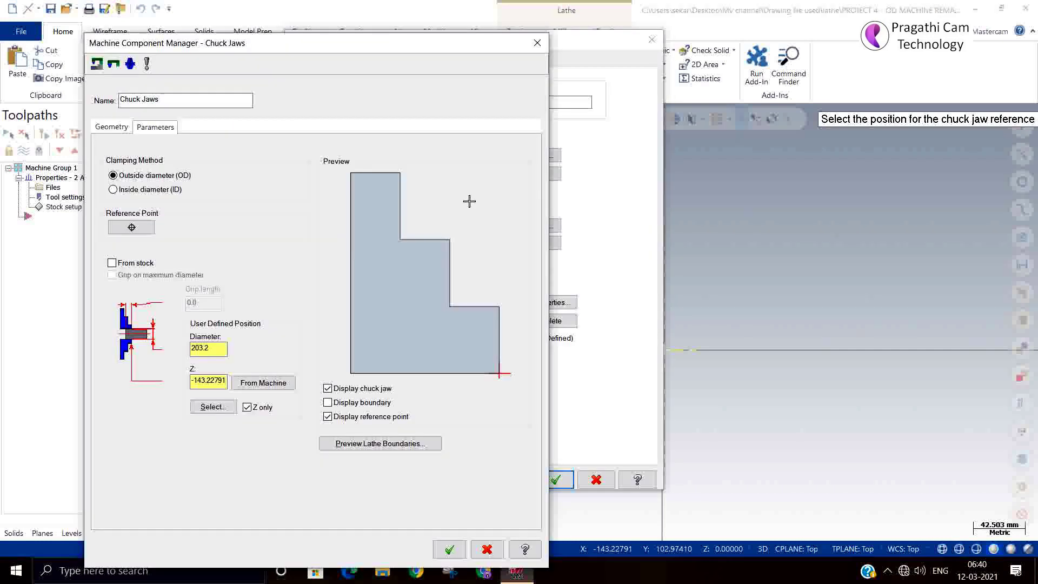
click(450, 549)
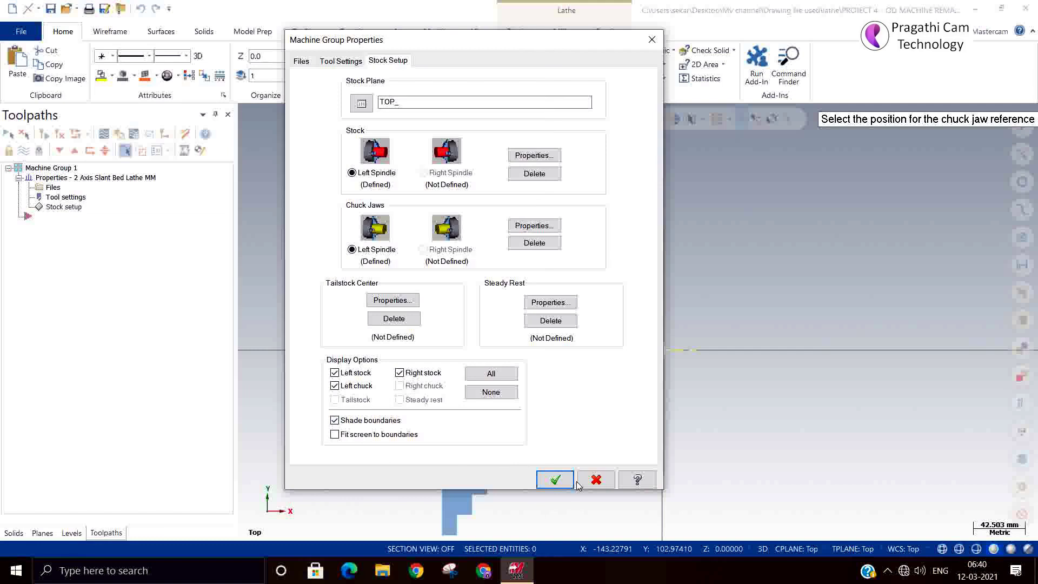
click(549, 479)
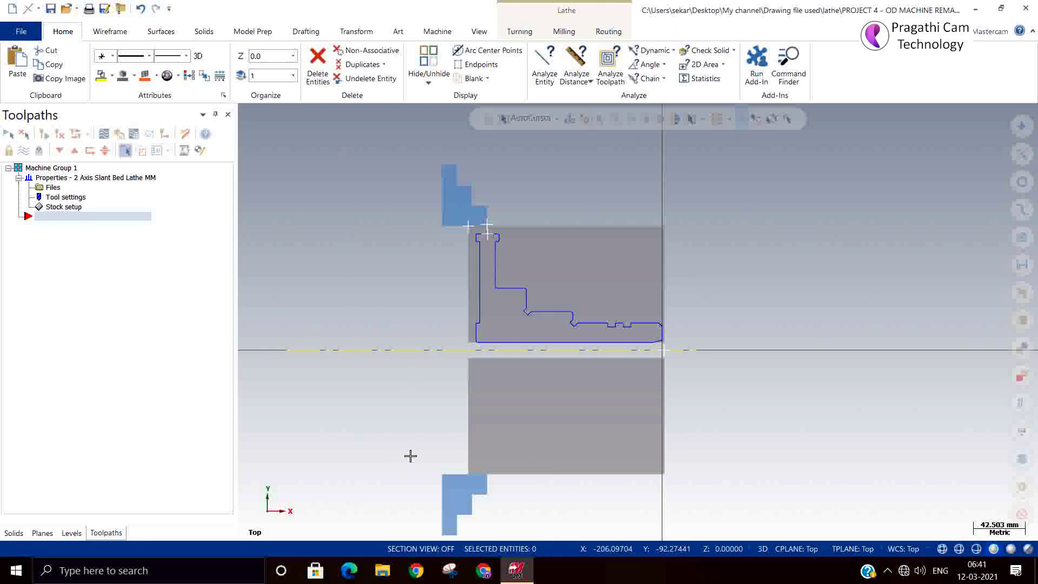
Break the profile's top line into two pieces at a picked point with Break Two Pieces.
scroll(456, 255, up, 5)
scroll(524, 211, up, 1)
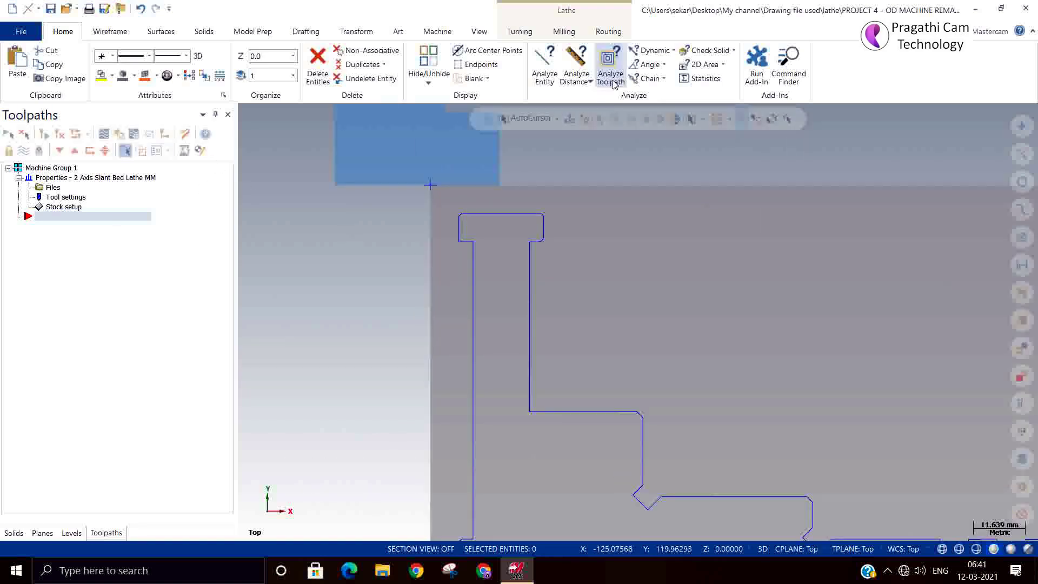
click(110, 31)
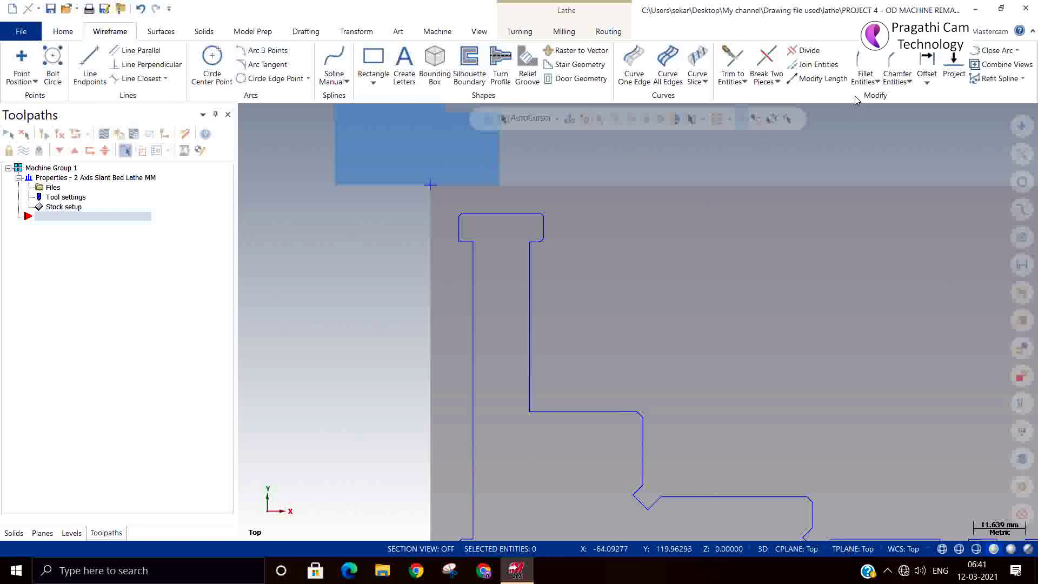
click(762, 68)
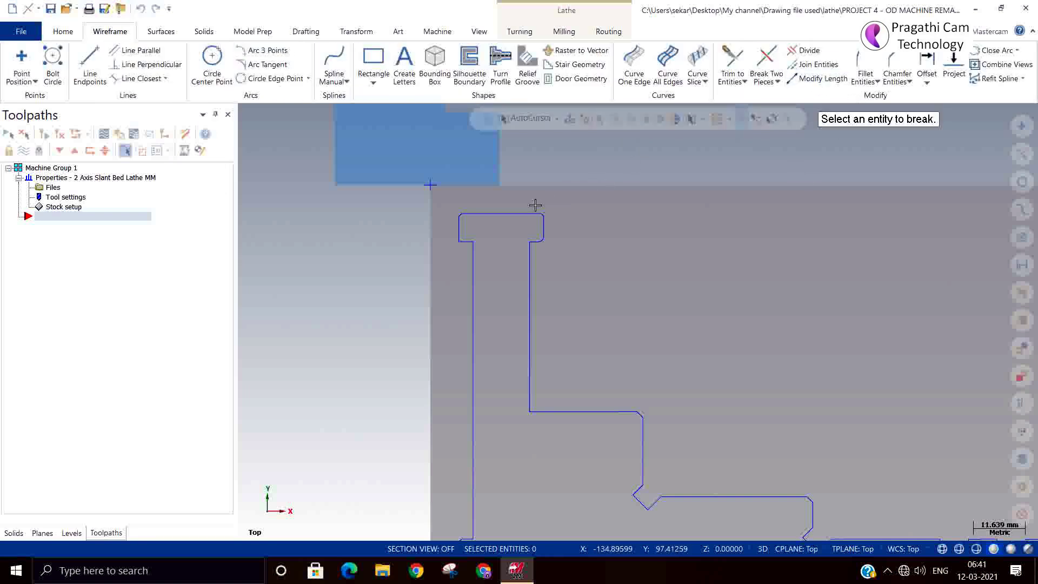
click(524, 213)
click(521, 214)
scroll(434, 224, down, 5)
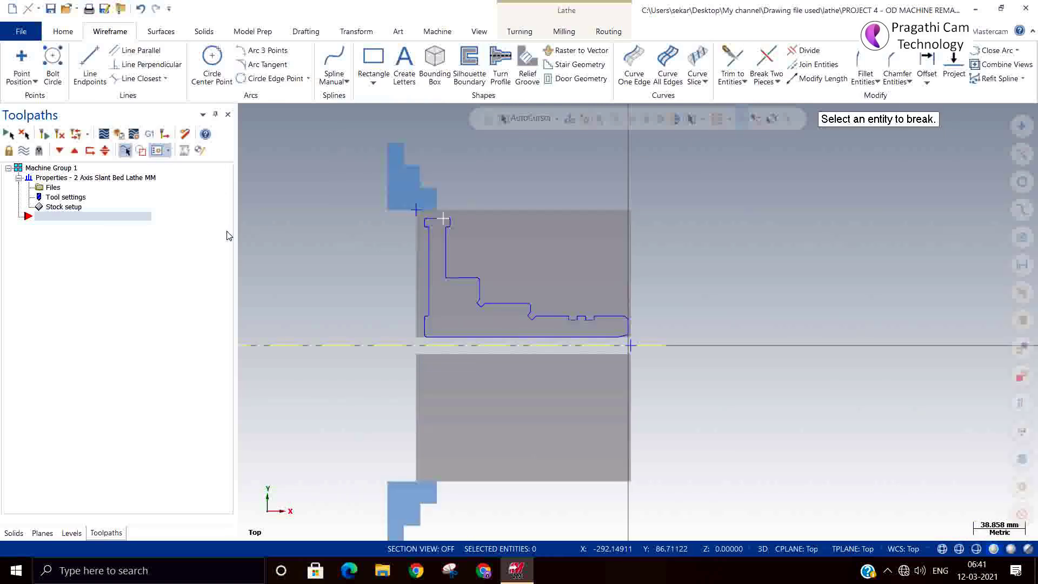
Add a Lathe Rough toolpath from the Toolpaths manager, creating Toolpath Group-1.
right_click(125, 255)
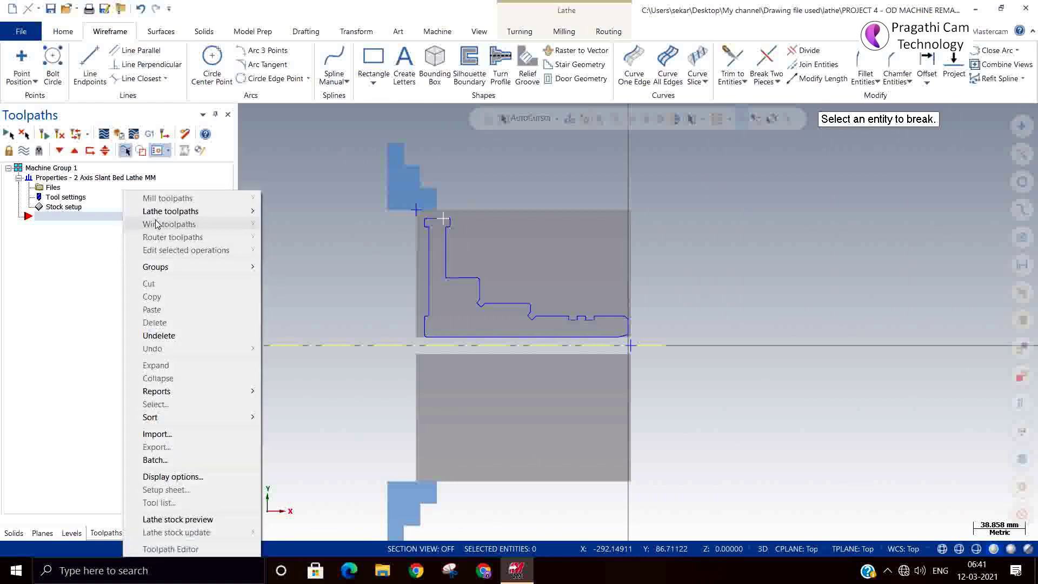
mouse_move(173, 211)
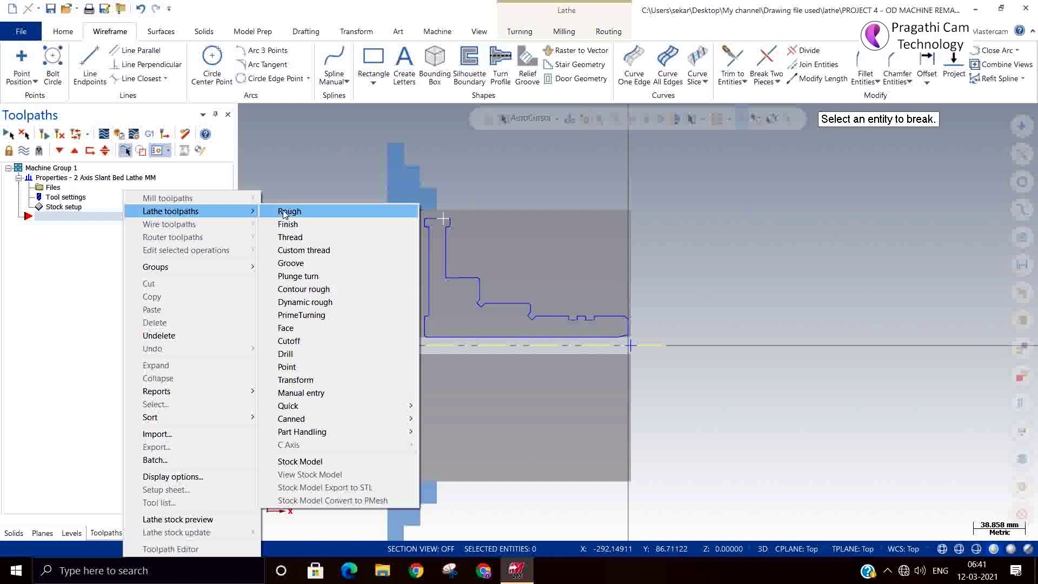
click(284, 212)
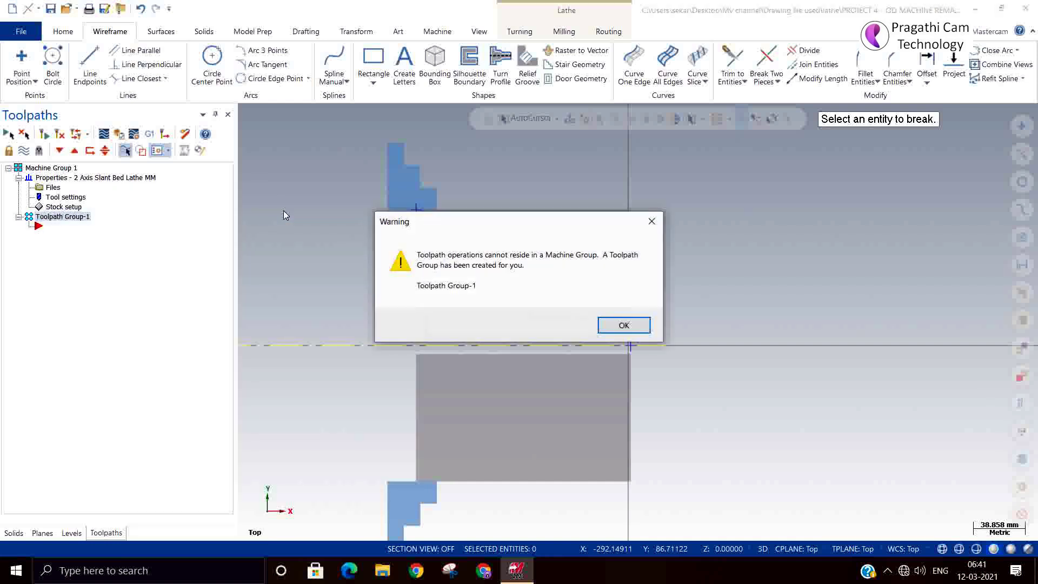
click(624, 326)
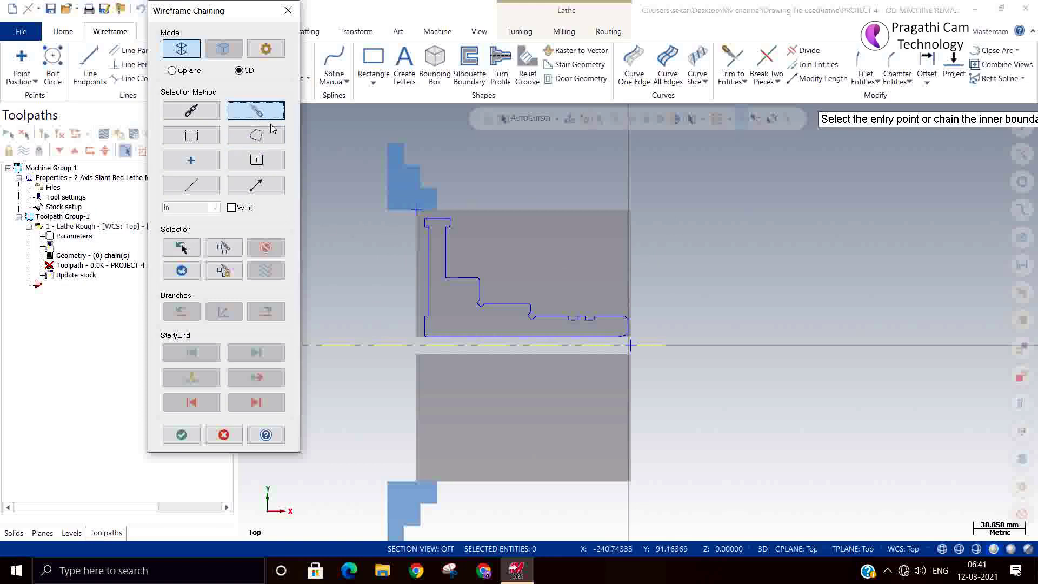
scroll(602, 303, up, 3)
scroll(643, 352, up, 2)
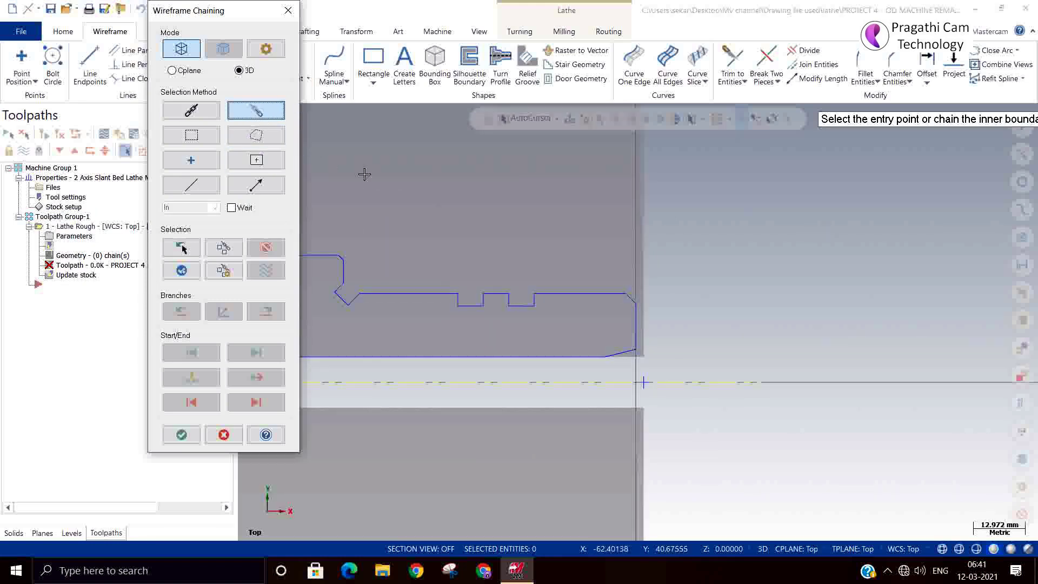
Abandon the rough chaining and start a Lathe Face toolpath with WCS matched to the stock plane.
click(287, 11)
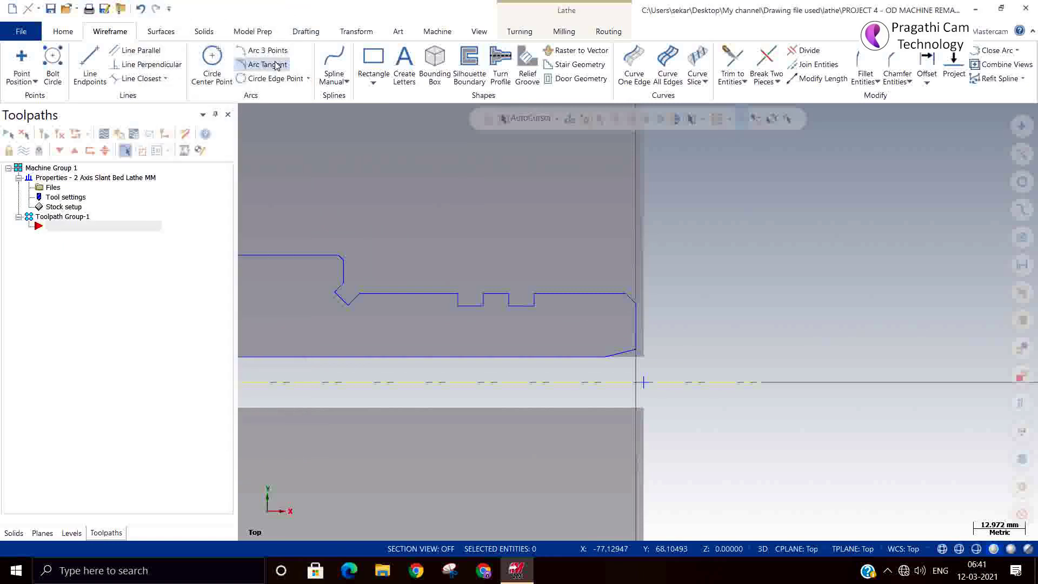
scroll(696, 315, down, 1)
scroll(696, 315, down, 2)
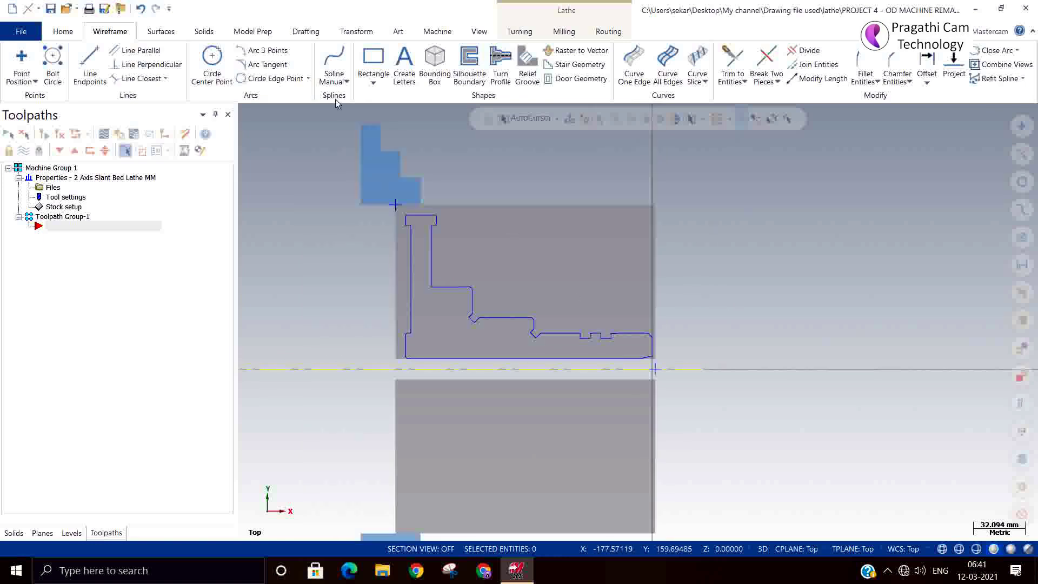
click(596, 35)
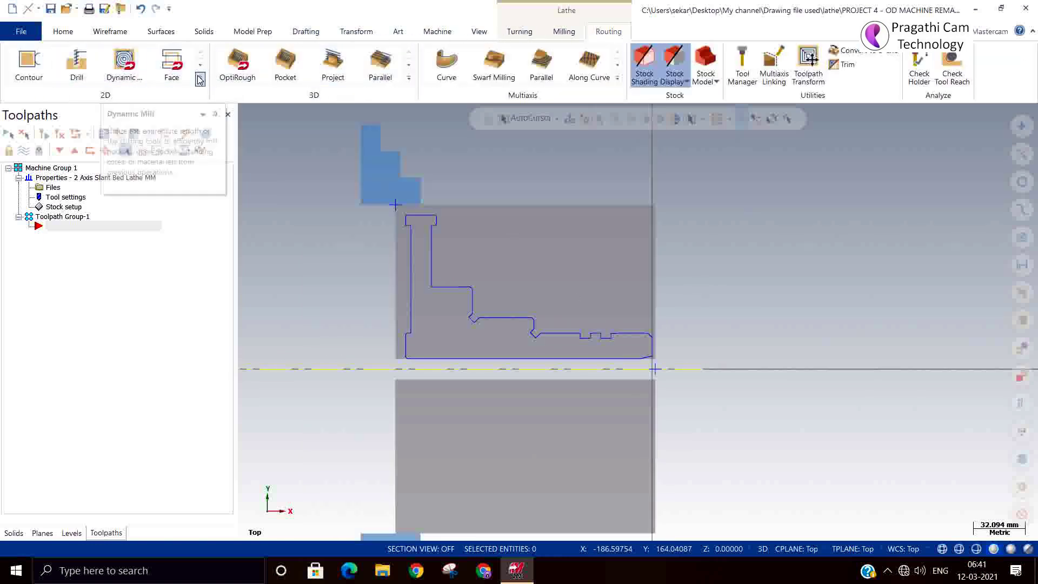
click(520, 32)
click(186, 70)
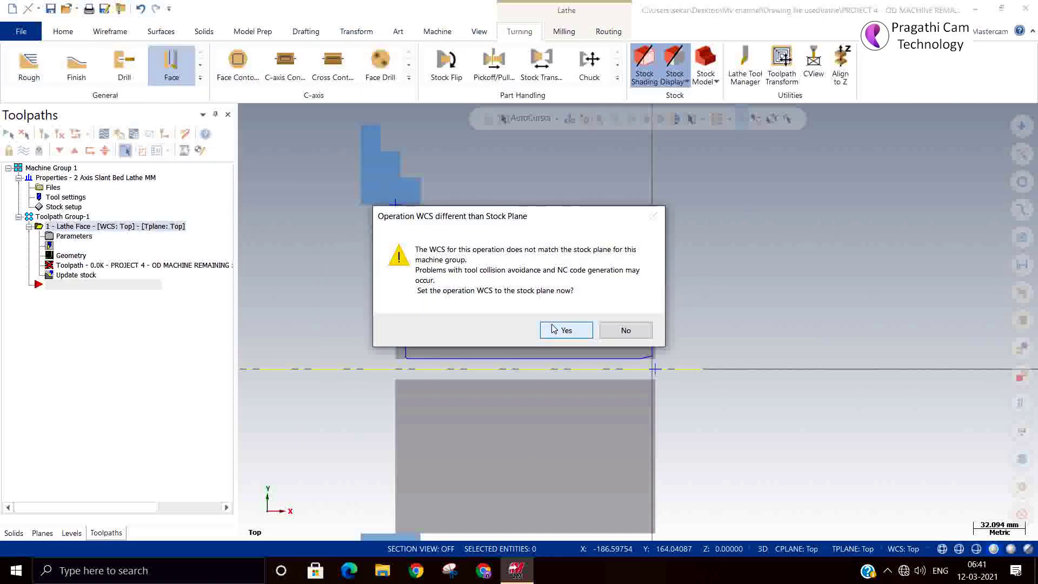
click(548, 330)
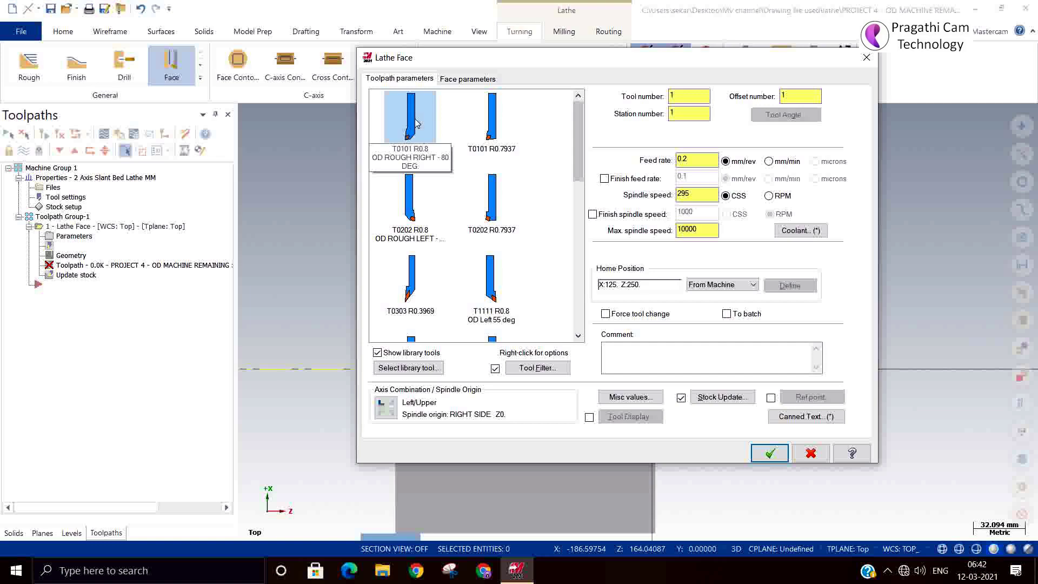
Set the T1111 OD Left 55 deg tool's spindle rotation to clockwise.
double_click(493, 282)
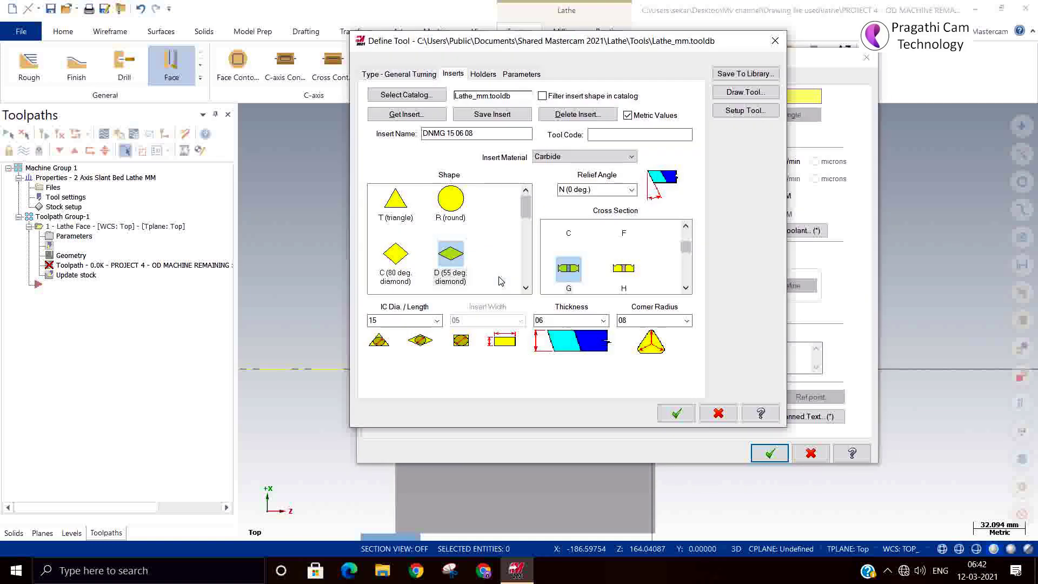
click(763, 111)
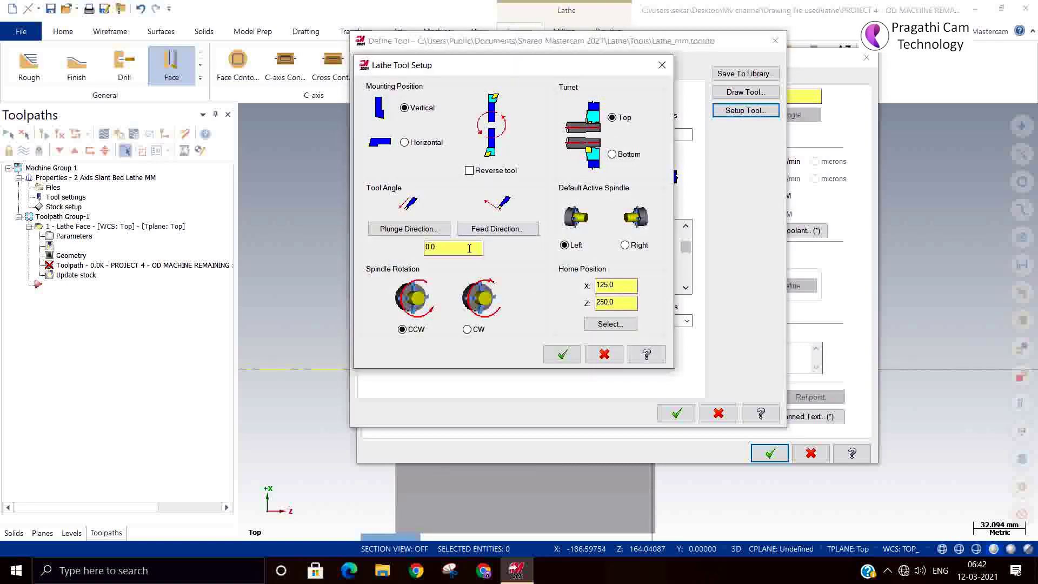
click(467, 329)
click(562, 354)
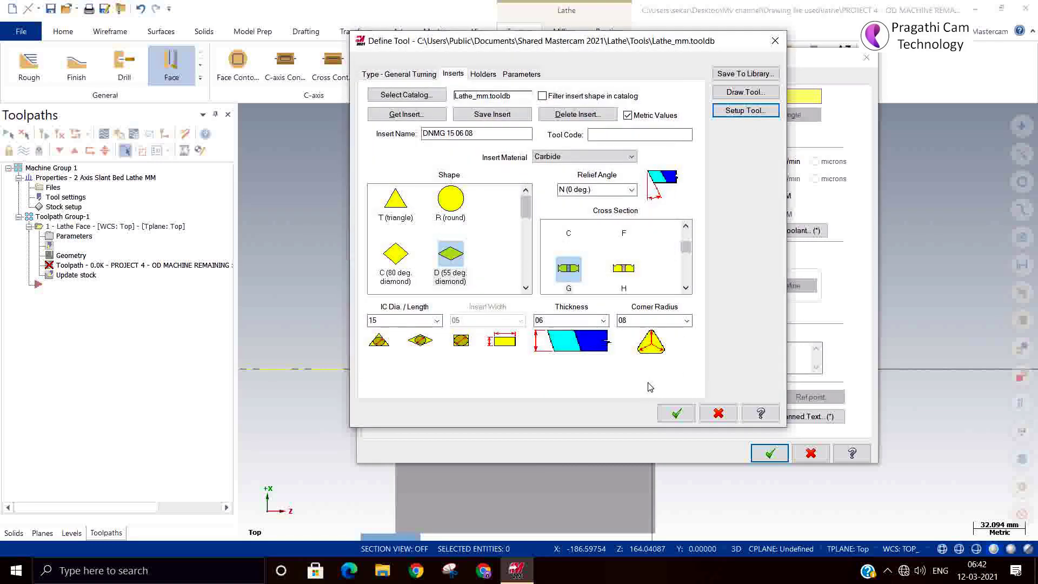
click(675, 412)
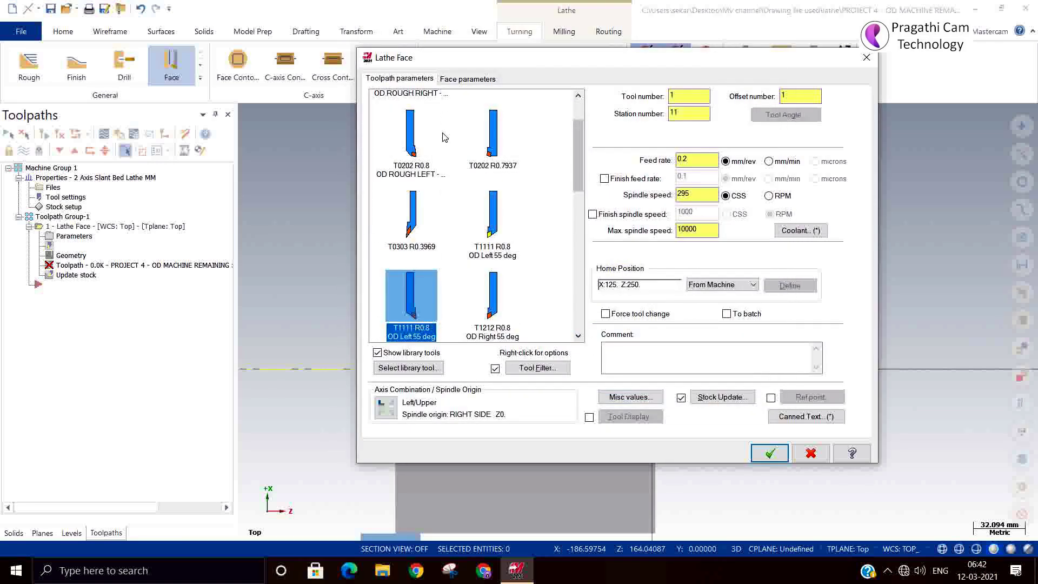
Face with T1212 OD Right 55 deg and rough stepover enabled, generating the toolpath.
click(501, 295)
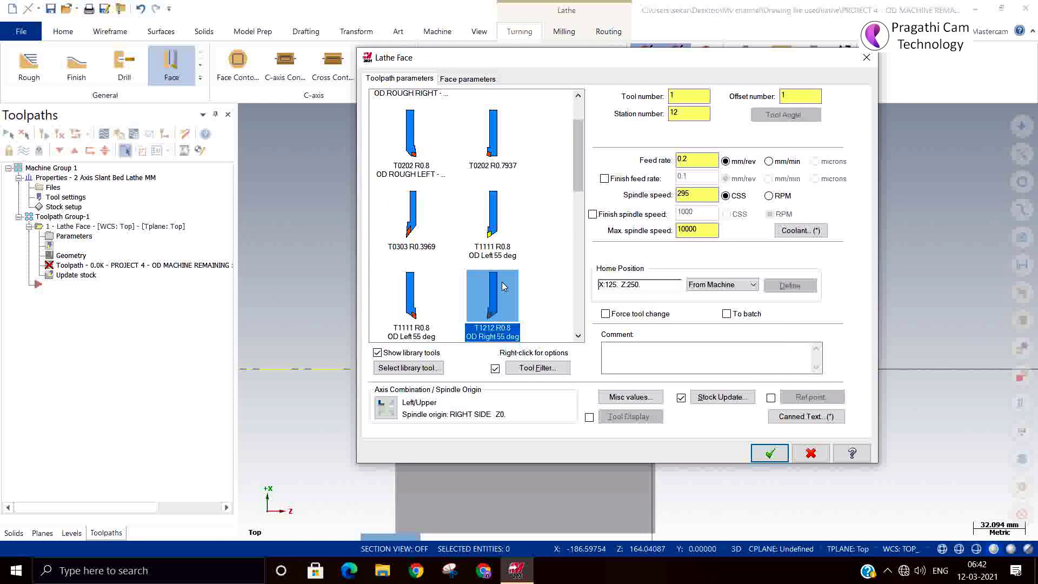
click(455, 81)
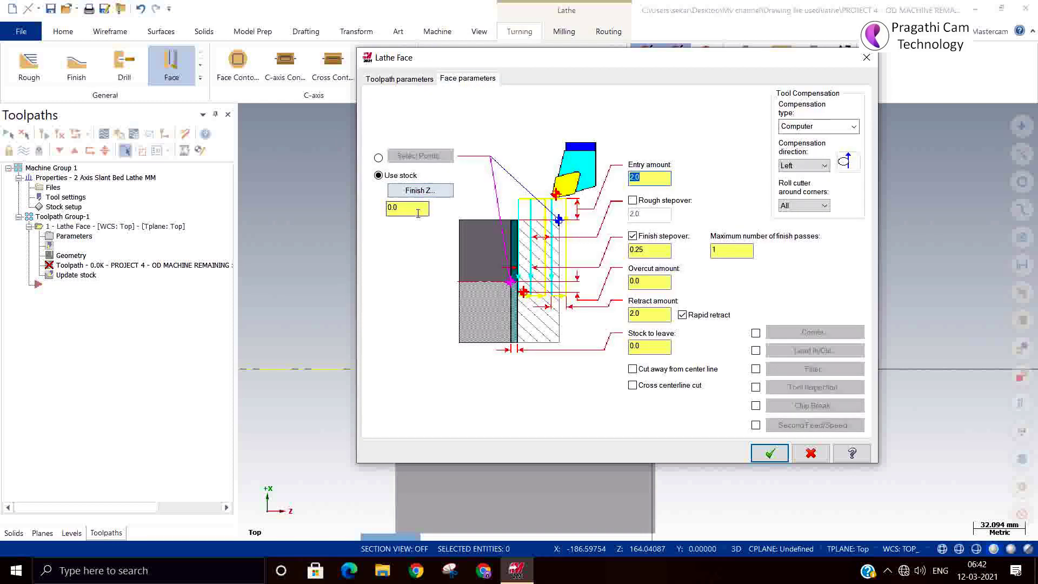
click(640, 202)
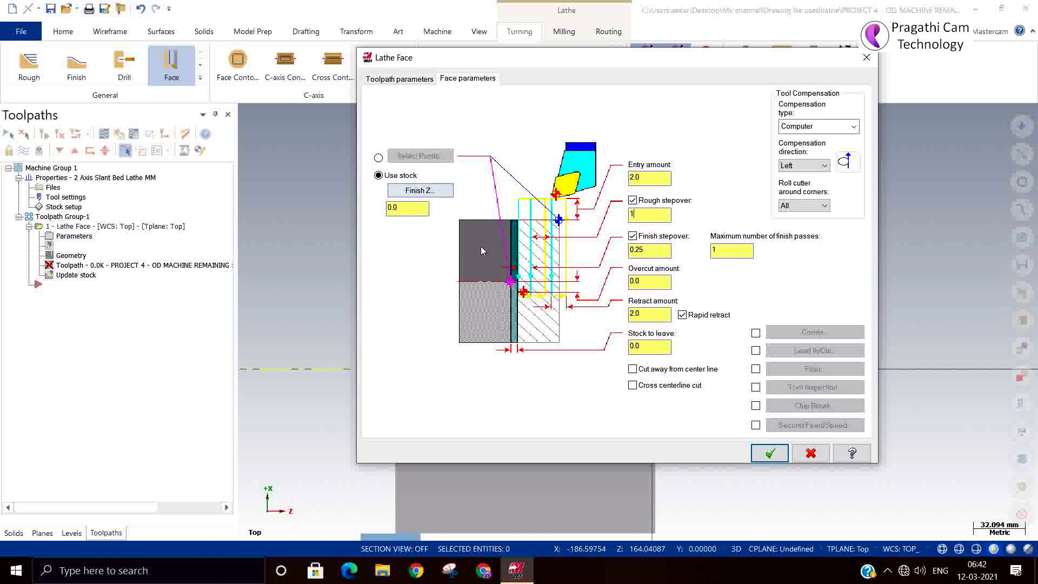
click(769, 453)
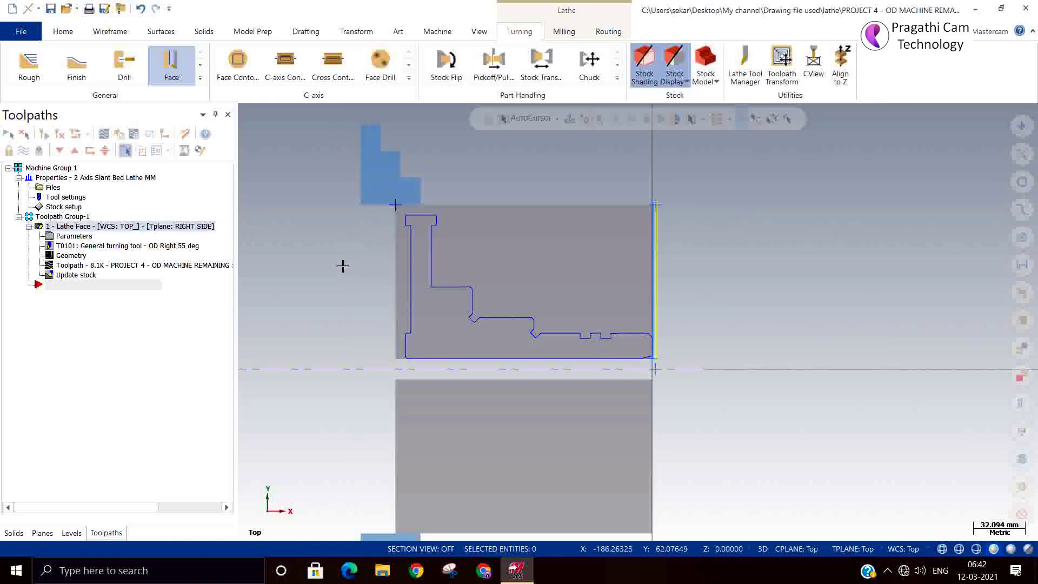
Start Lathe Rough and chain the outer profile from the top-right chamfer, reversed, to the top end.
scroll(627, 289, up, 1)
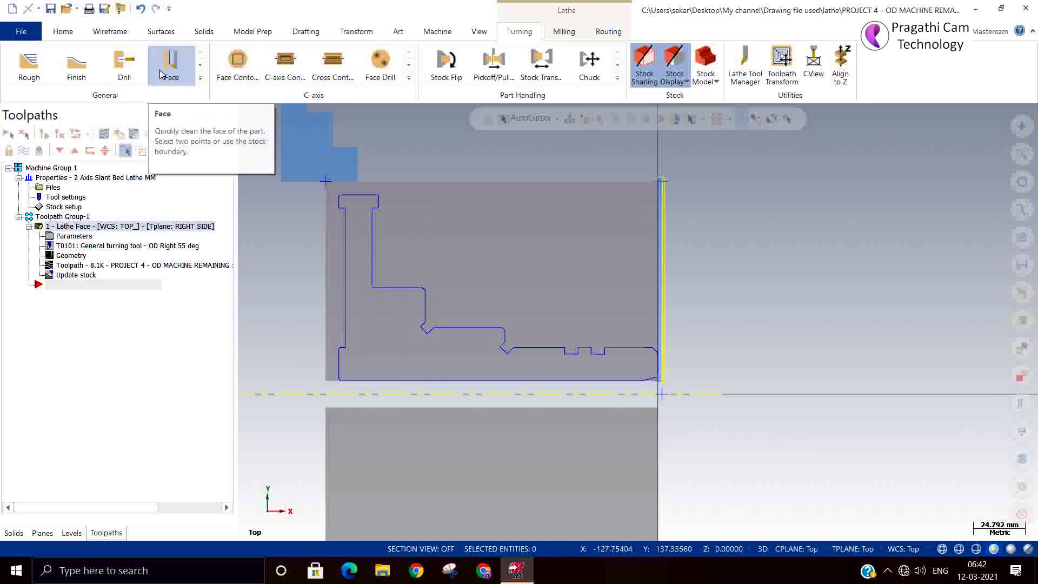
click(29, 65)
scroll(690, 367, up, 1)
scroll(670, 361, up, 1)
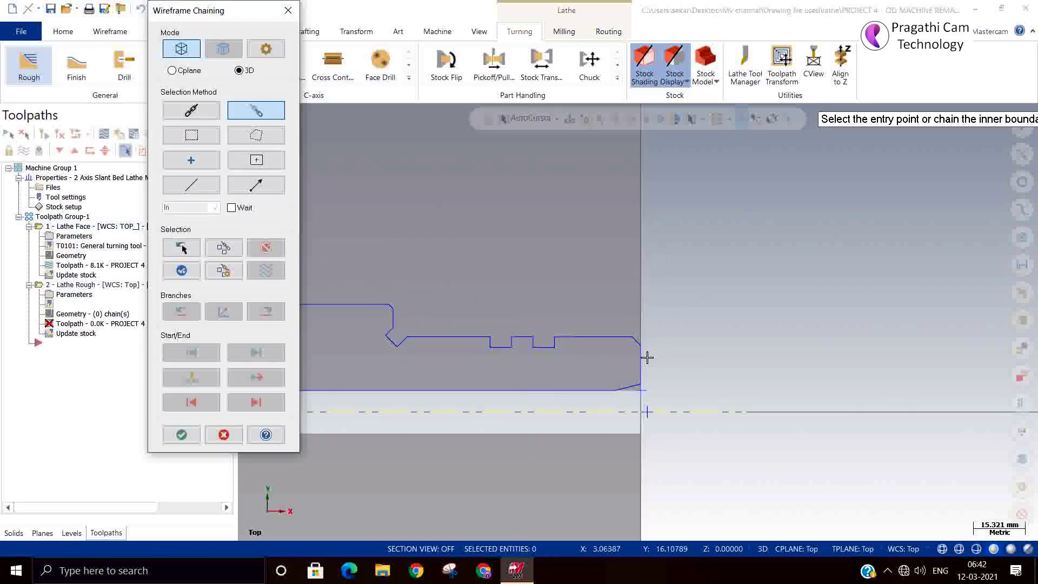
click(637, 340)
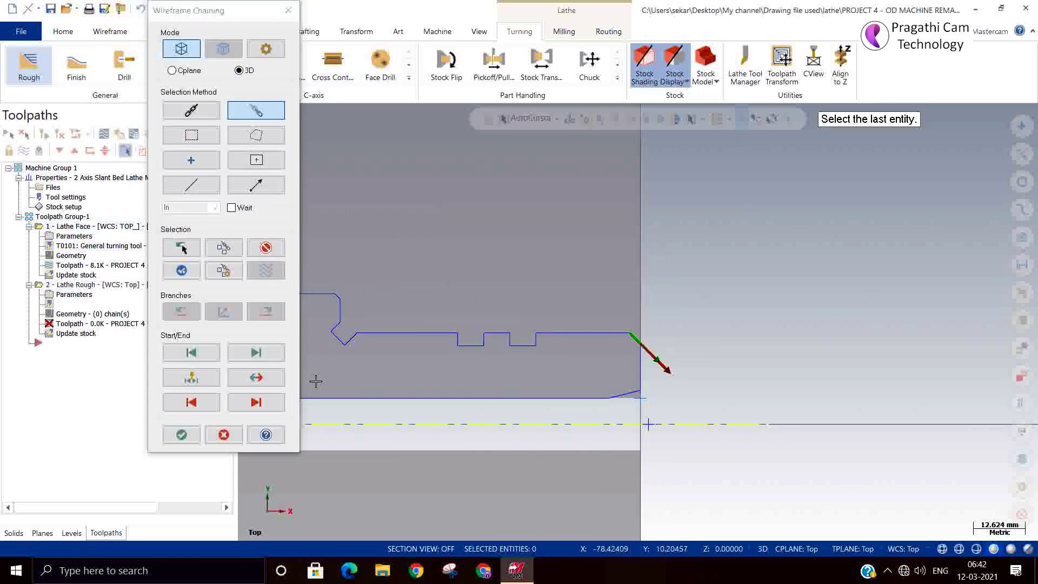
click(242, 385)
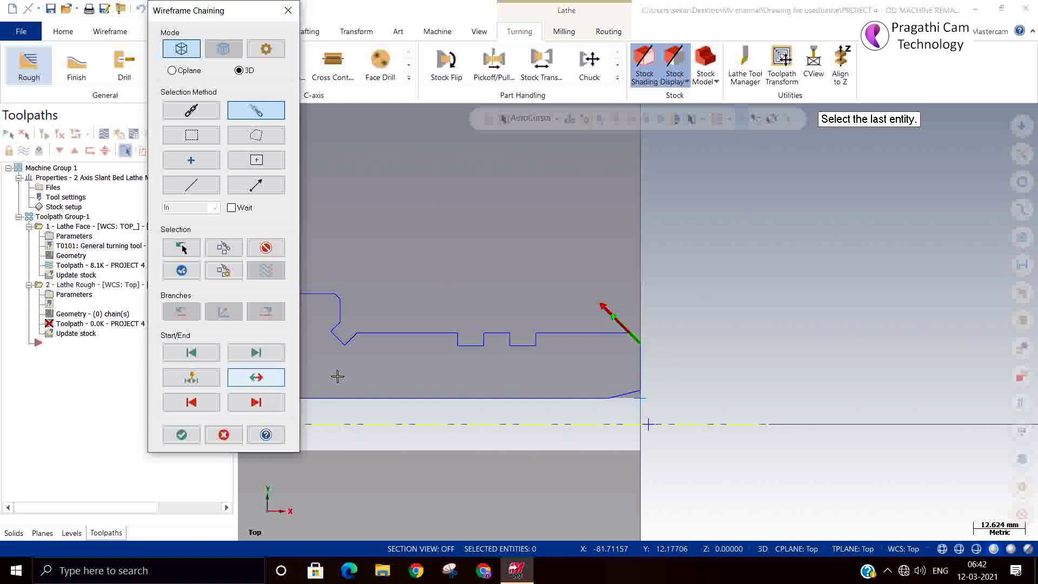
scroll(949, 403, down, 3)
scroll(604, 245, up, 1)
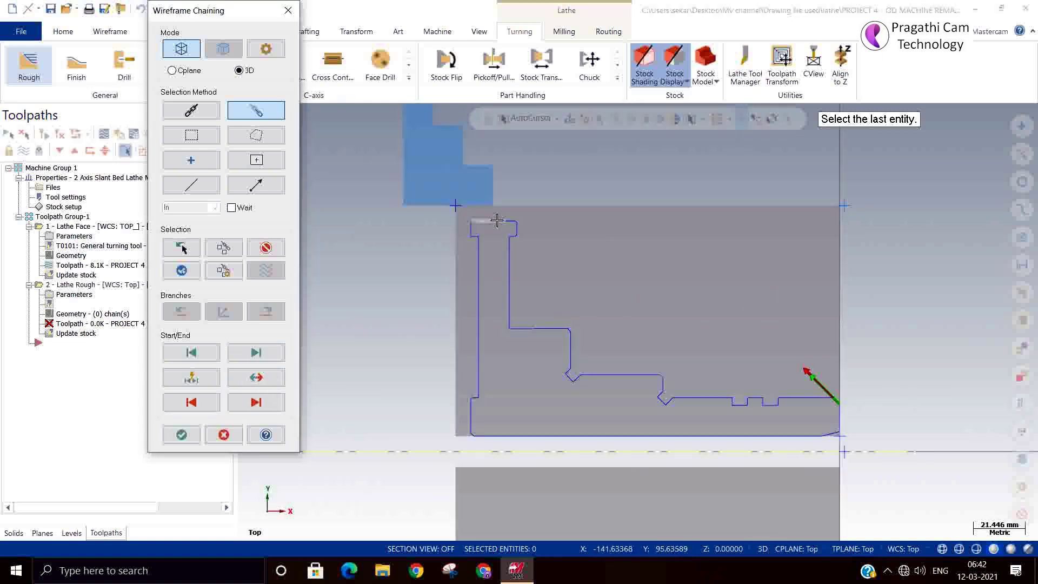
scroll(510, 220, up, 1)
click(509, 220)
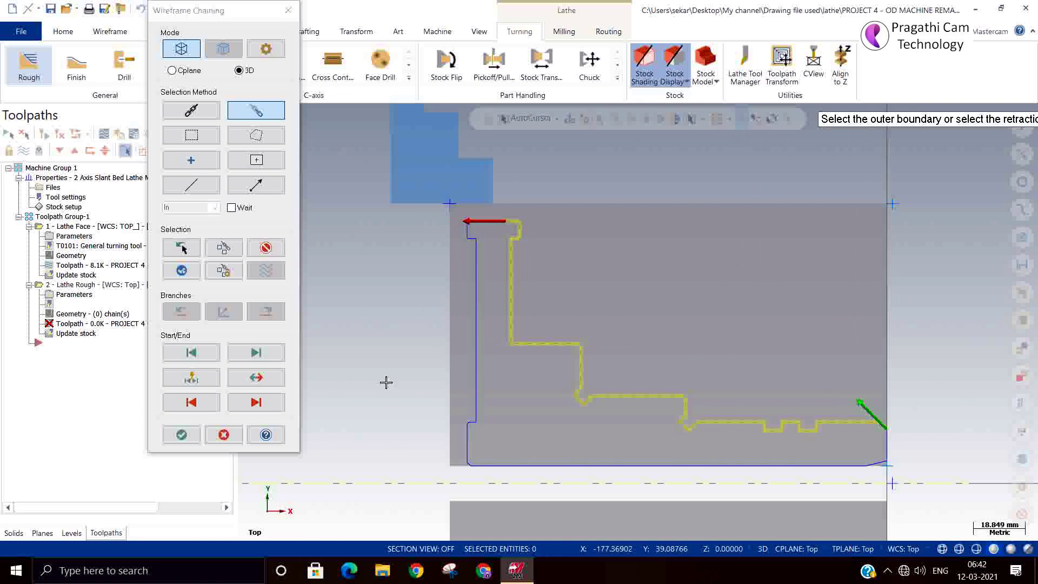
click(181, 435)
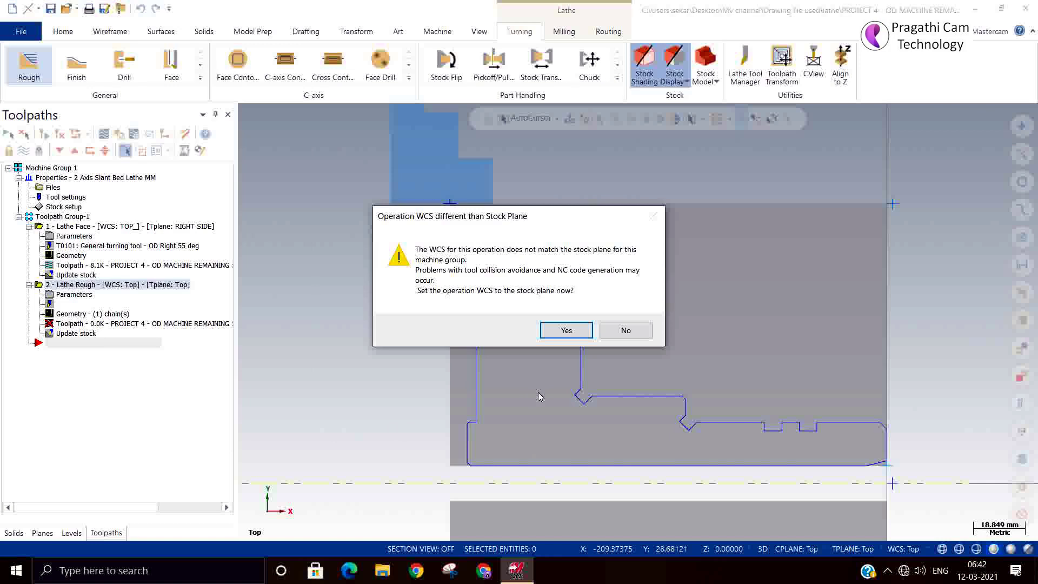
Rough with T0101 OD Right 55 deg, using the stock as the outer boundary.
click(568, 332)
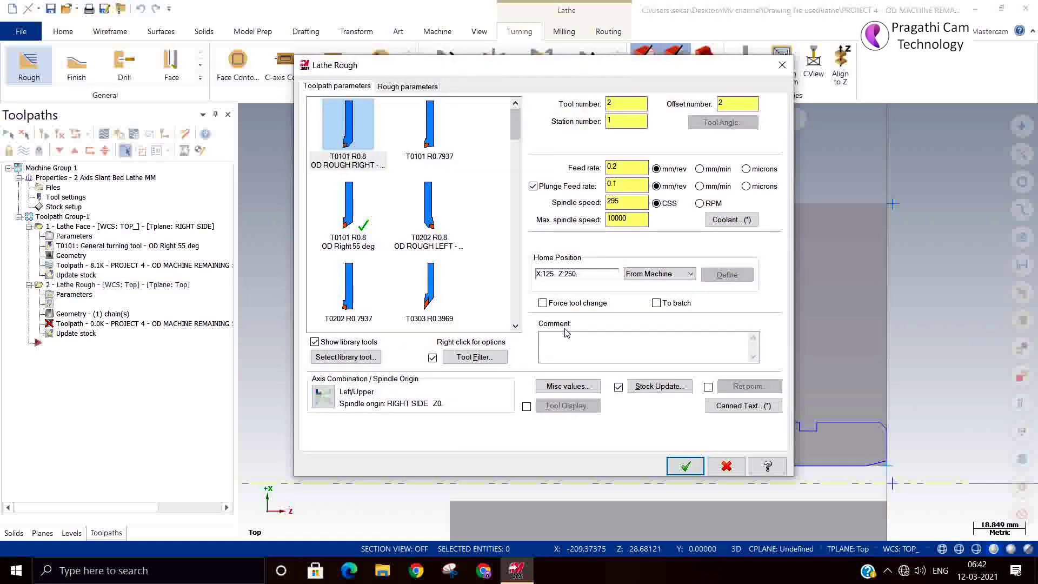
click(358, 230)
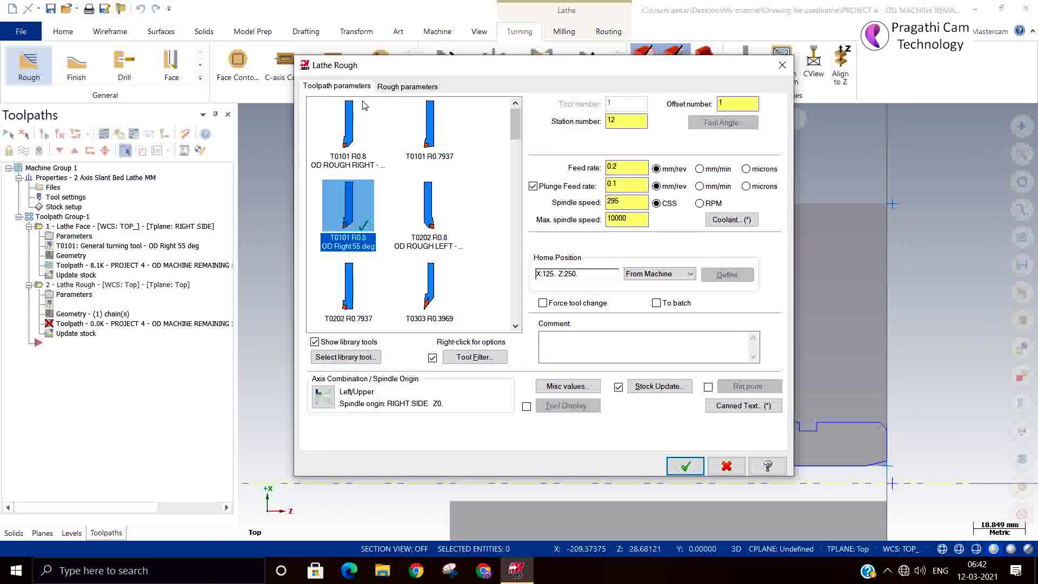
click(409, 87)
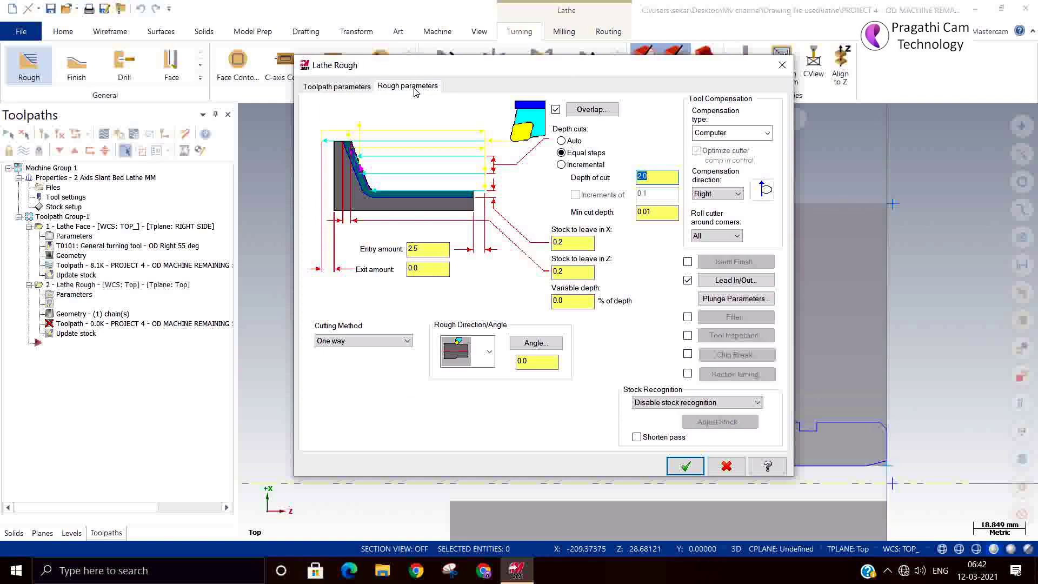
click(697, 402)
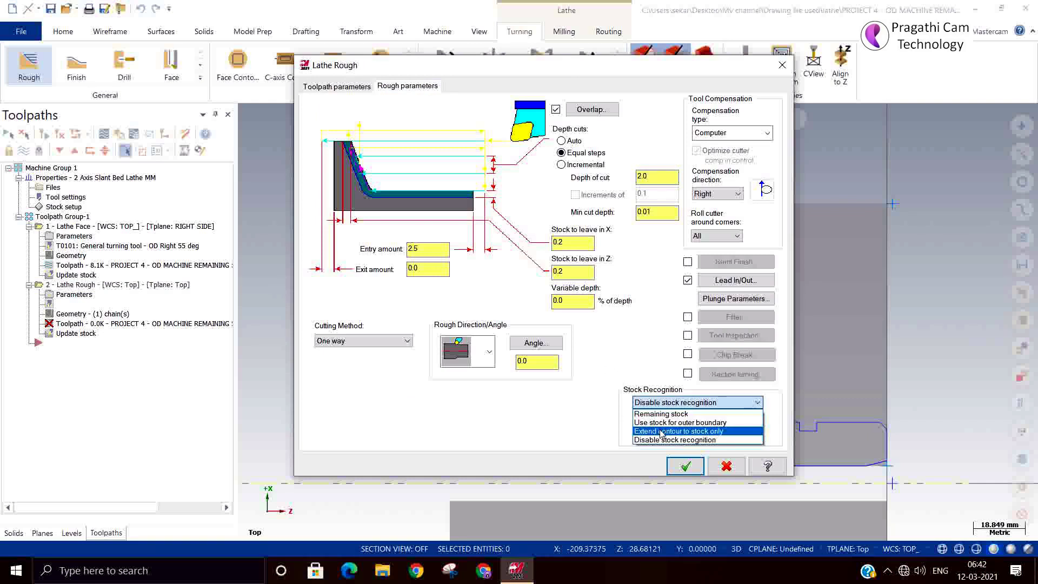
click(662, 423)
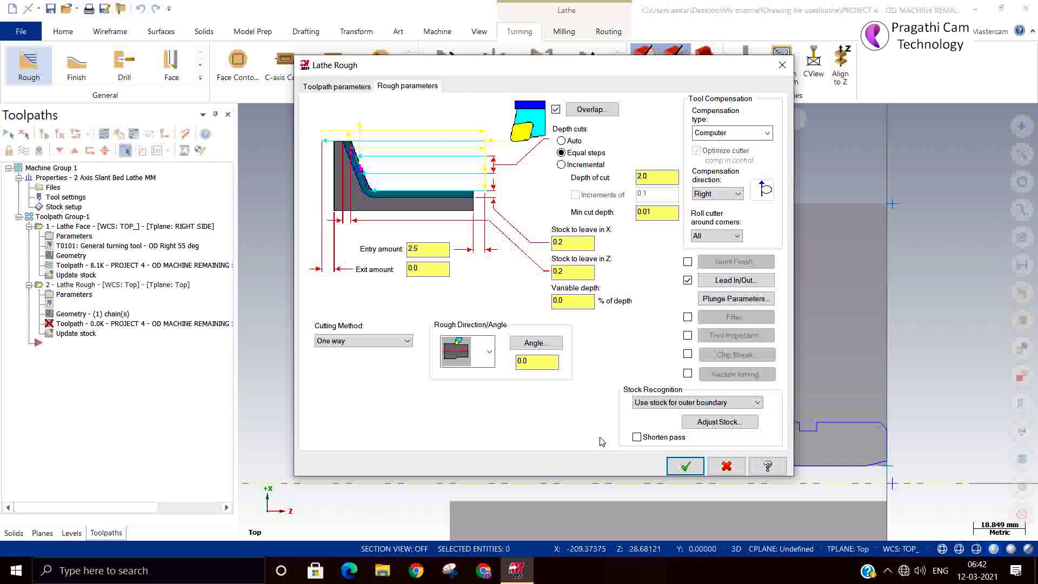
click(685, 466)
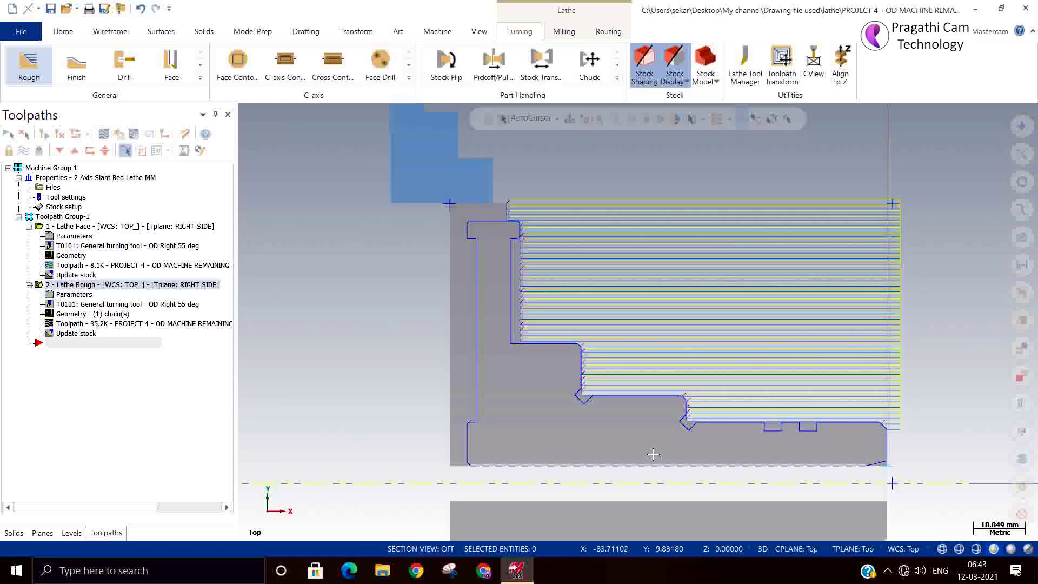
Inspect the rough passes, collapse the Lathe Face and Lathe Rough nodes, and expand the turning gallery.
scroll(806, 459, up, 4)
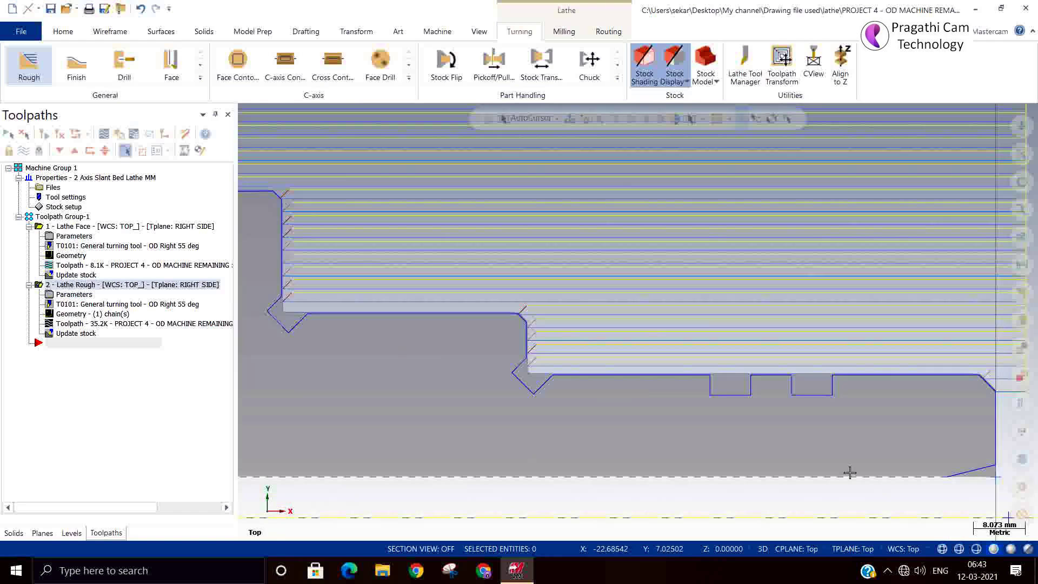
scroll(851, 474, down, 4)
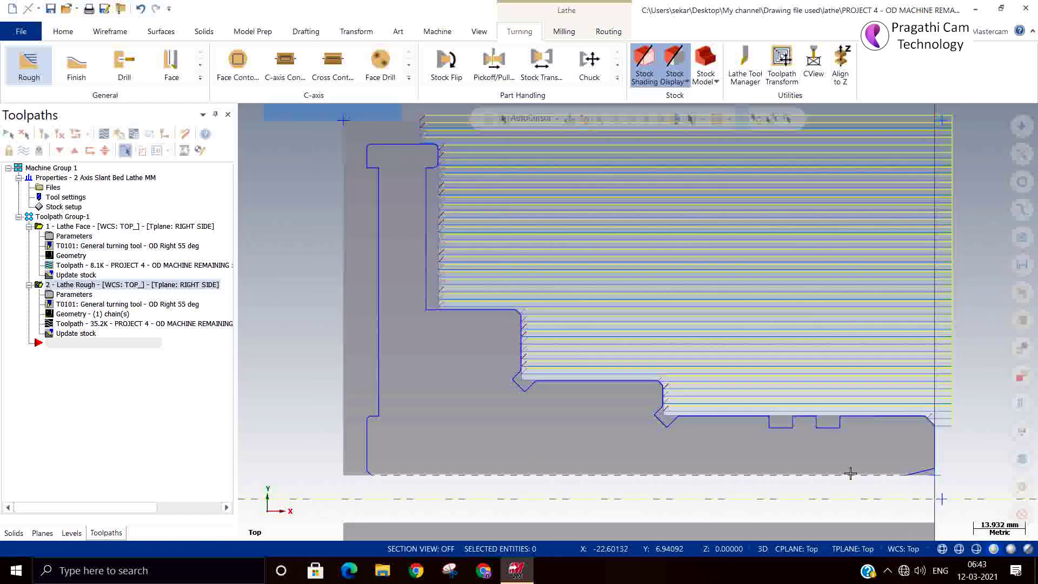
scroll(508, 240, up, 3)
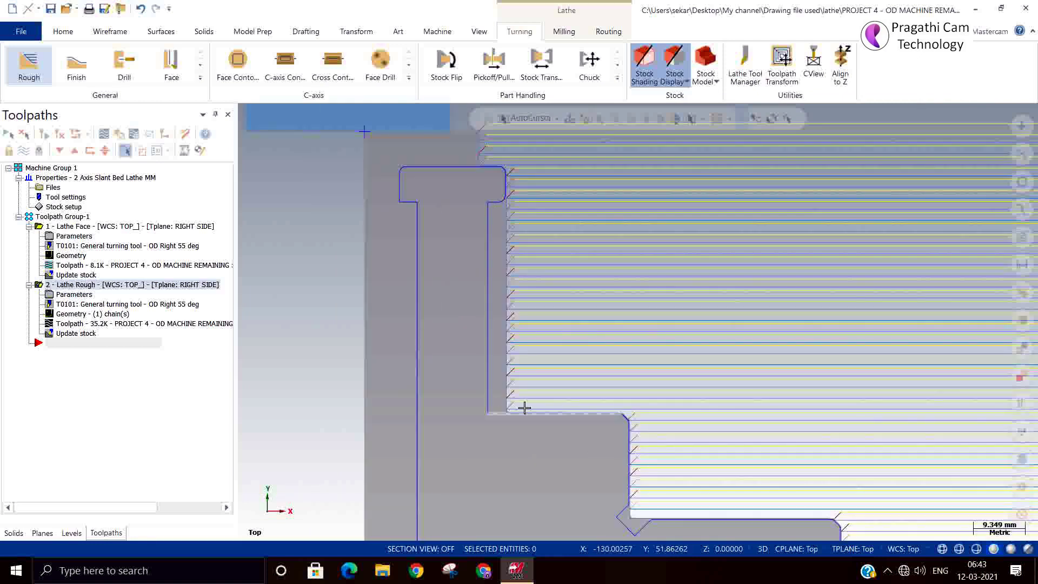
click(29, 226)
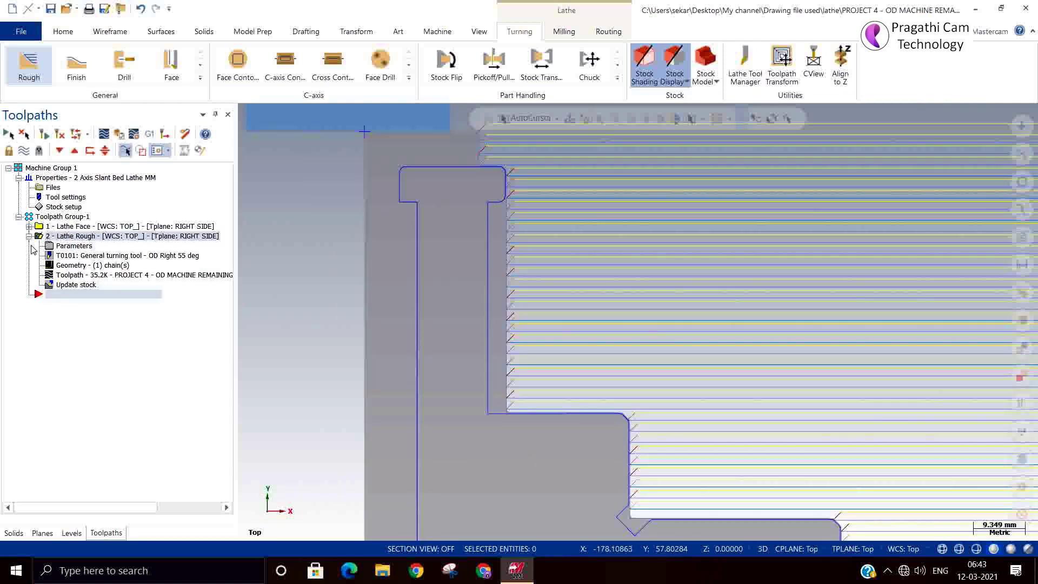
click(28, 236)
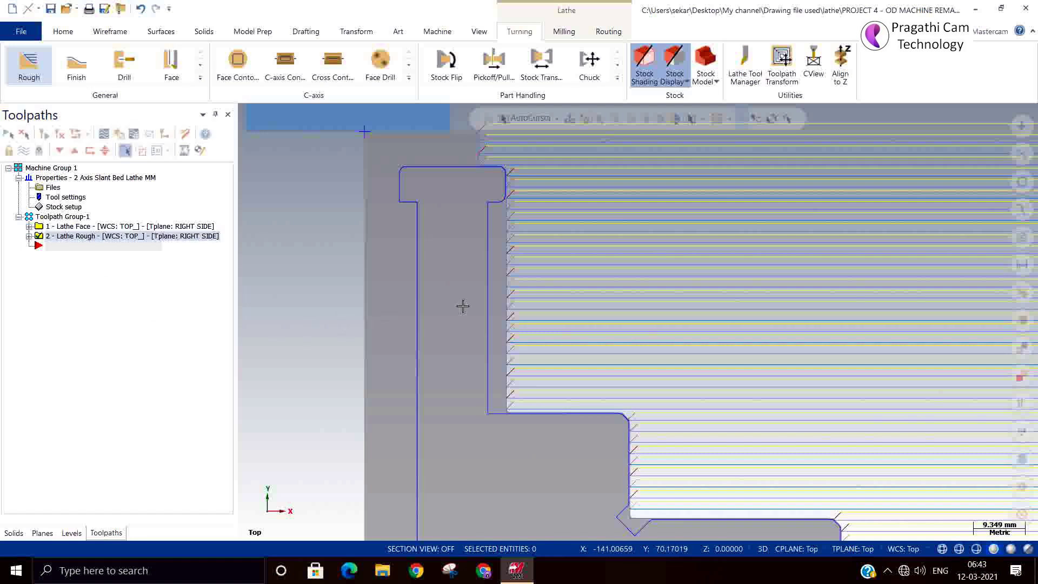
scroll(464, 304, down, 1)
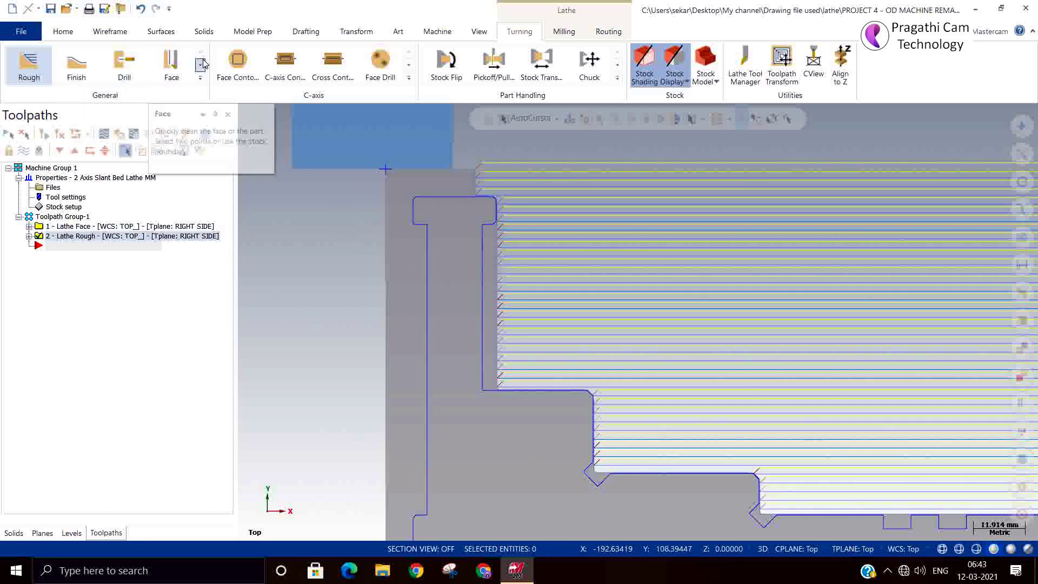
click(200, 81)
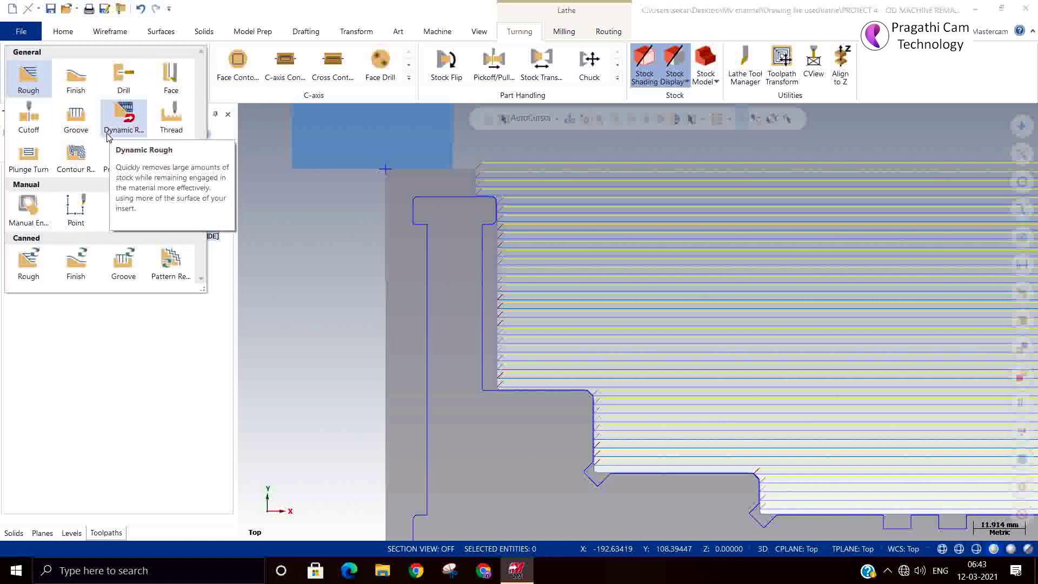
Switch Lathe Rough to the second plunge cutting option and regenerate, accepting the collision warnings.
click(90, 363)
click(28, 236)
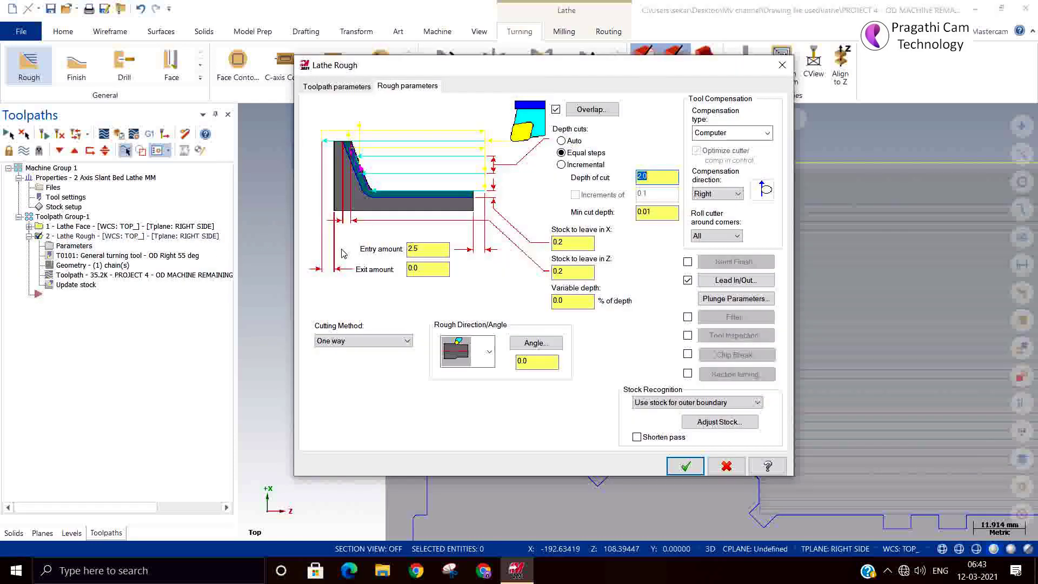
click(736, 299)
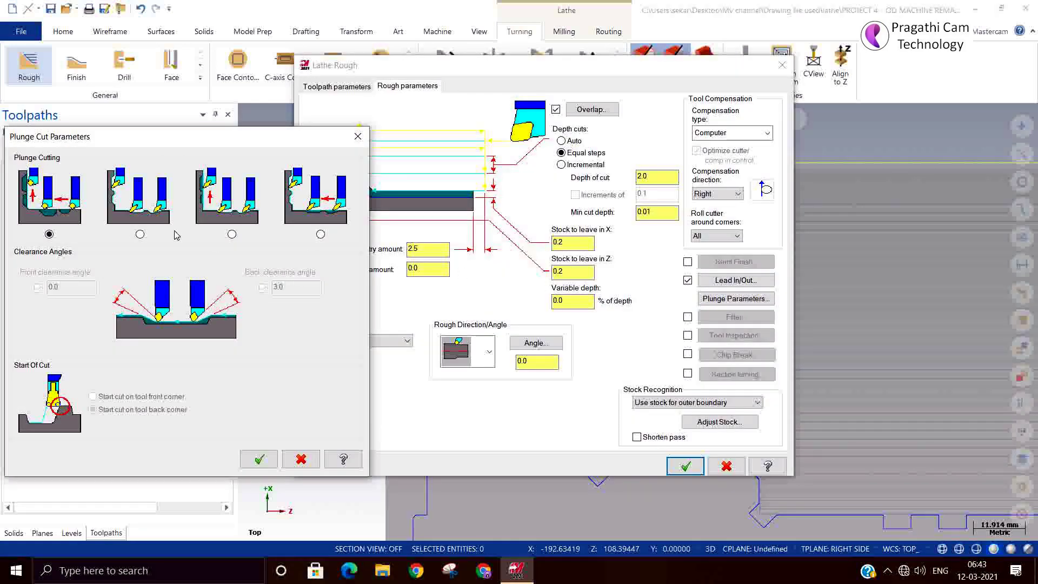
click(140, 234)
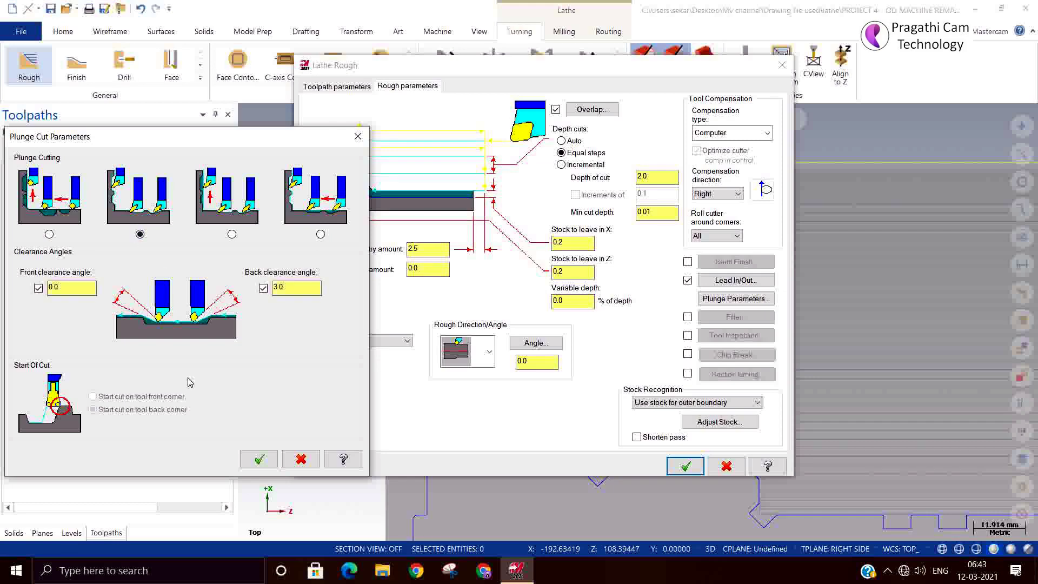
click(260, 459)
click(685, 465)
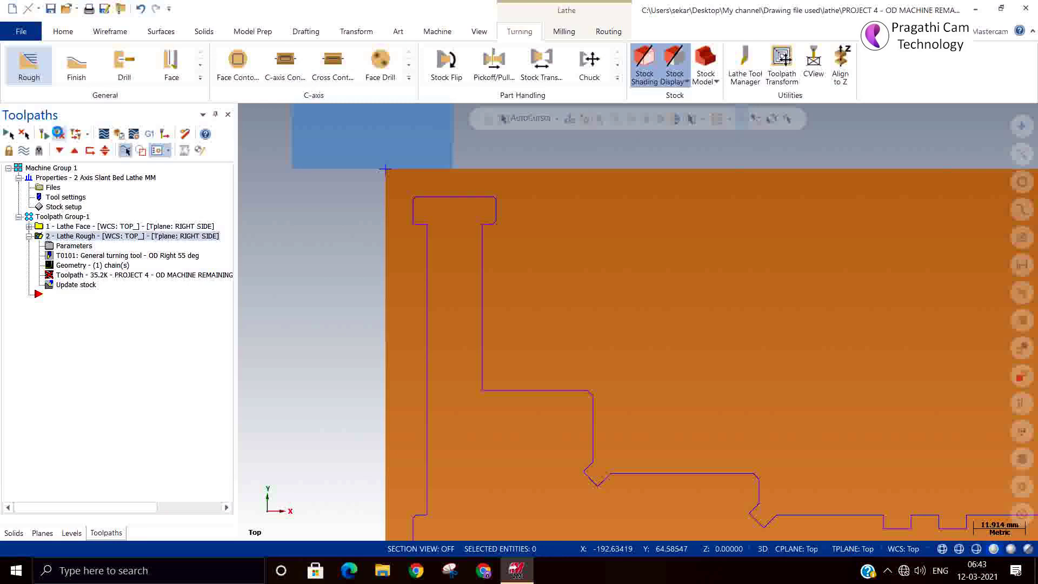
click(59, 133)
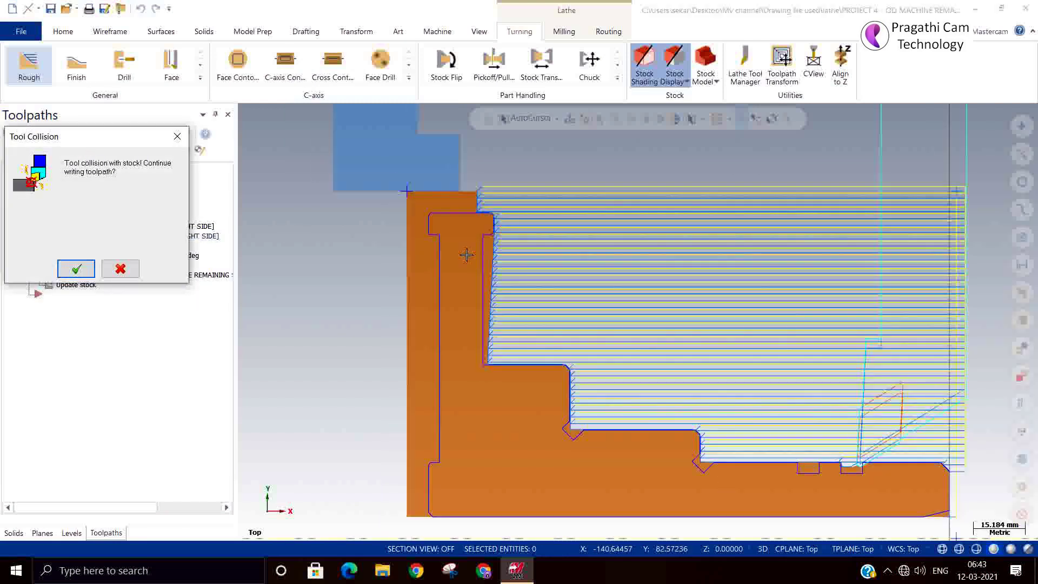
scroll(465, 251, down, 2)
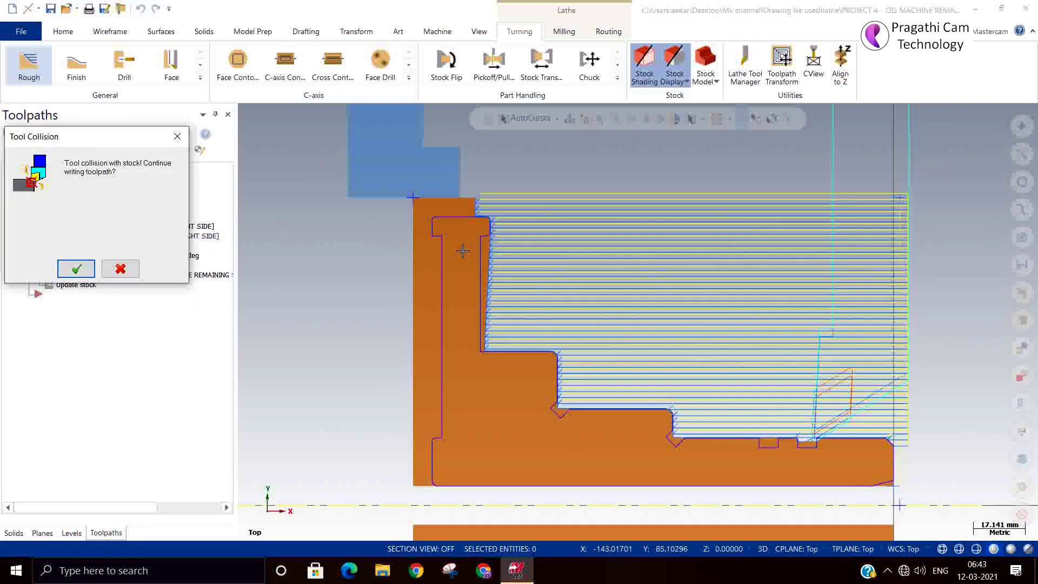
click(76, 269)
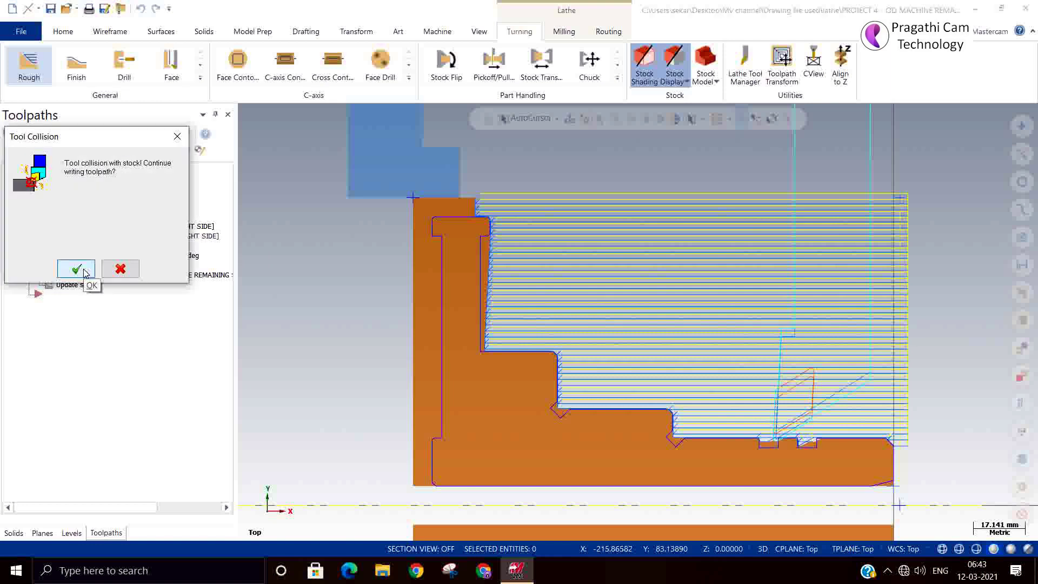
click(76, 269)
click(83, 272)
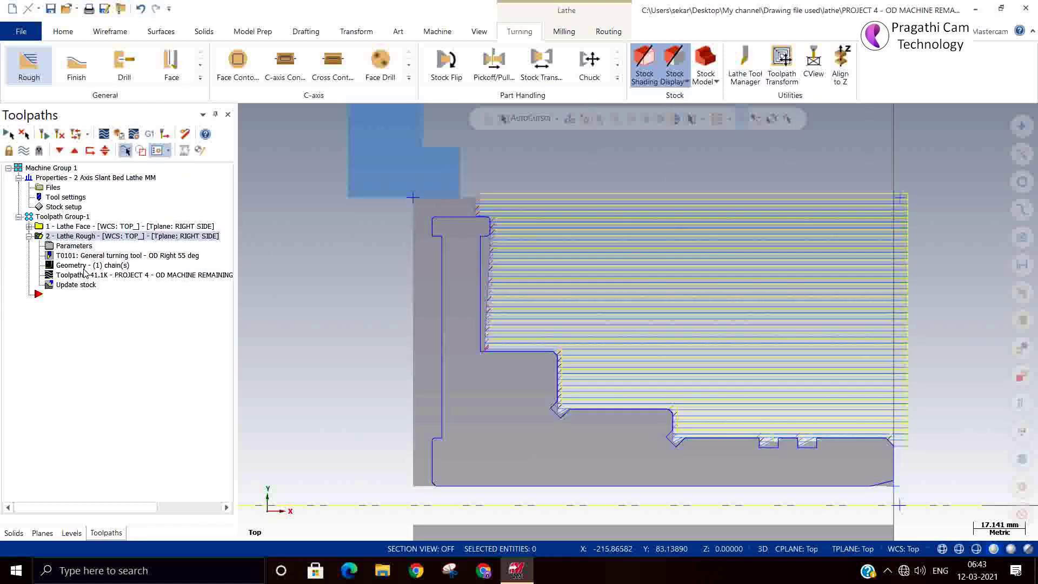
Restore the first plunge cutting option on Lathe Rough and accept the settings.
scroll(515, 246, up, 5)
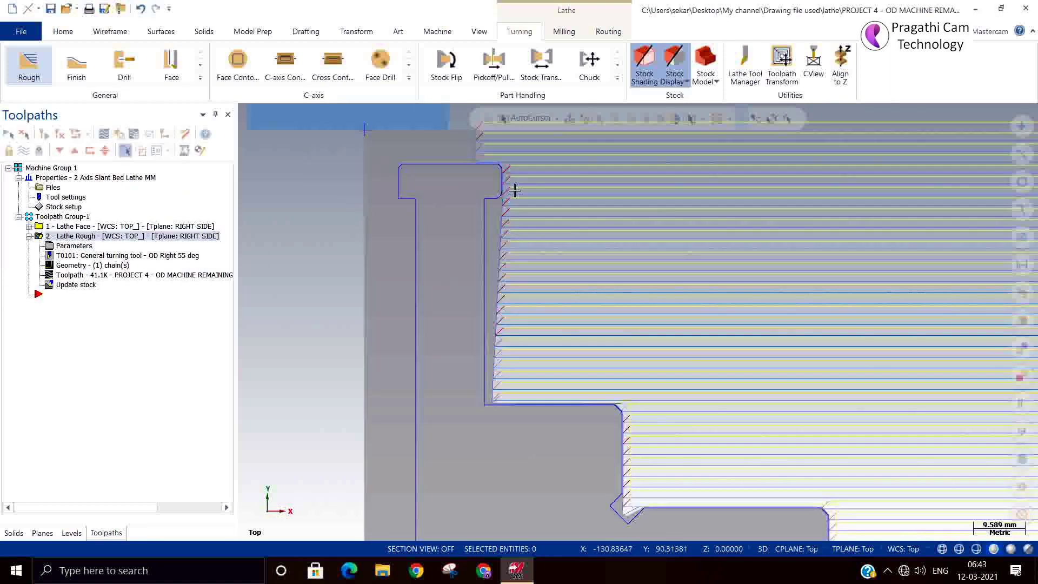
click(73, 246)
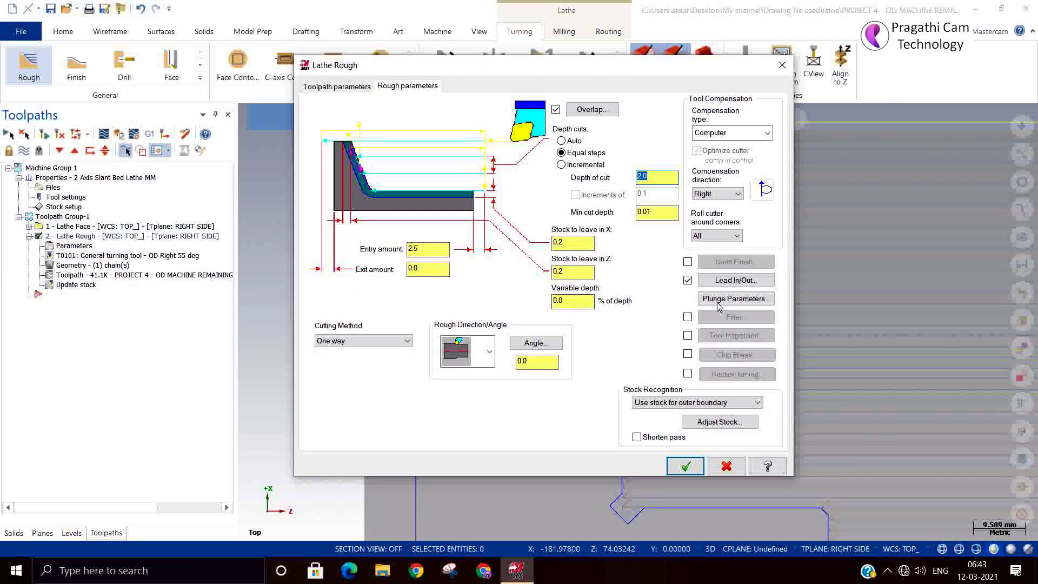
click(720, 300)
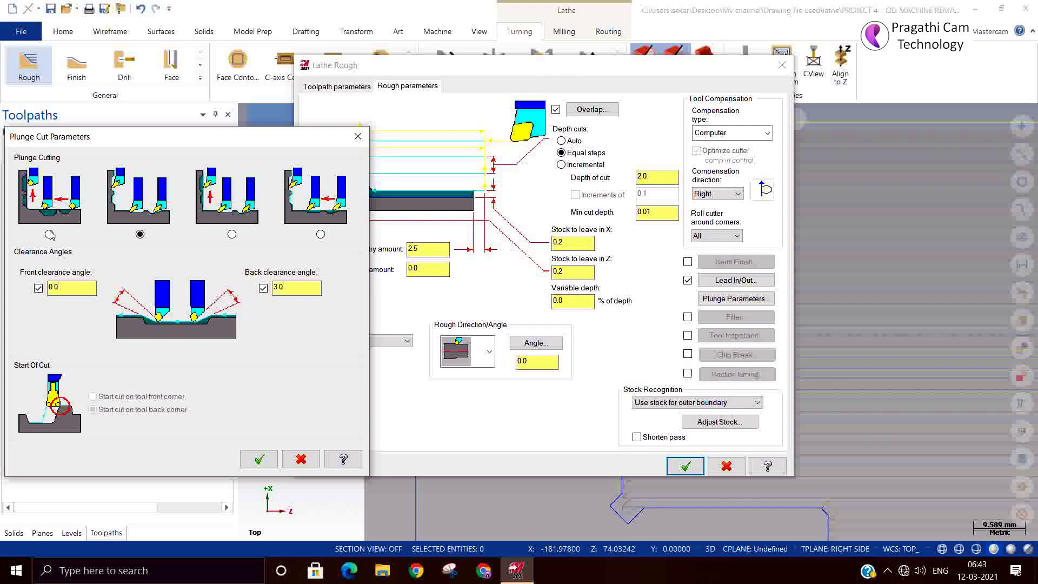
click(49, 235)
click(259, 459)
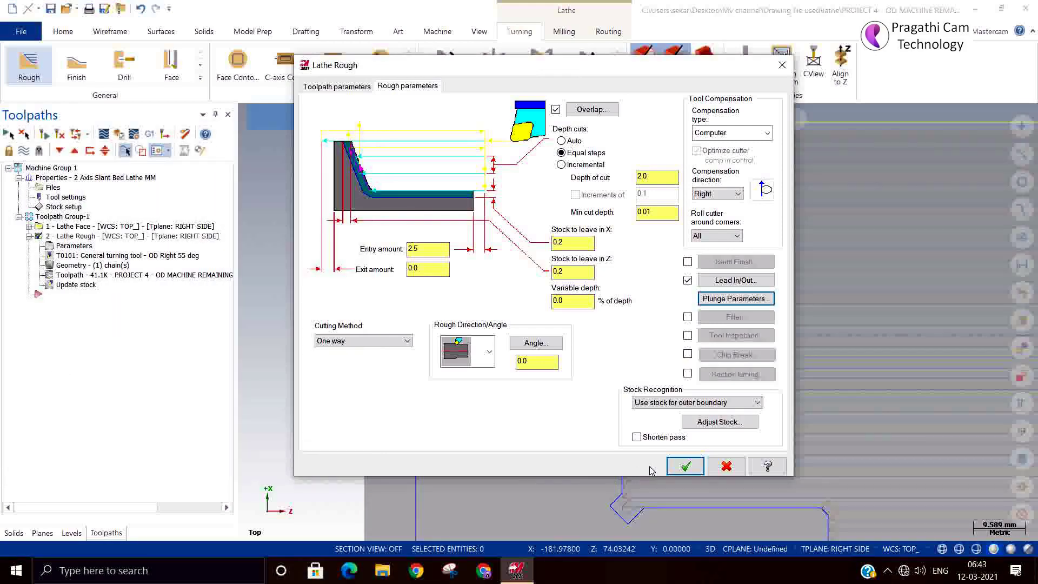
click(686, 466)
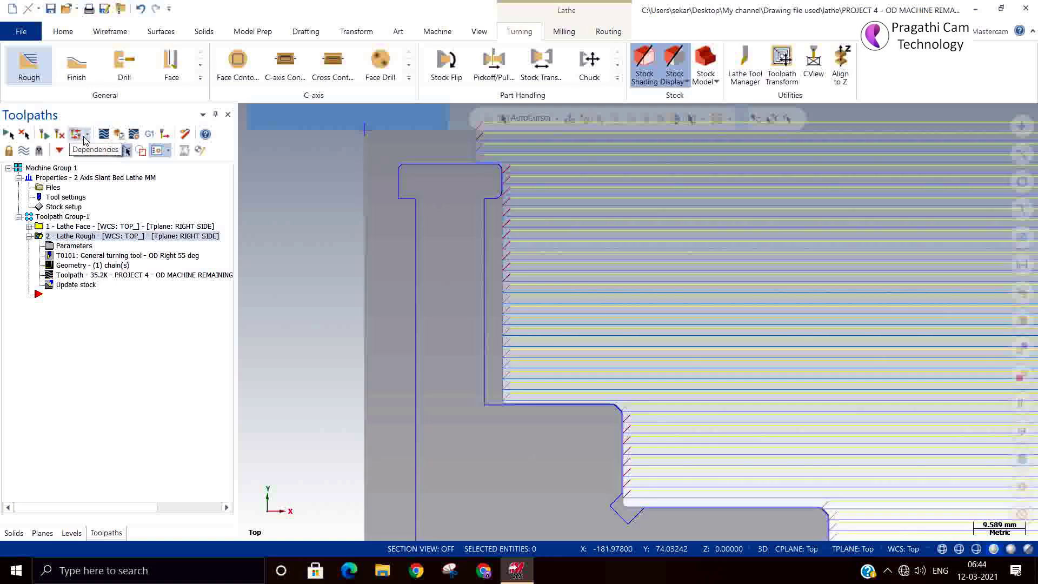
click(200, 78)
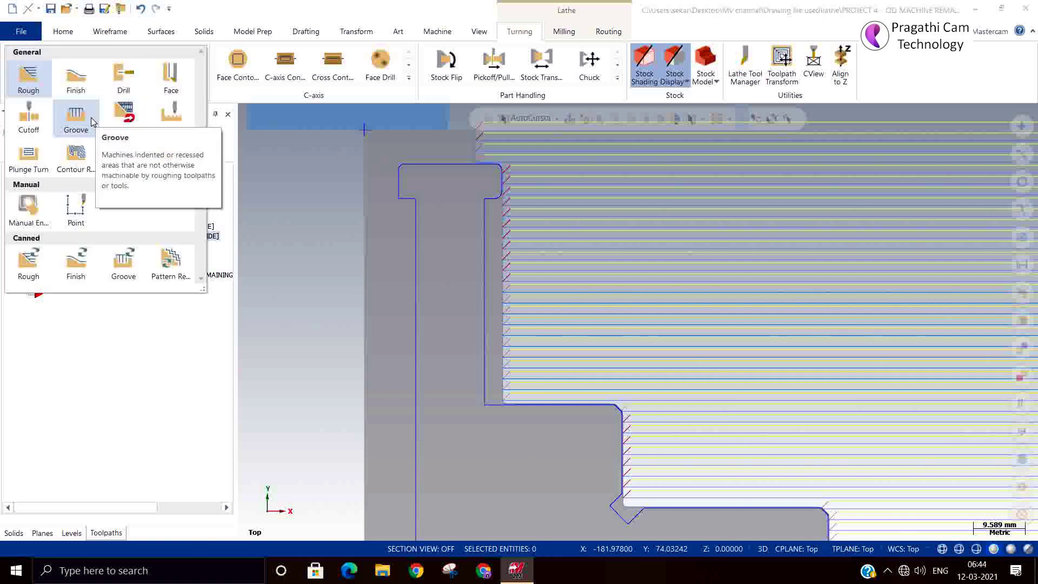
Start a Lathe Groove (Chain) and chain from the chamfer to the groove's last line.
click(76, 118)
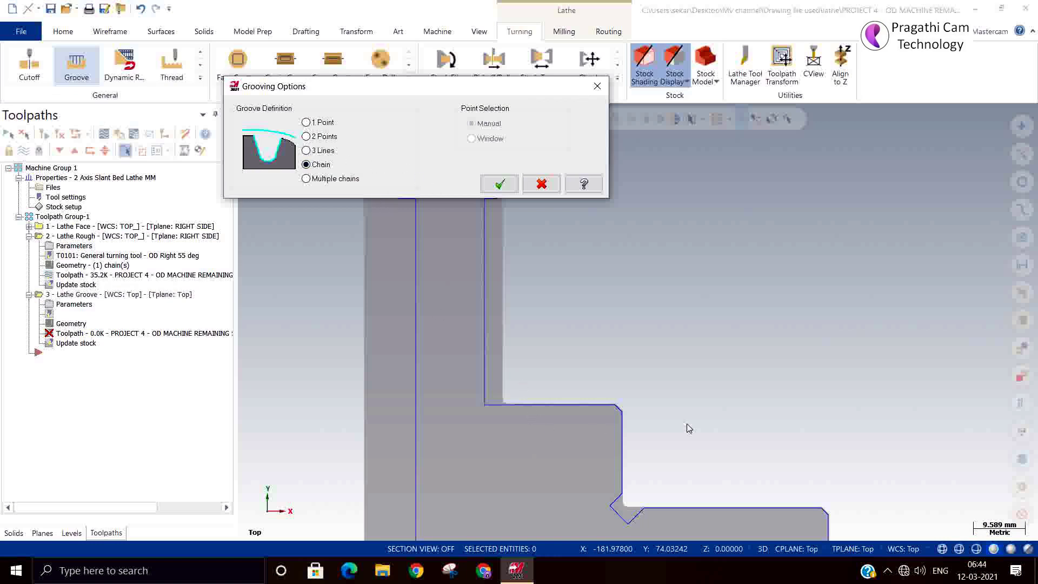
click(511, 184)
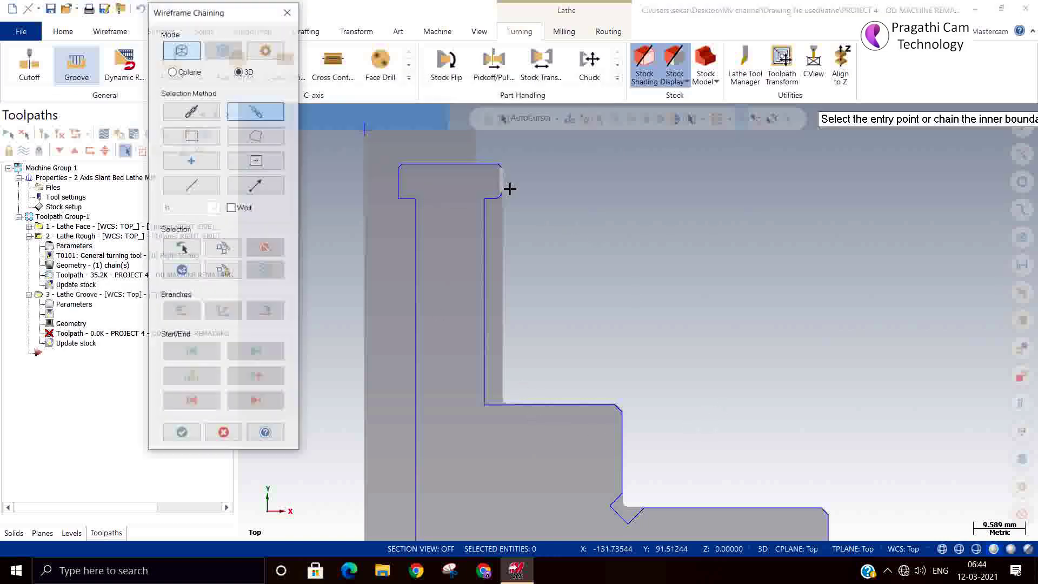
scroll(513, 209, up, 2)
scroll(513, 208, up, 1)
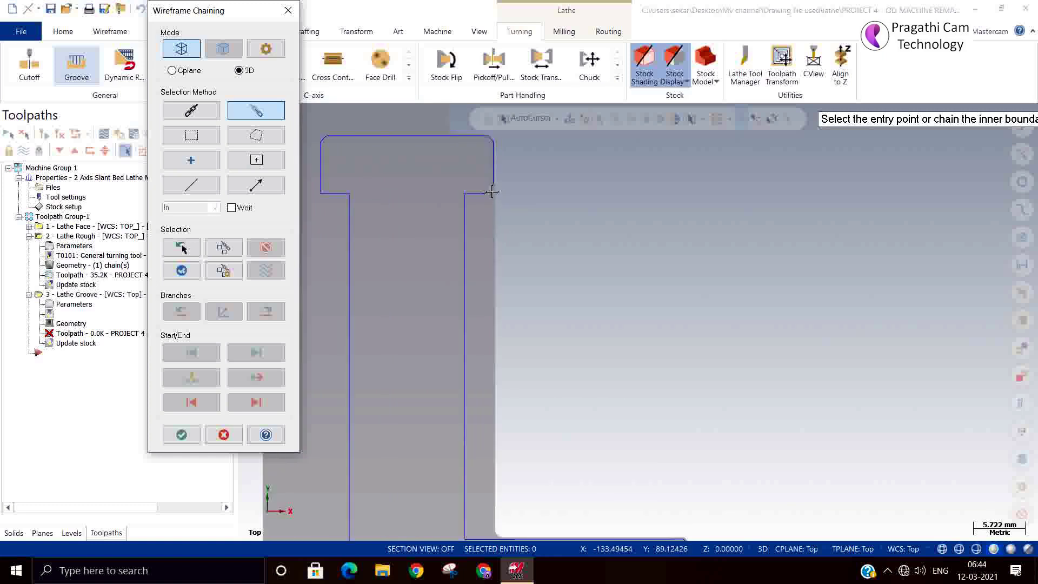
click(492, 189)
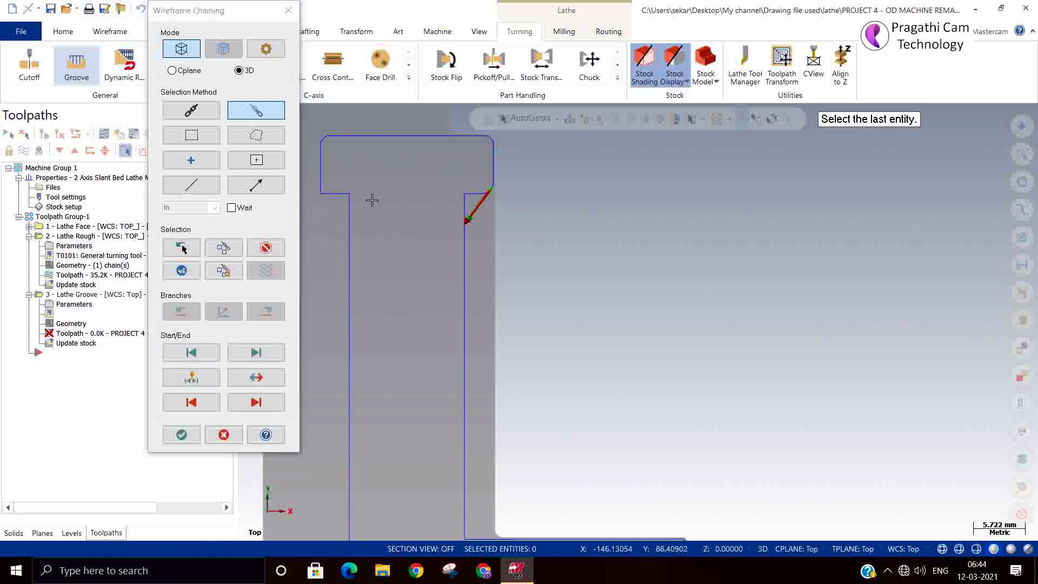
scroll(413, 199, down, 4)
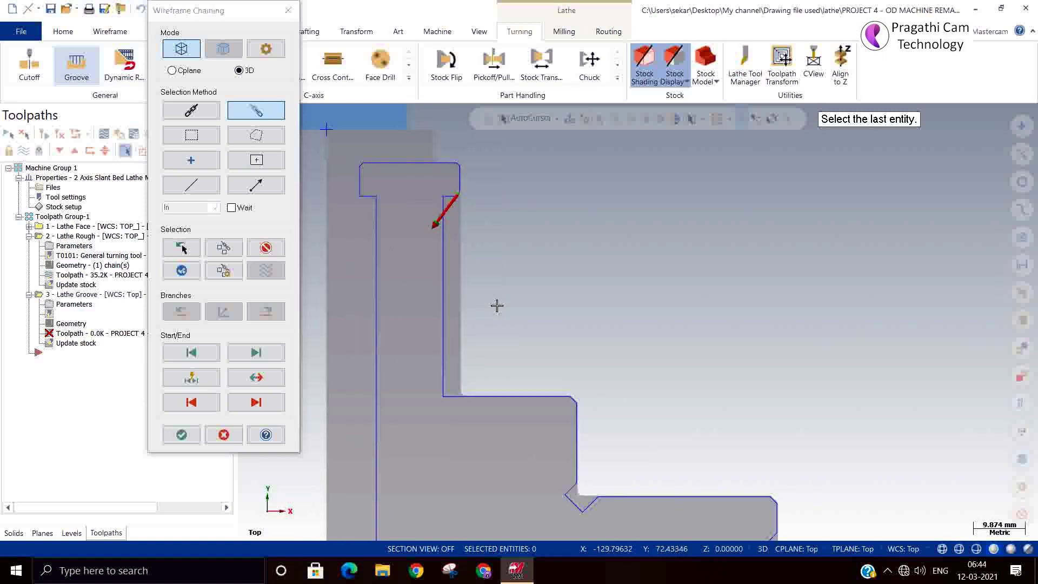
click(445, 402)
click(181, 435)
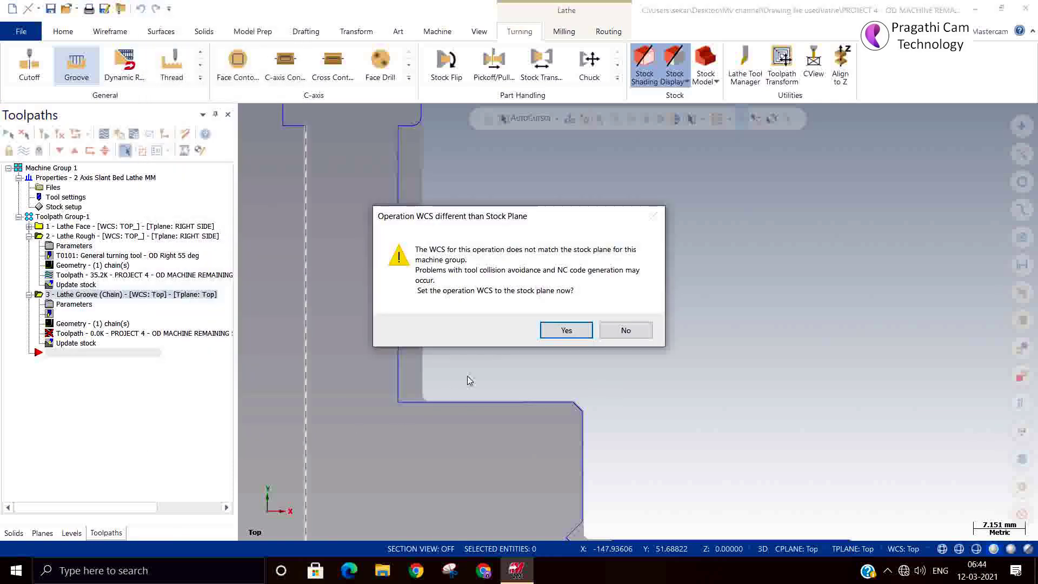
Match the operation WCS to the stock plane and inspect the T0404 grooving tool without changes.
click(547, 328)
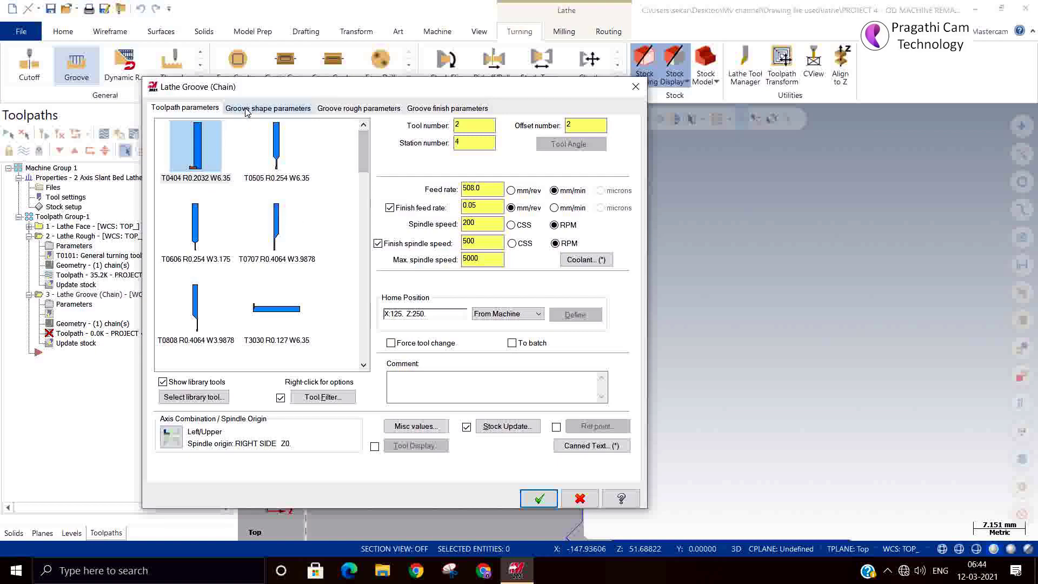
double_click(207, 145)
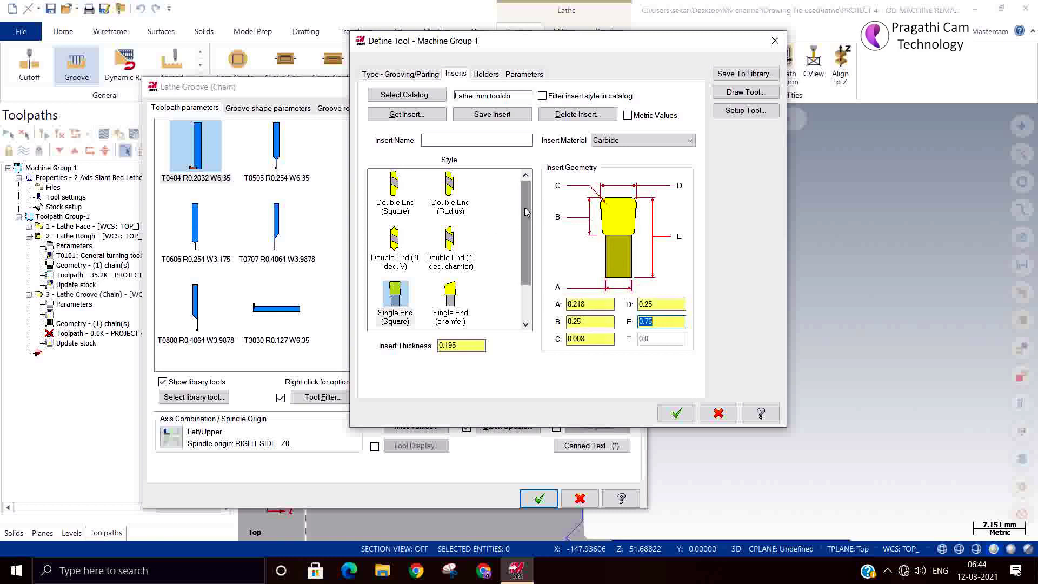
drag(524, 207, 523, 267)
scroll(519, 281, up, 1)
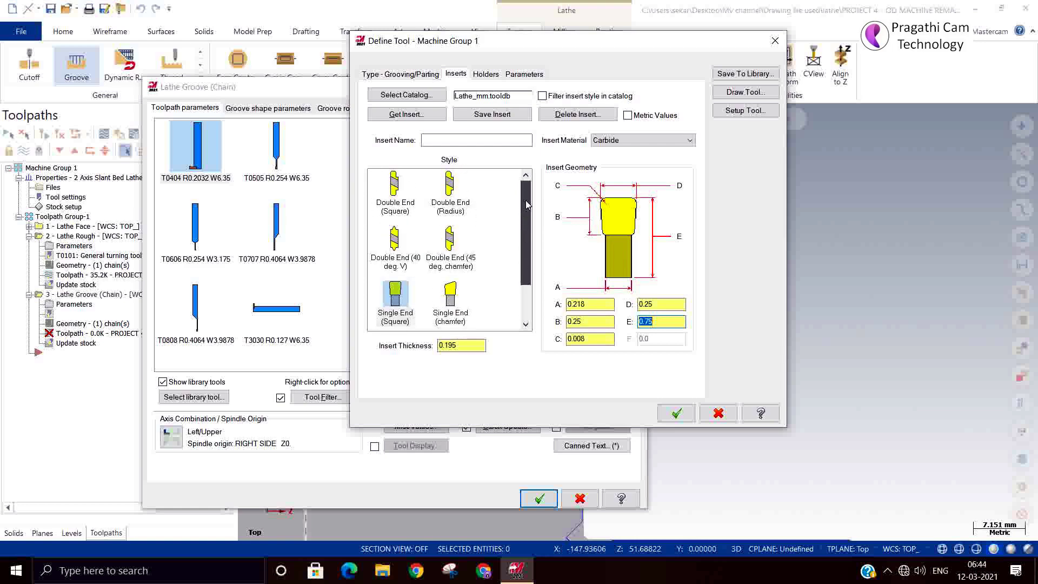
click(789, 33)
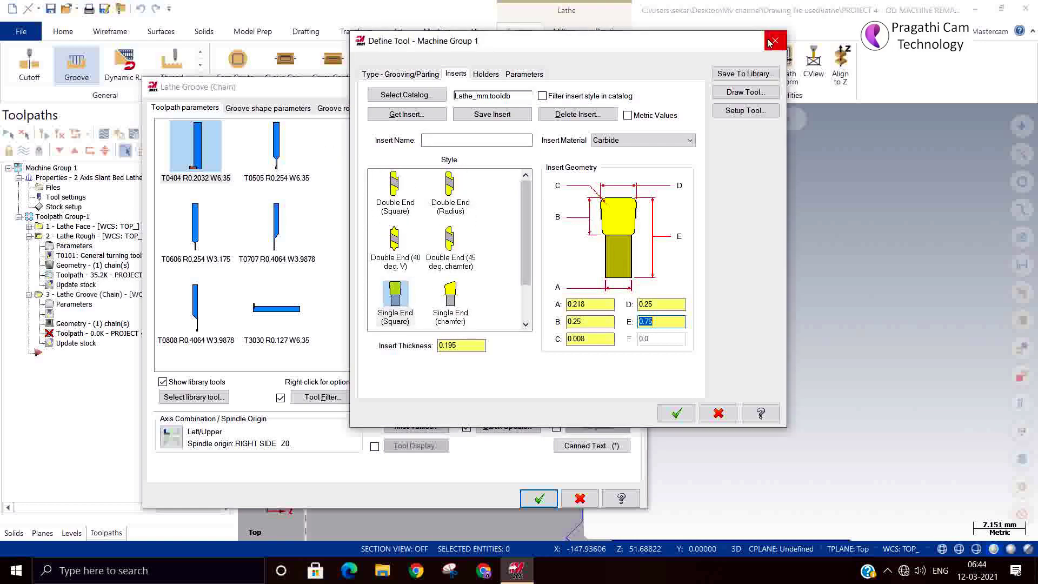
click(775, 40)
Select the T6363 FACE GROOVE RIGHT - WIDE tool and accept its definition.
drag(366, 152, 347, 323)
click(196, 246)
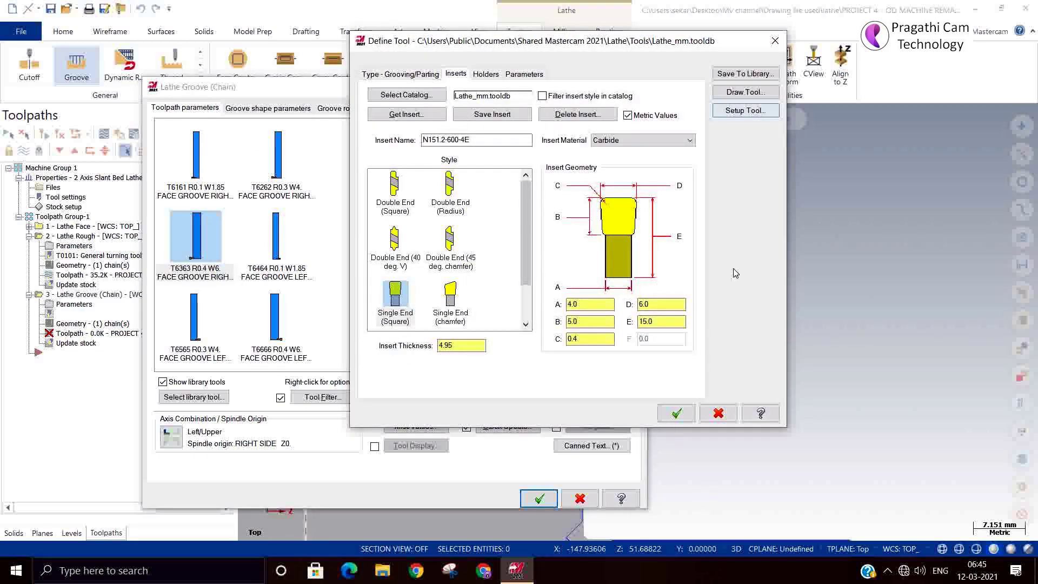
click(676, 413)
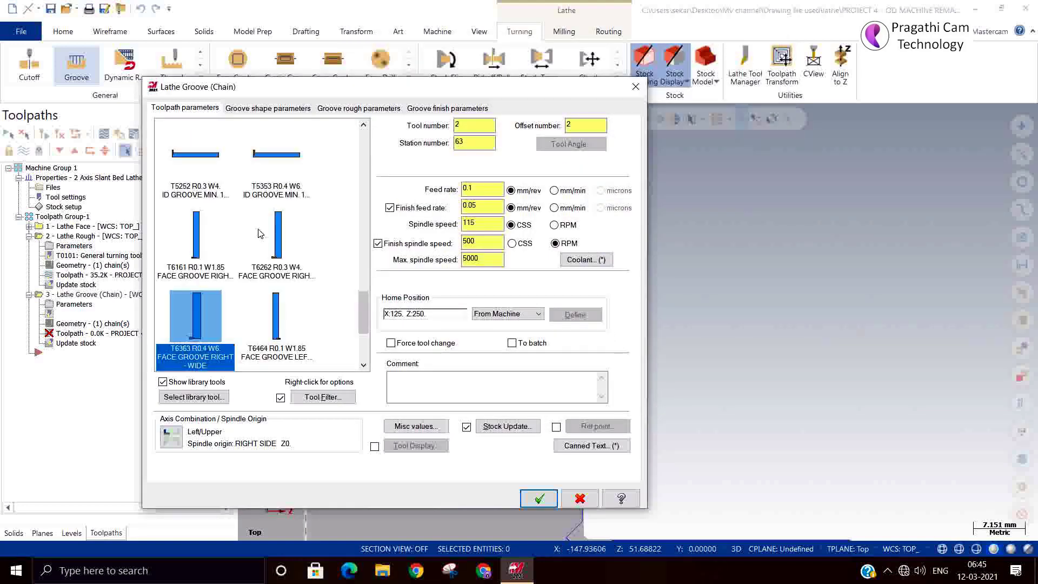
Use stock as the groove's outer boundary, generate the face groove toolpath, and open Backplot.
click(256, 109)
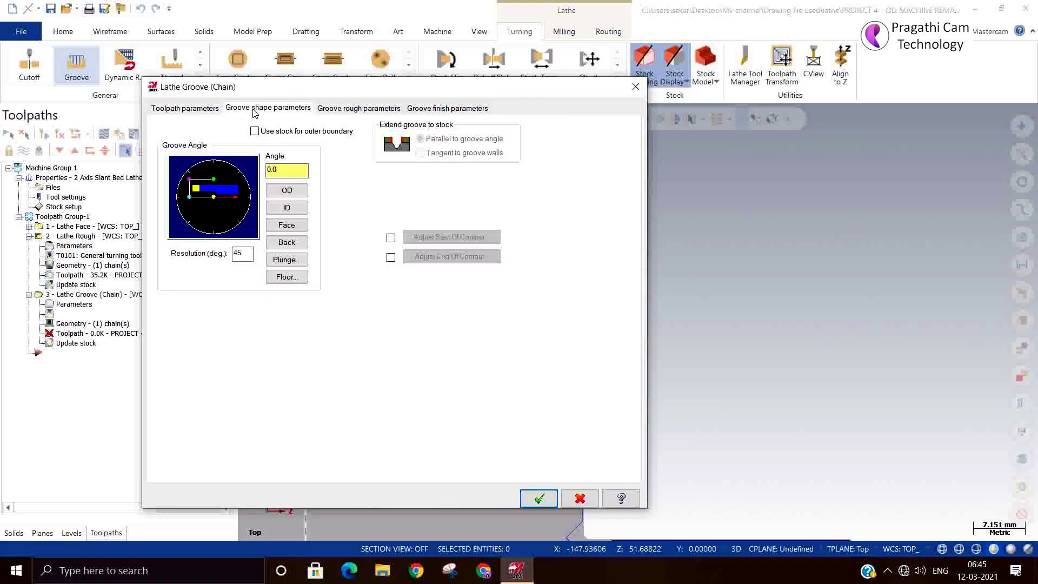
click(275, 133)
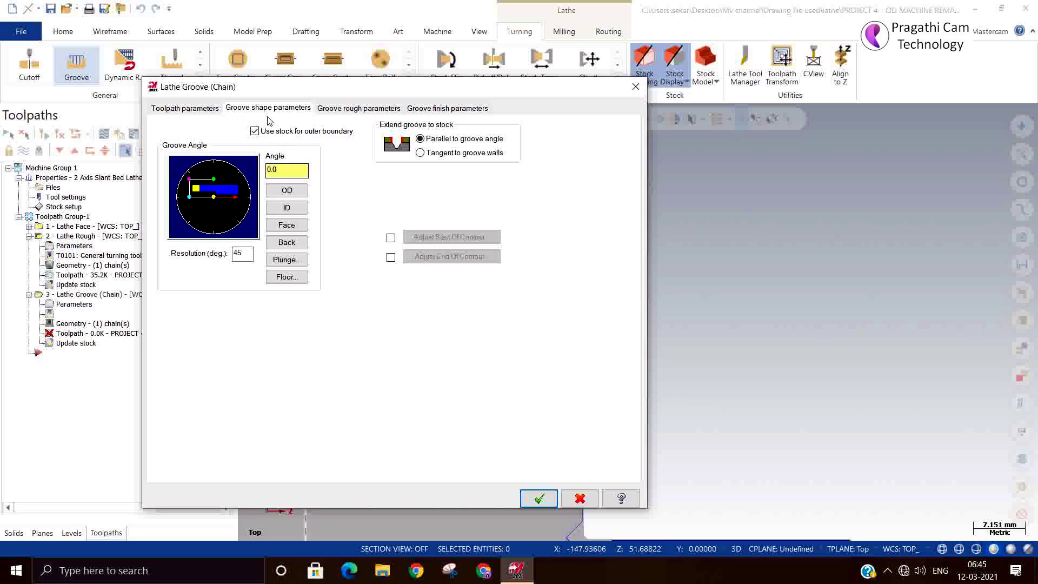
click(354, 109)
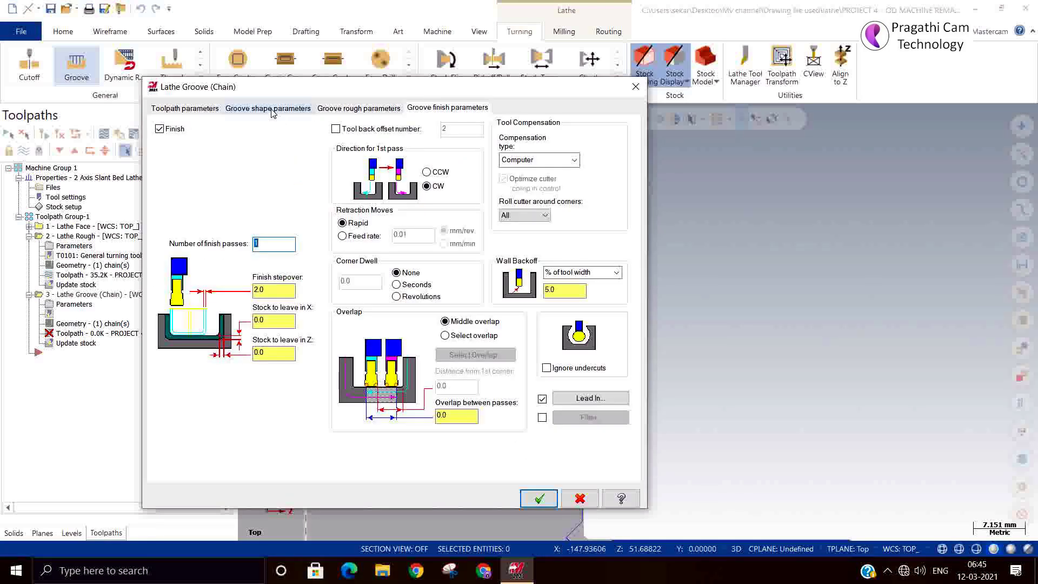
click(271, 109)
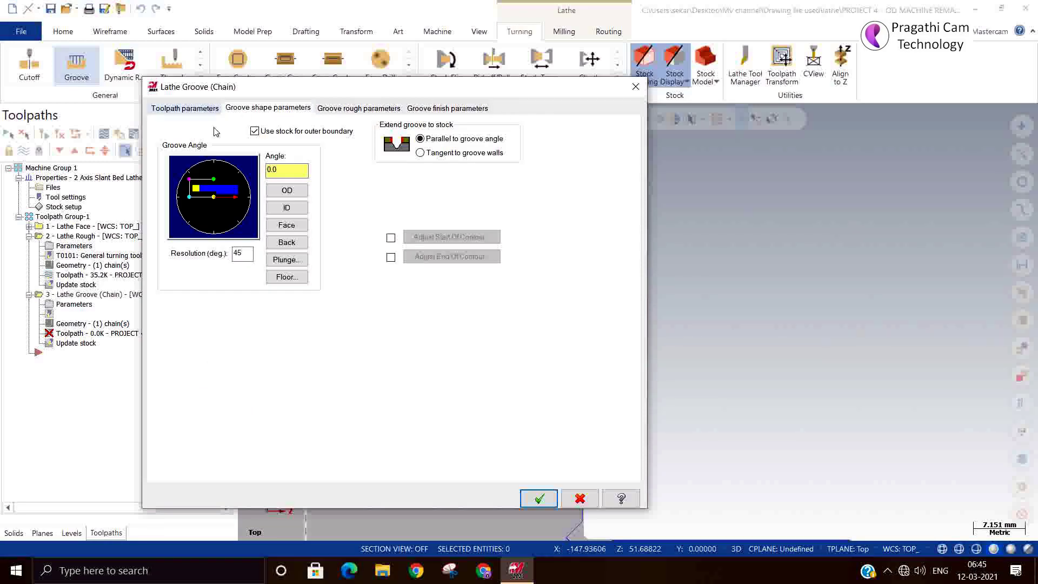
click(539, 499)
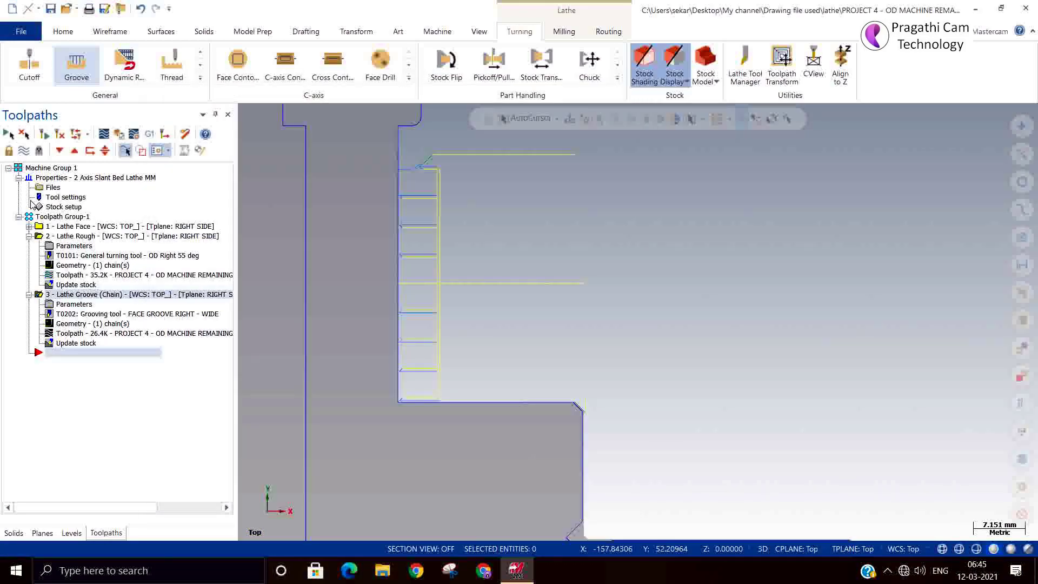
click(120, 135)
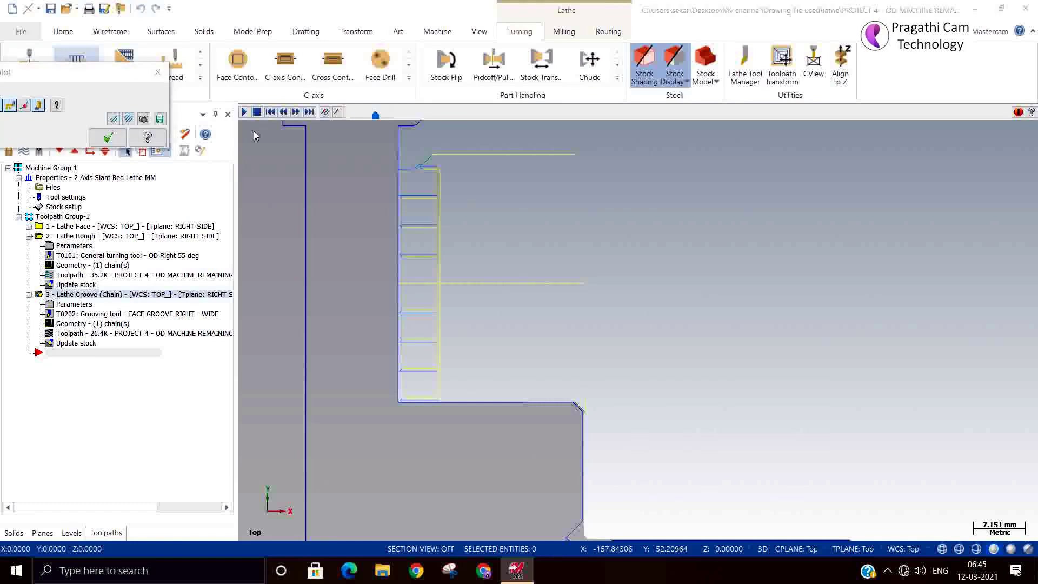
click(297, 117)
Play back the face groove toolpath in Backplot, then close Backplot.
scroll(515, 260, down, 1)
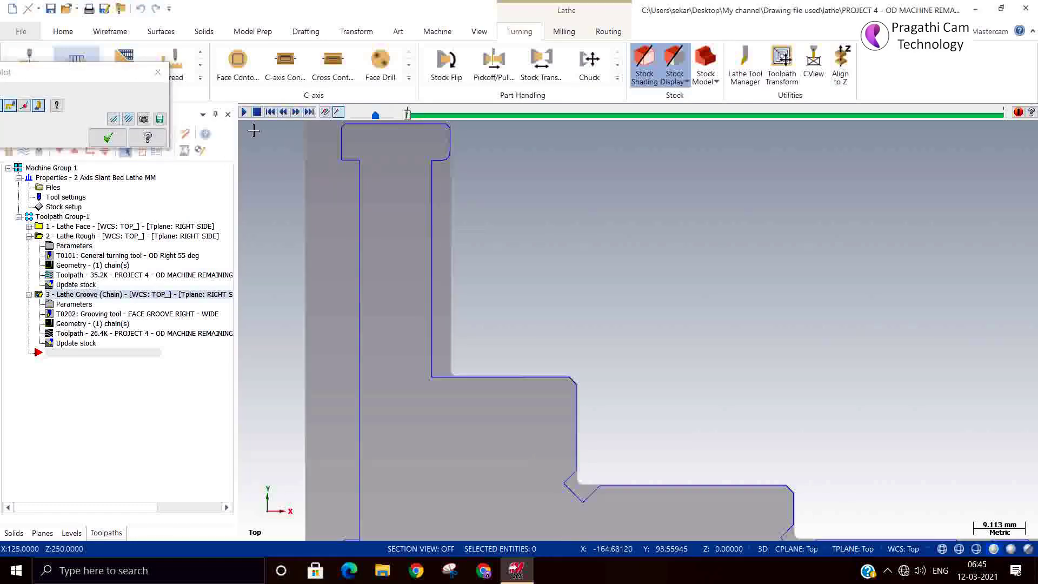
click(244, 112)
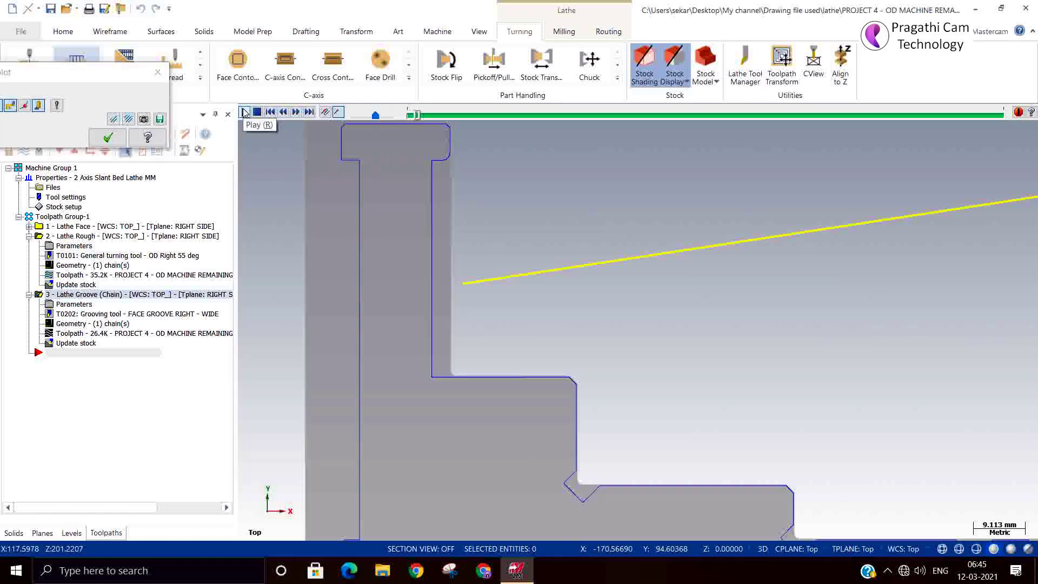
scroll(465, 279, down, 2)
scroll(469, 283, down, 1)
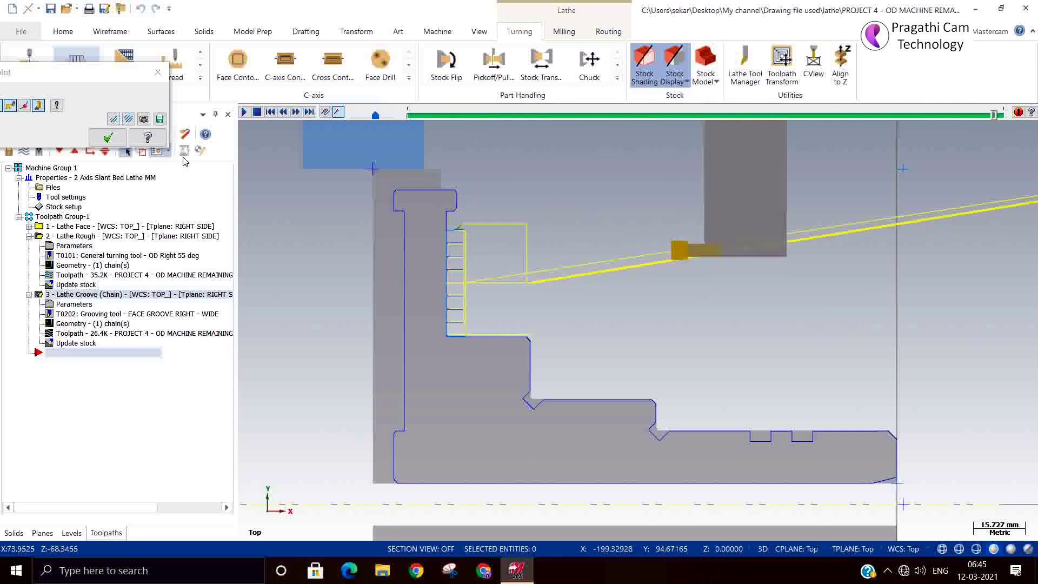
click(107, 137)
Collapse the 2 - Lathe Rough and 3 - Lathe Groove operations in the Toolpaths tree.
scroll(617, 452, up, 2)
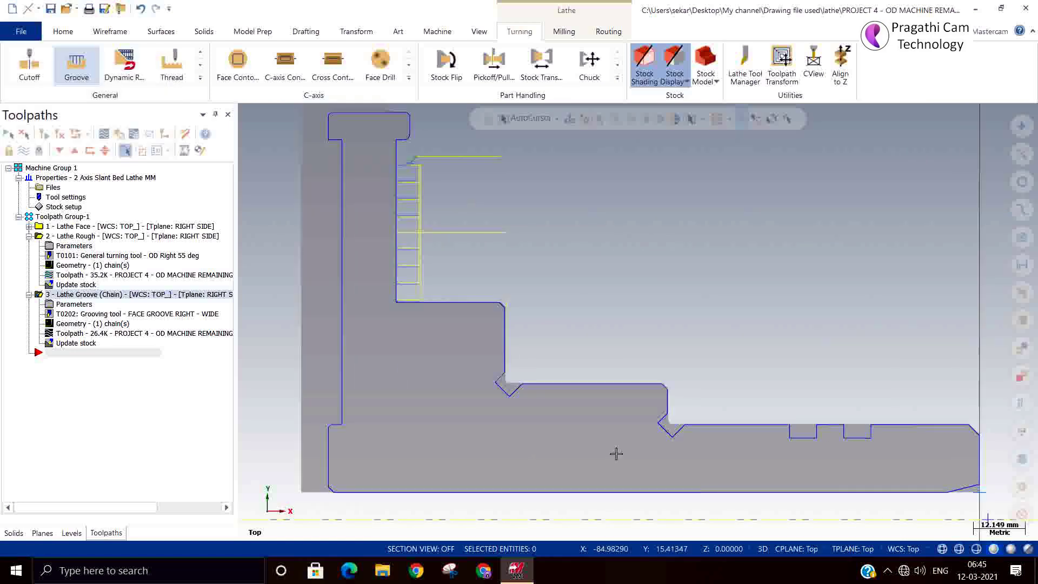
scroll(885, 469, up, 2)
scroll(872, 438, up, 1)
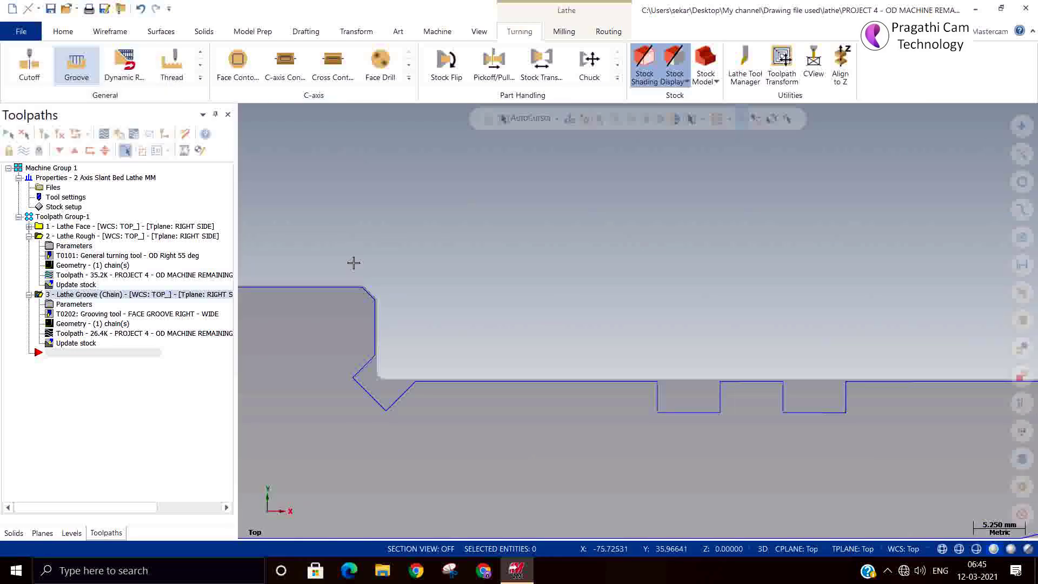
scroll(547, 333, down, 2)
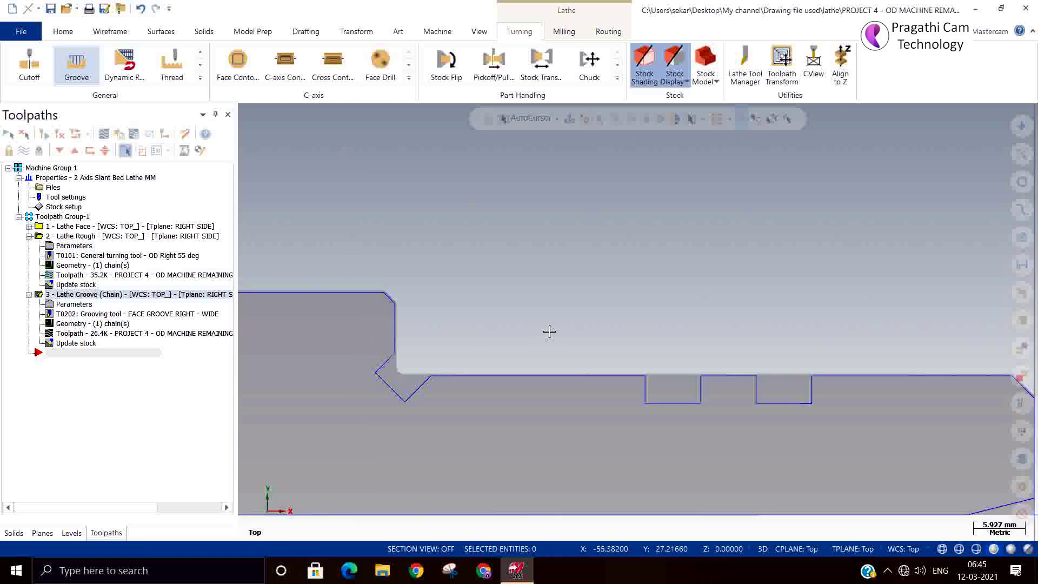
scroll(539, 341, down, 1)
click(28, 236)
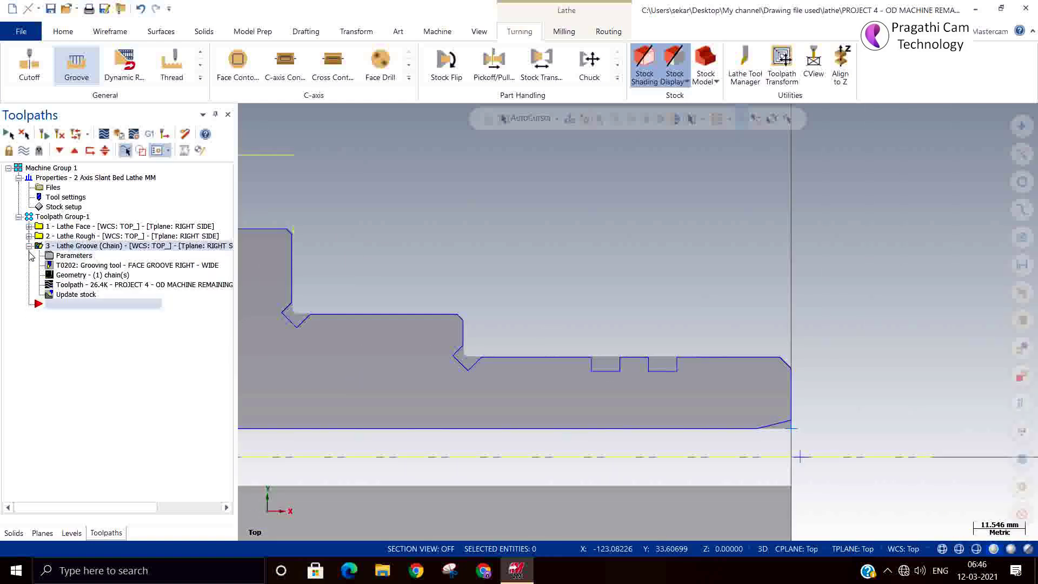
click(29, 245)
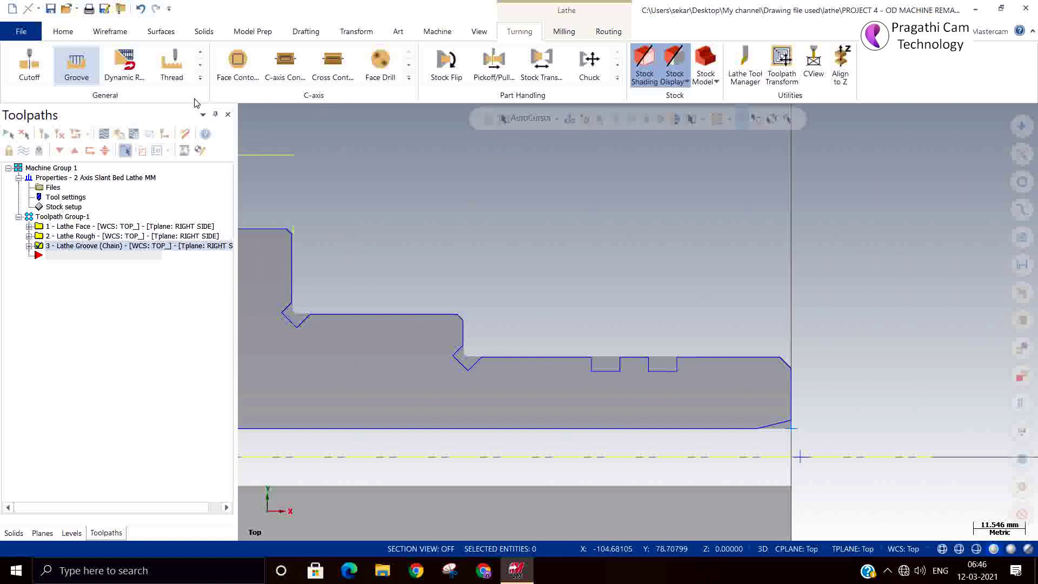
Start a new multiple-chains groove toolpath and chain the right OD groove's walls.
click(79, 65)
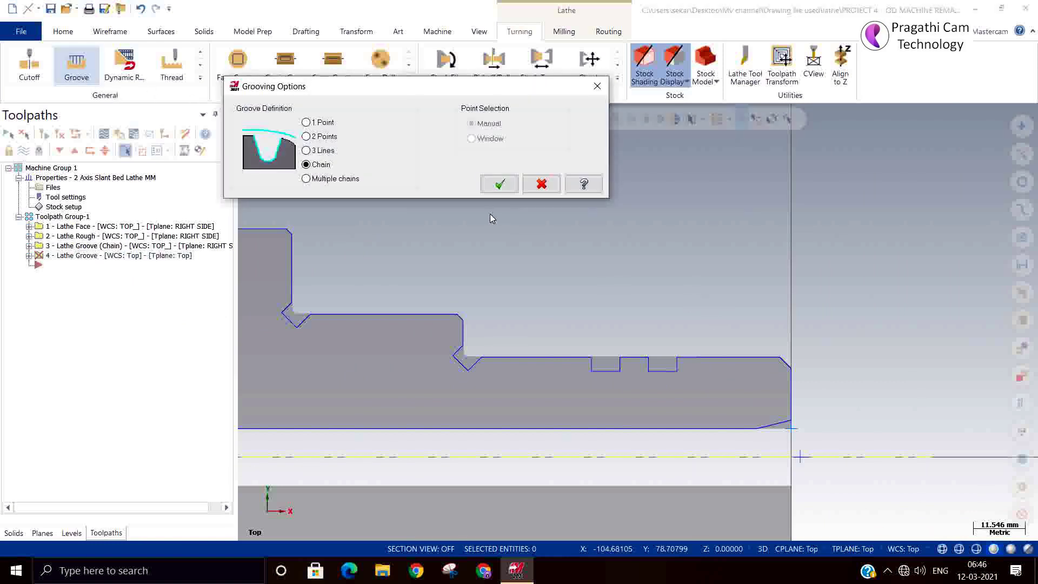
click(306, 179)
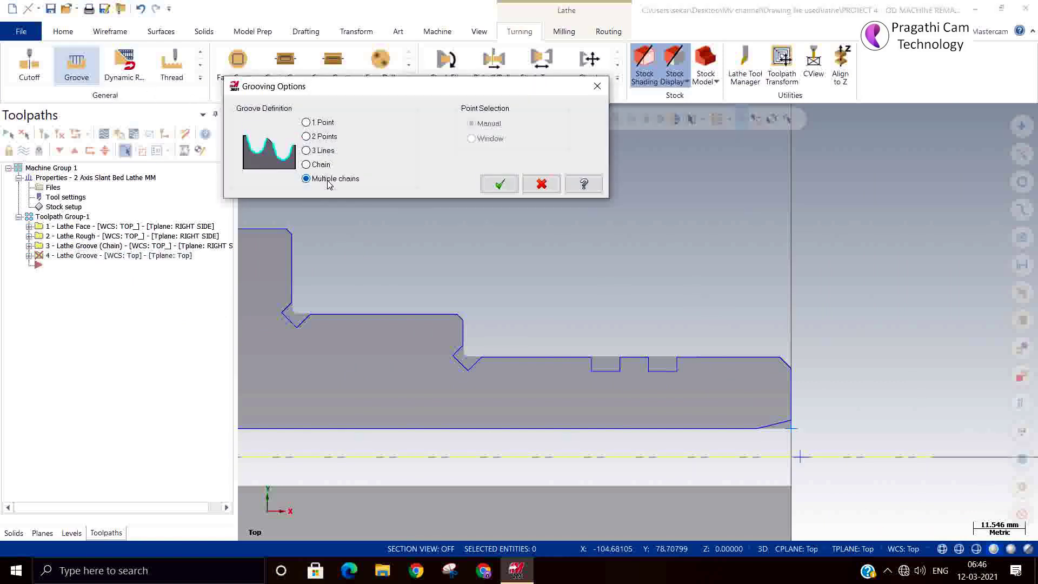
click(500, 184)
scroll(676, 421, up, 3)
scroll(697, 325, up, 5)
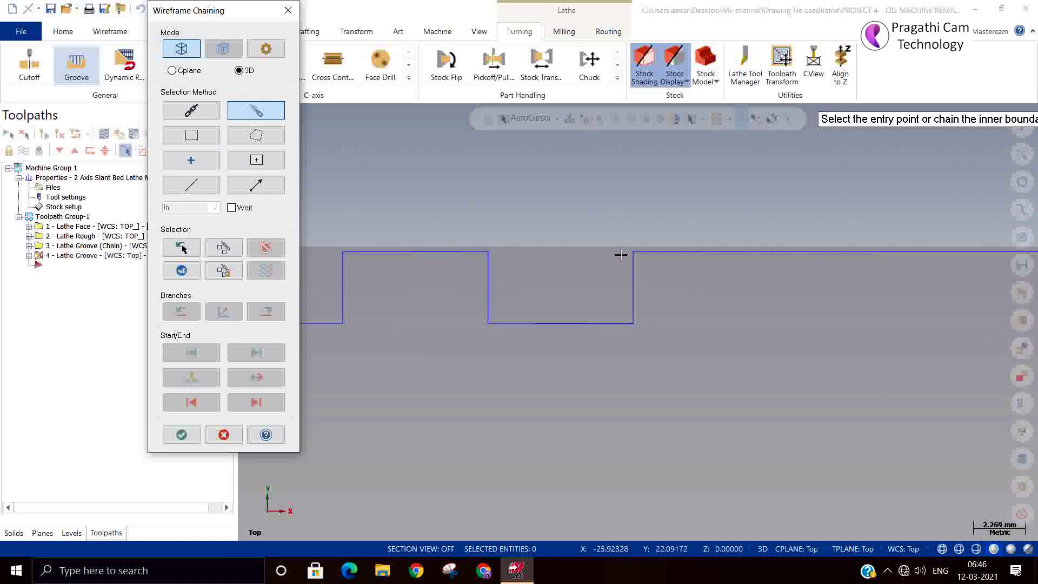
click(630, 276)
click(489, 271)
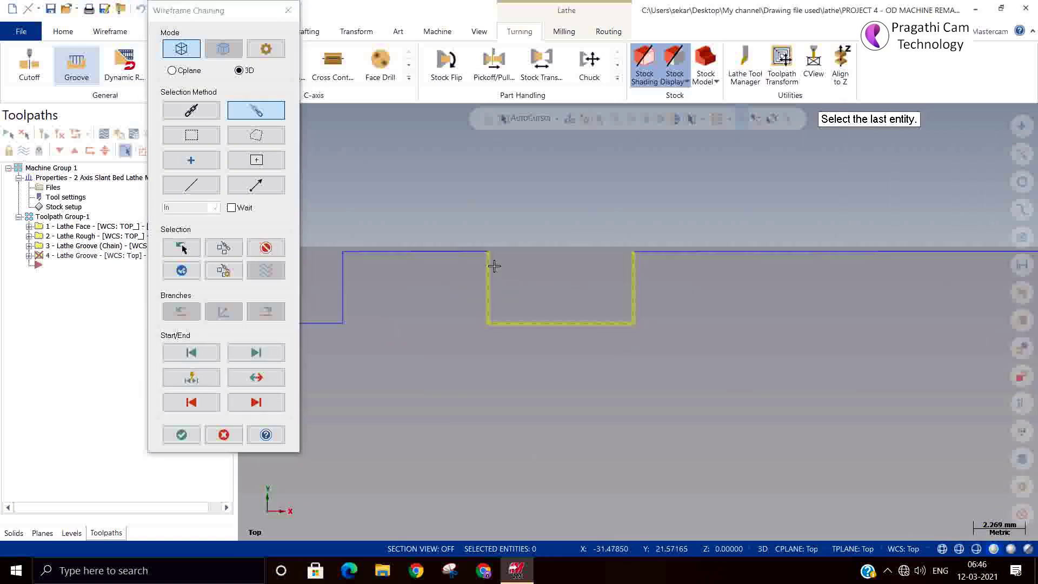
Chain the left OD groove from its right wall to its left wall and accept.
scroll(773, 323, down, 1)
scroll(818, 325, down, 2)
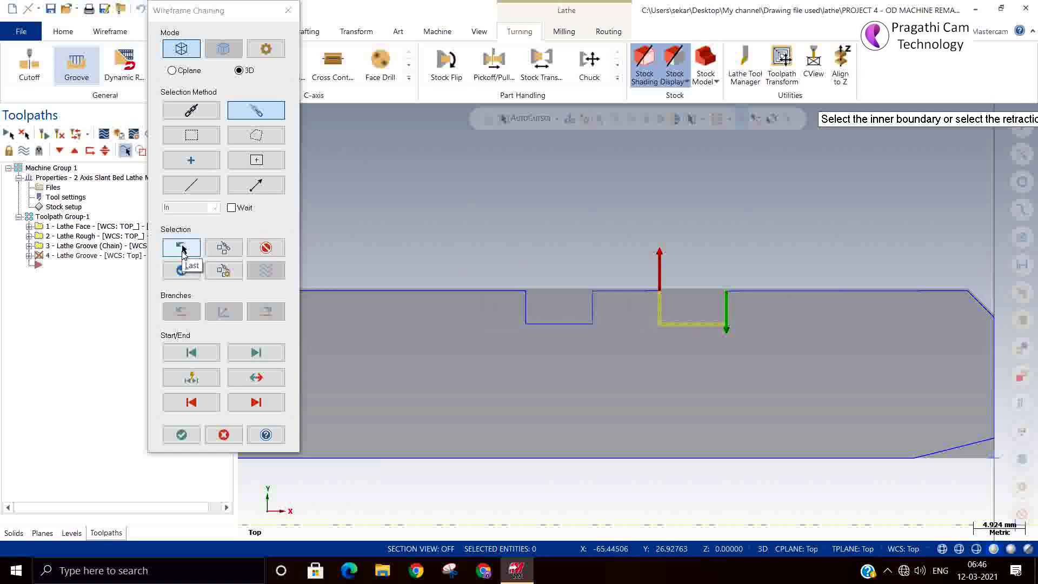
click(182, 271)
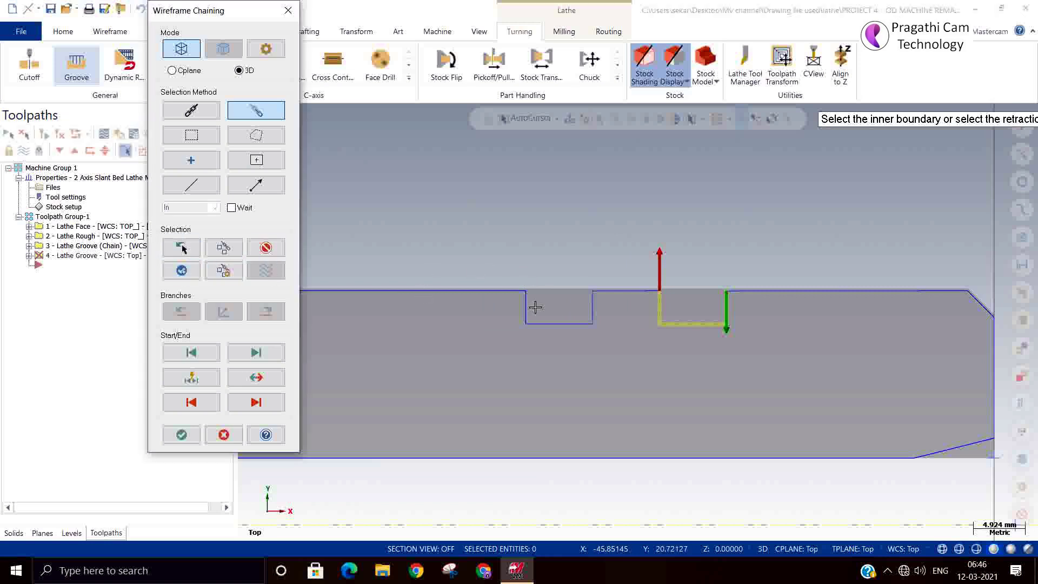
click(591, 304)
click(527, 302)
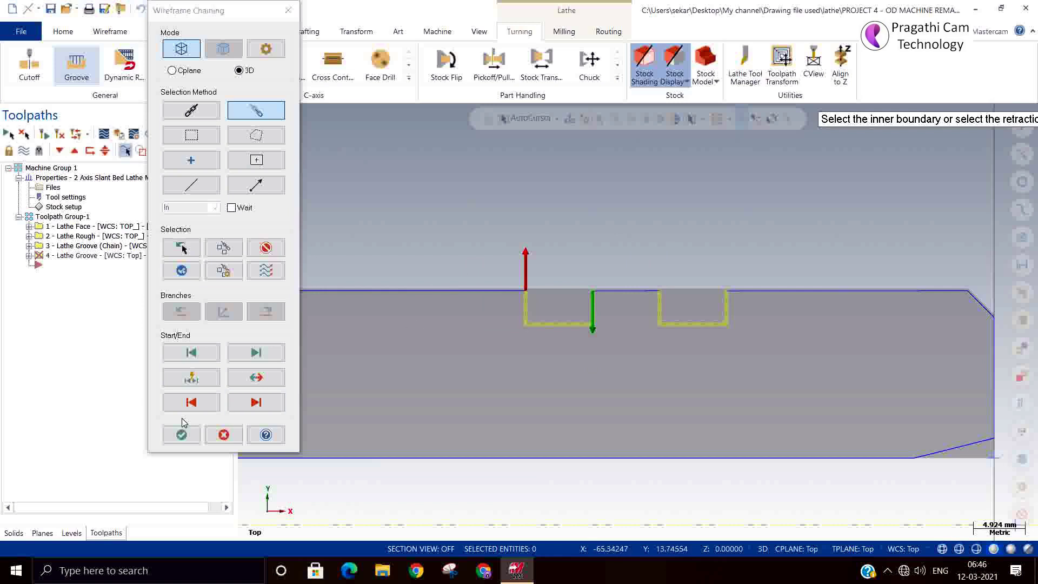
click(182, 436)
click(181, 436)
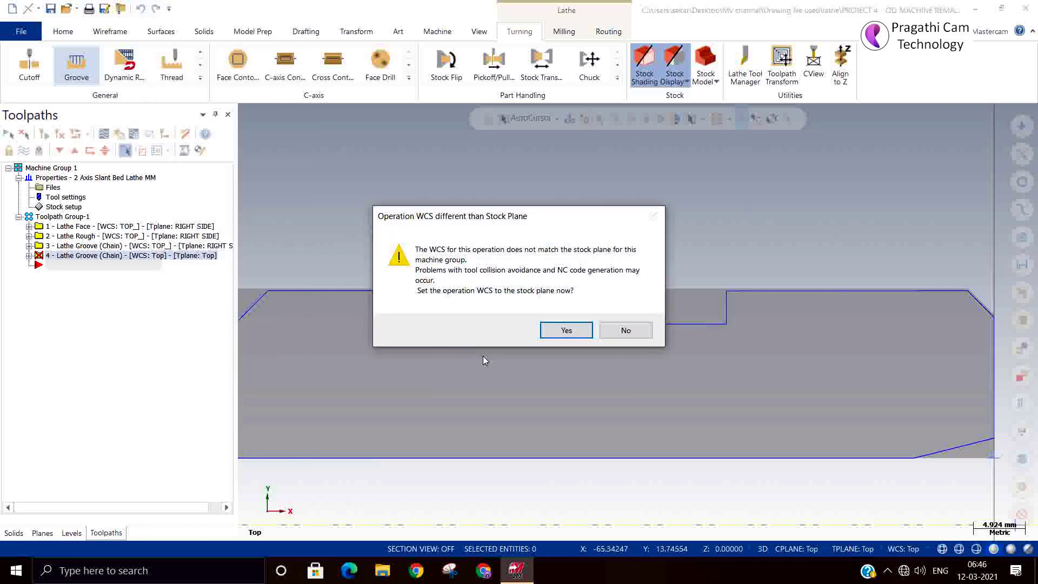
Match the WCS to the stock plane, select tool T0505, and generate the groove toolpath.
click(563, 332)
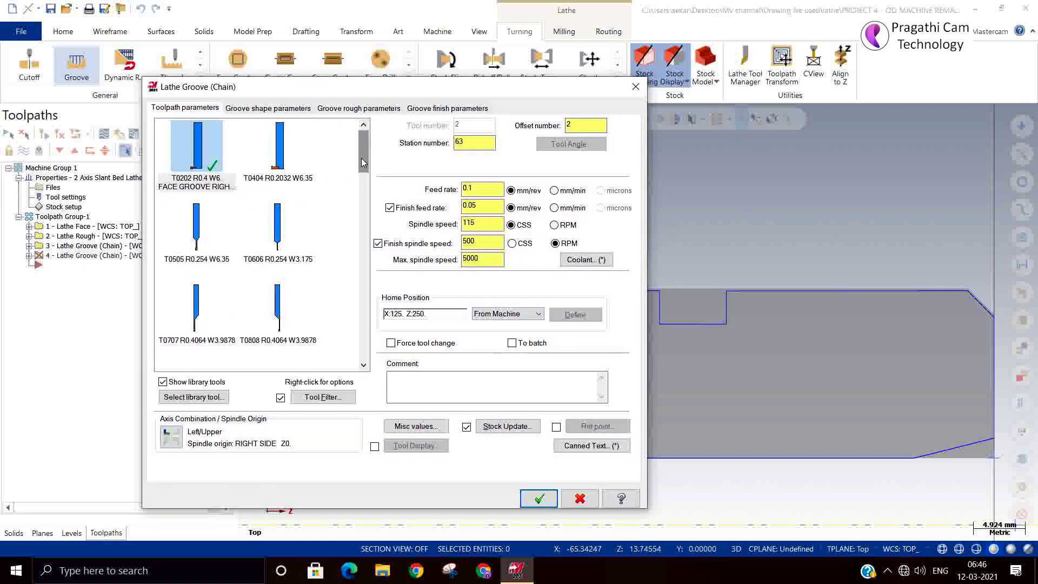
scroll(361, 158, down, 1)
click(197, 159)
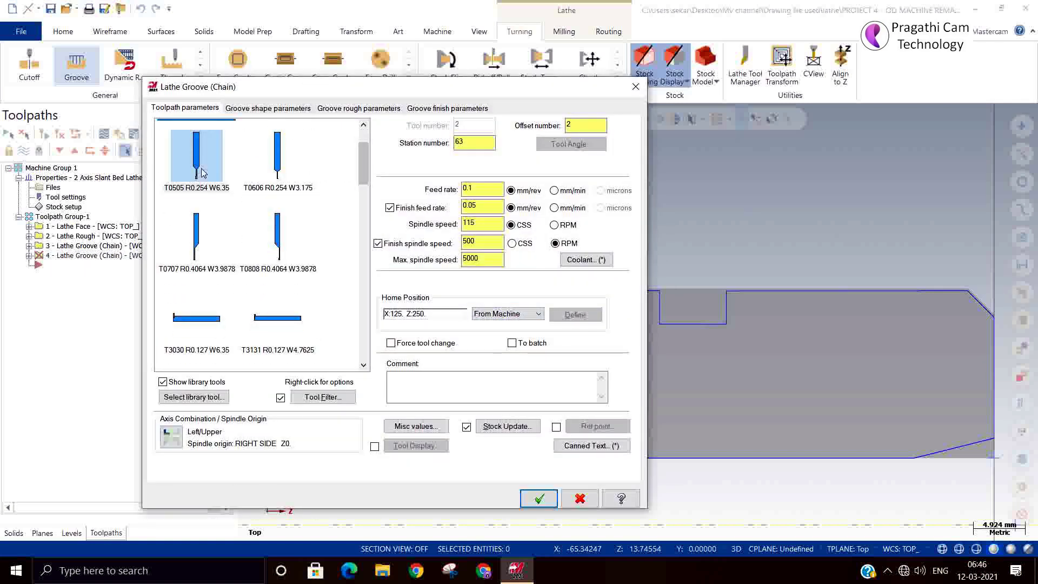
click(265, 114)
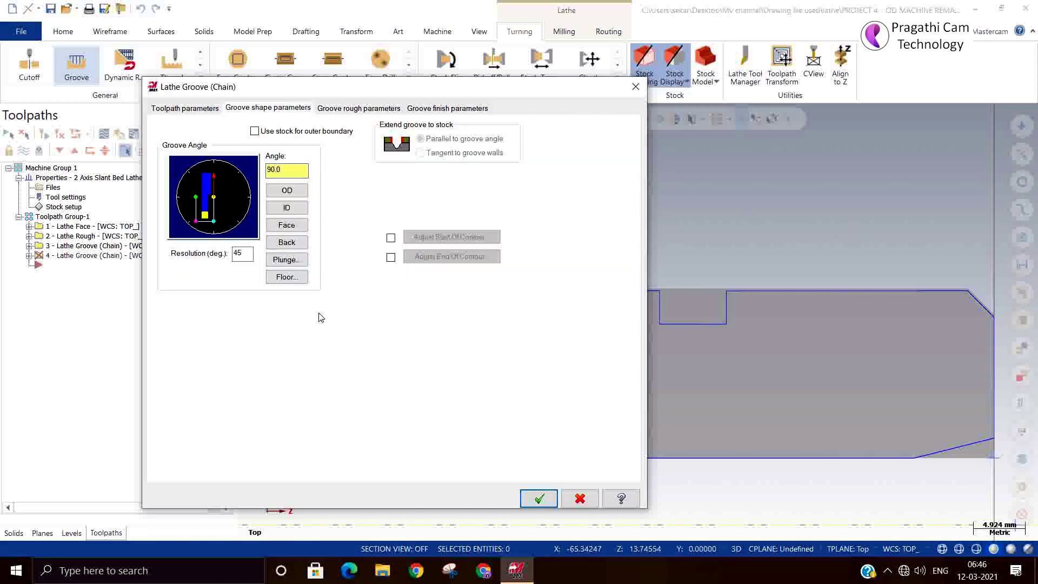
click(539, 498)
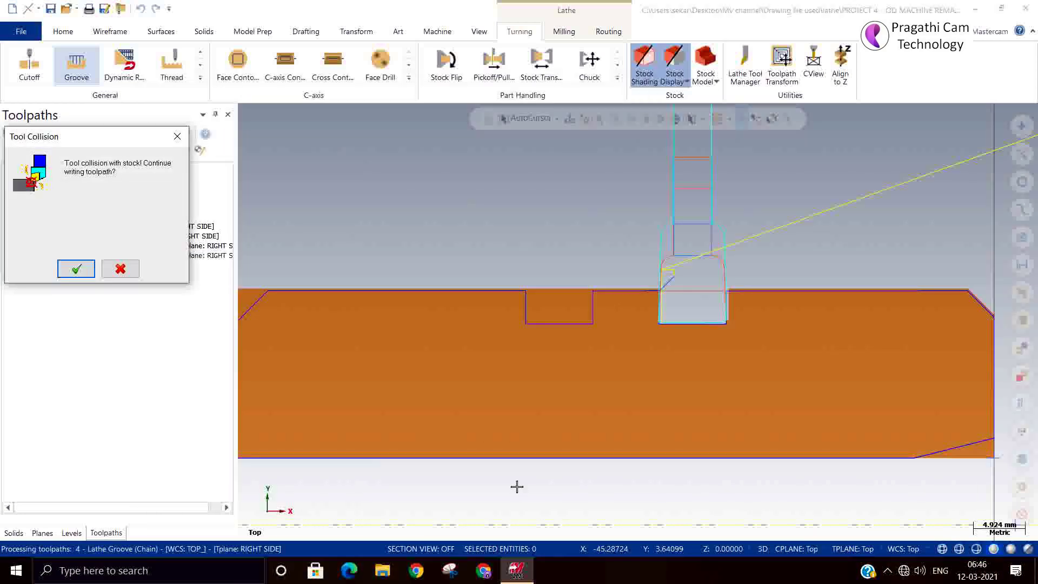
Accept both tool collision prompts, ignore the clearance violation, and expand operation 4.
click(76, 268)
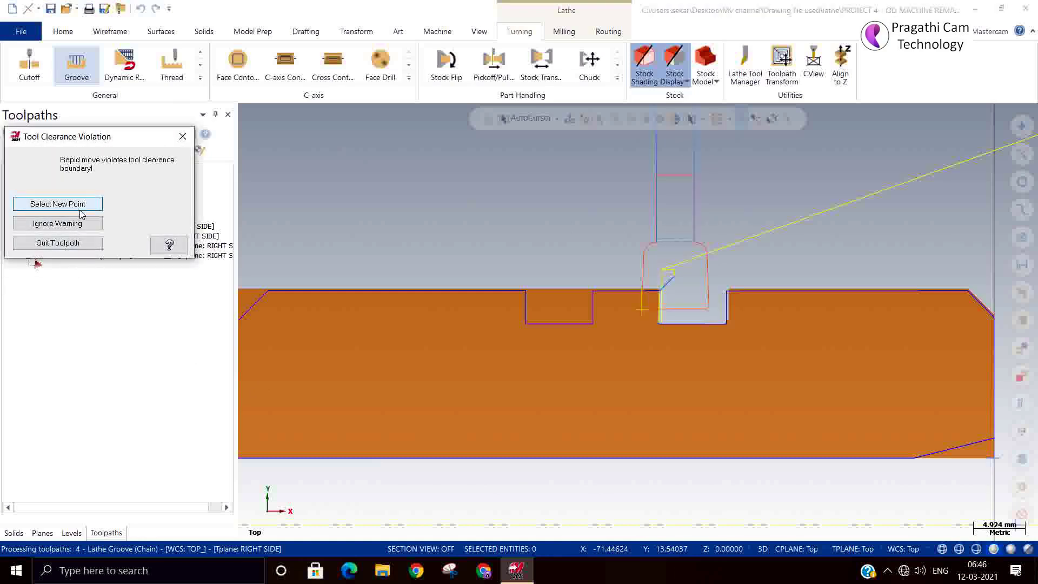
click(65, 226)
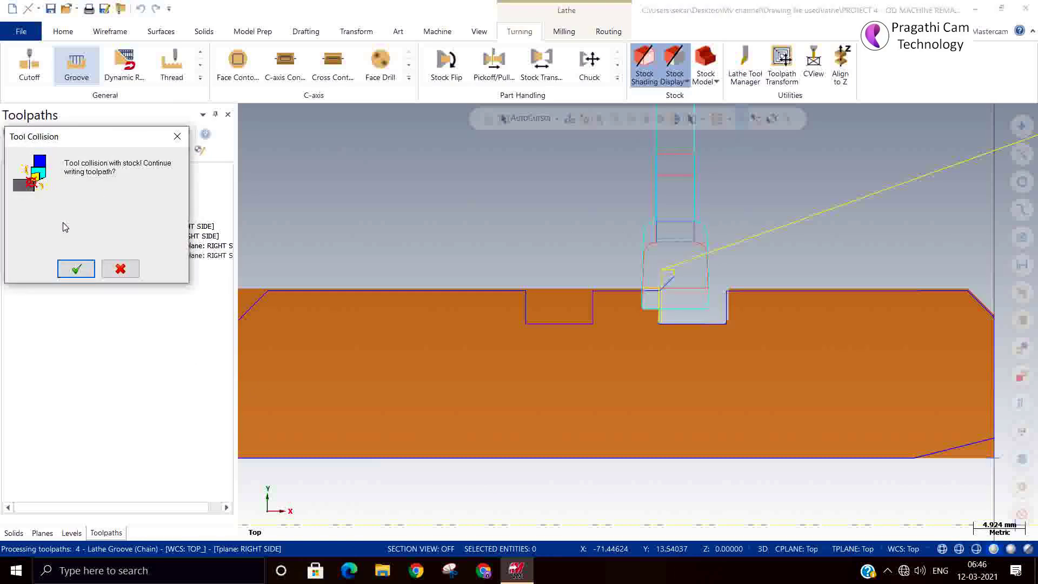
click(75, 268)
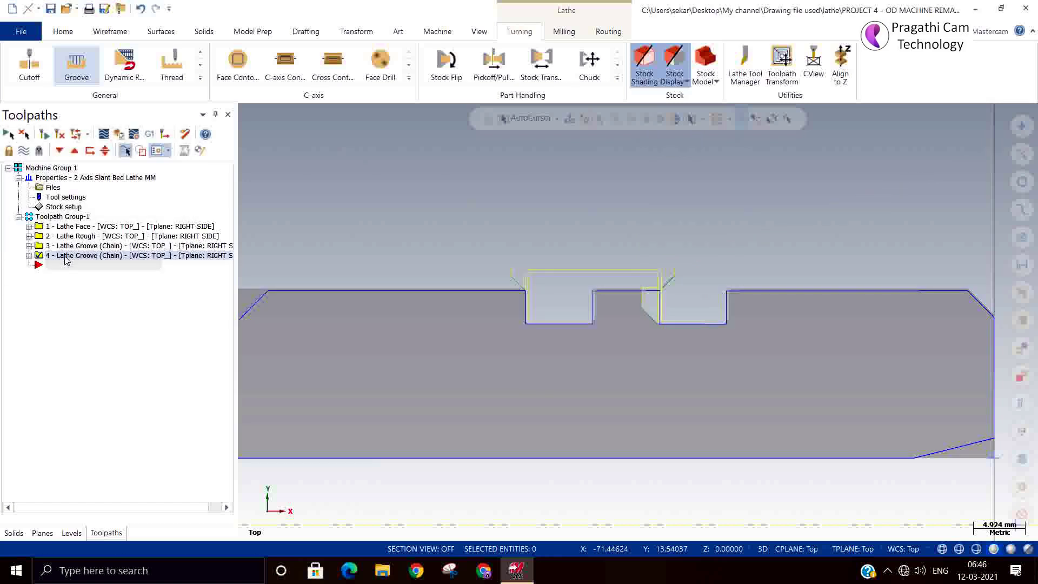
click(29, 256)
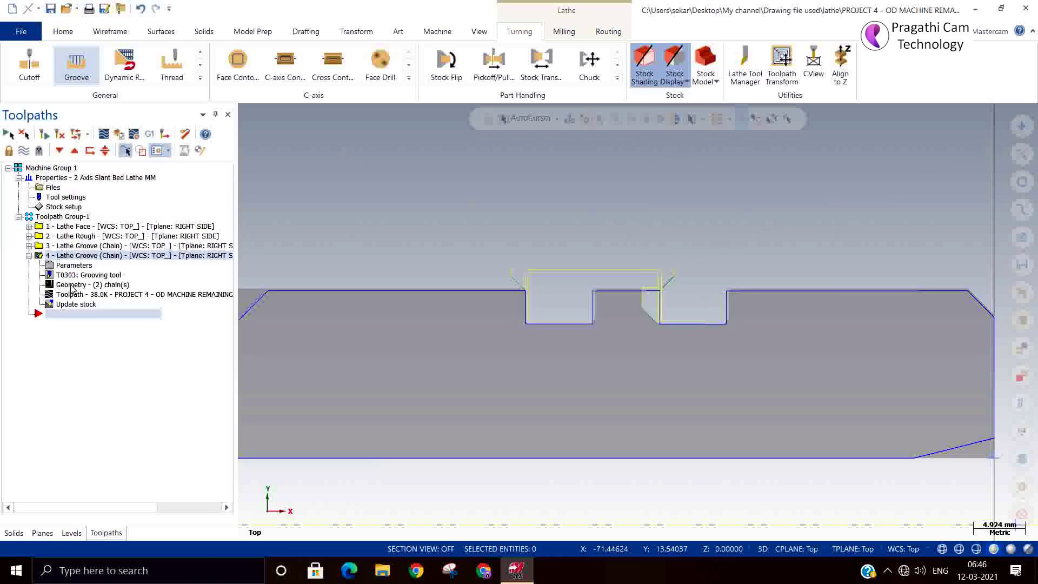
Reopen operation 4's parameters and inspect the T0606 and T0303 tool definitions without changes.
click(60, 266)
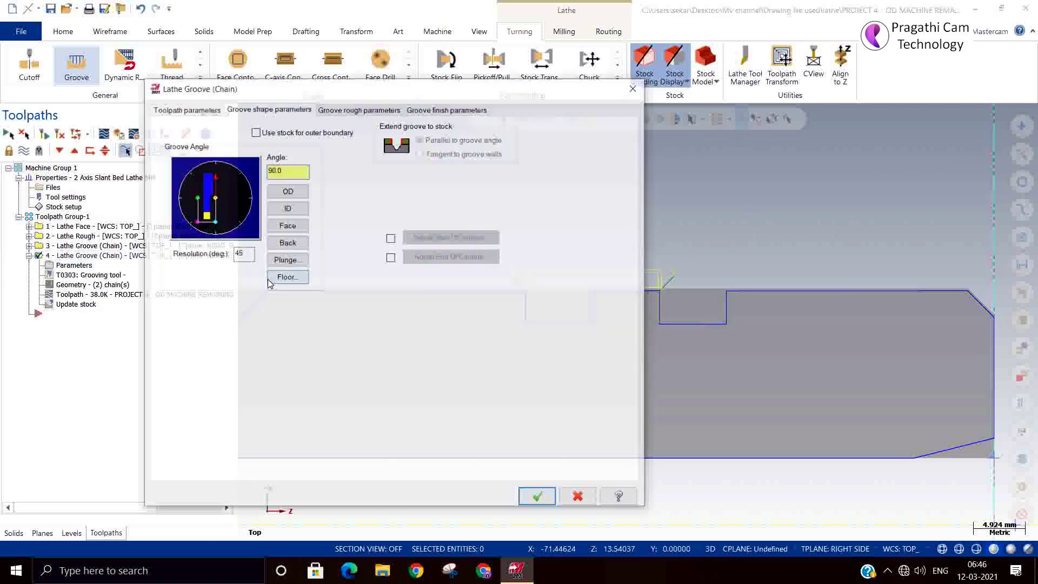
click(203, 109)
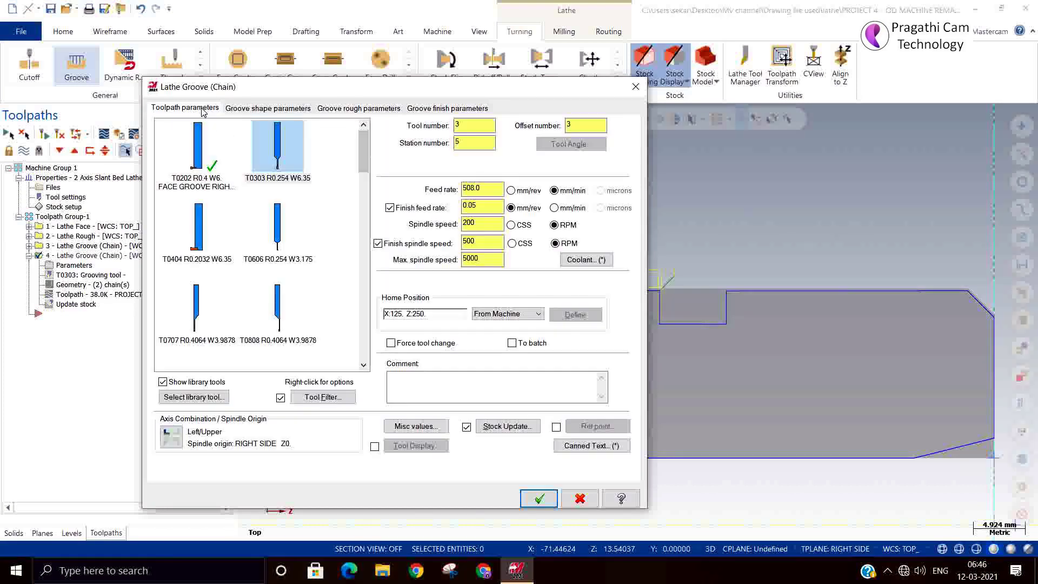
click(280, 231)
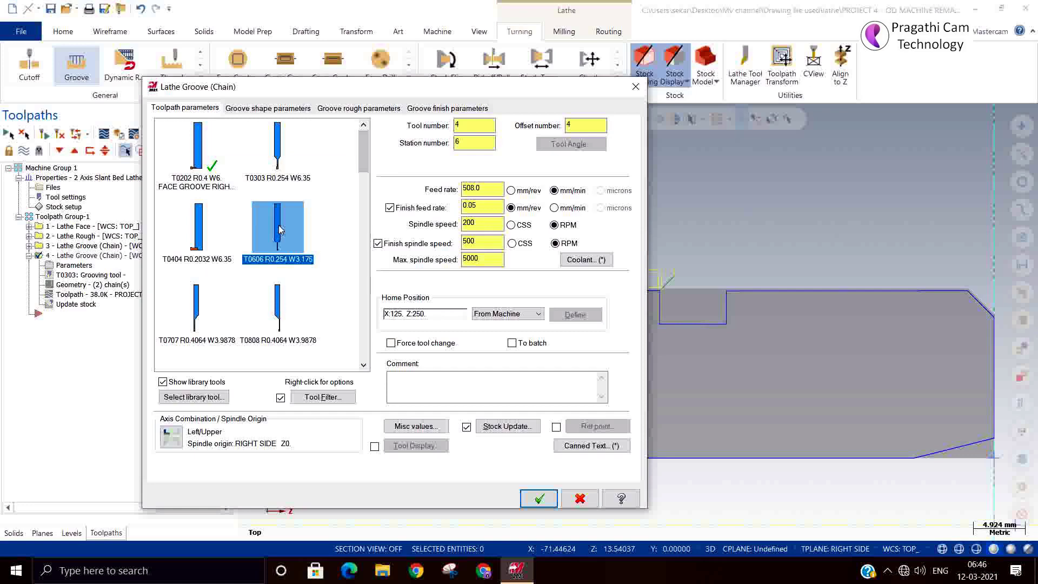
double_click(280, 231)
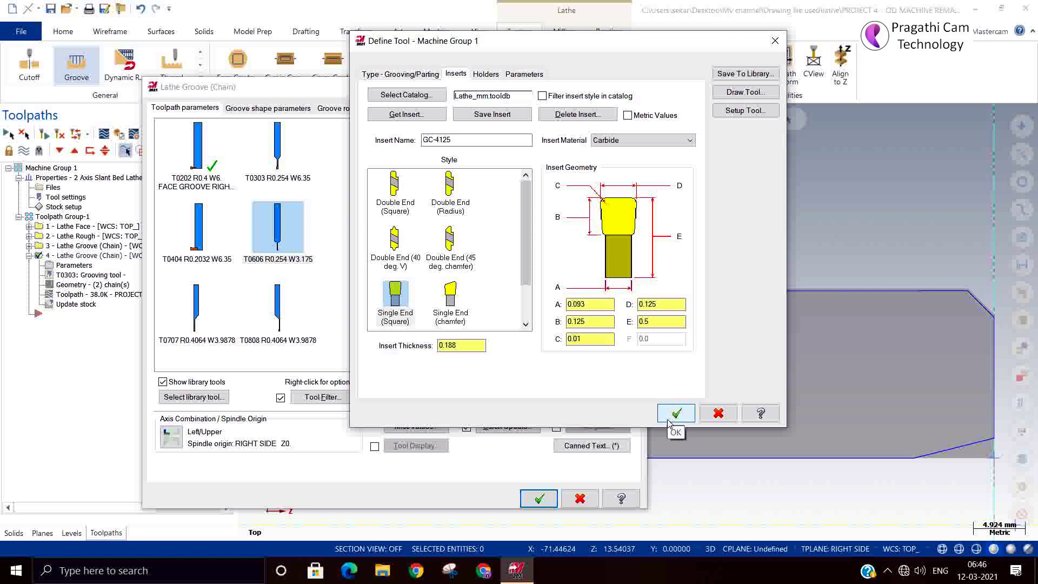
click(718, 413)
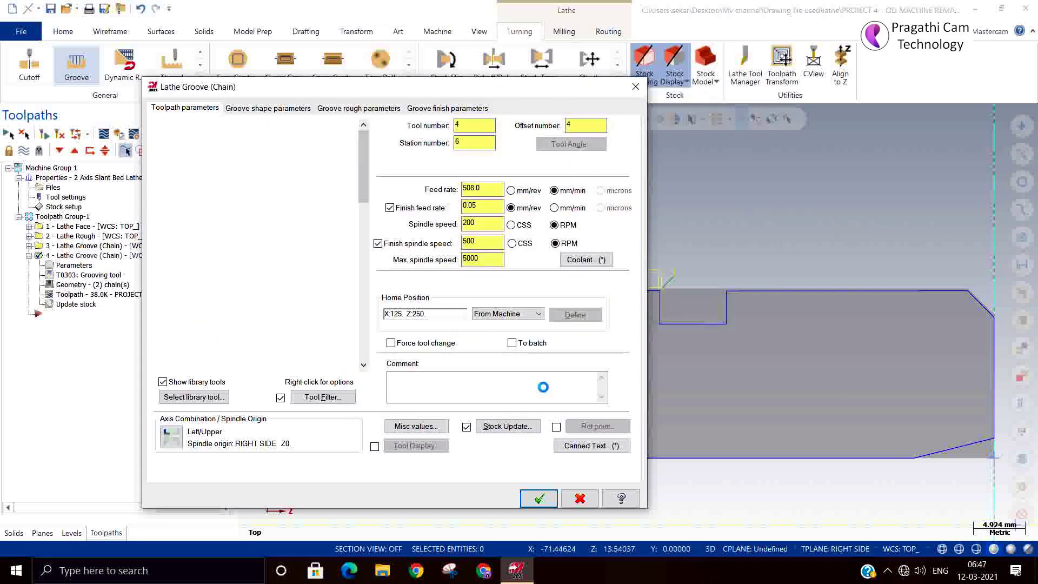
mouse_move(364, 158)
mouse_down()
mouse_move(362, 190)
mouse_move(363, 150)
mouse_up()
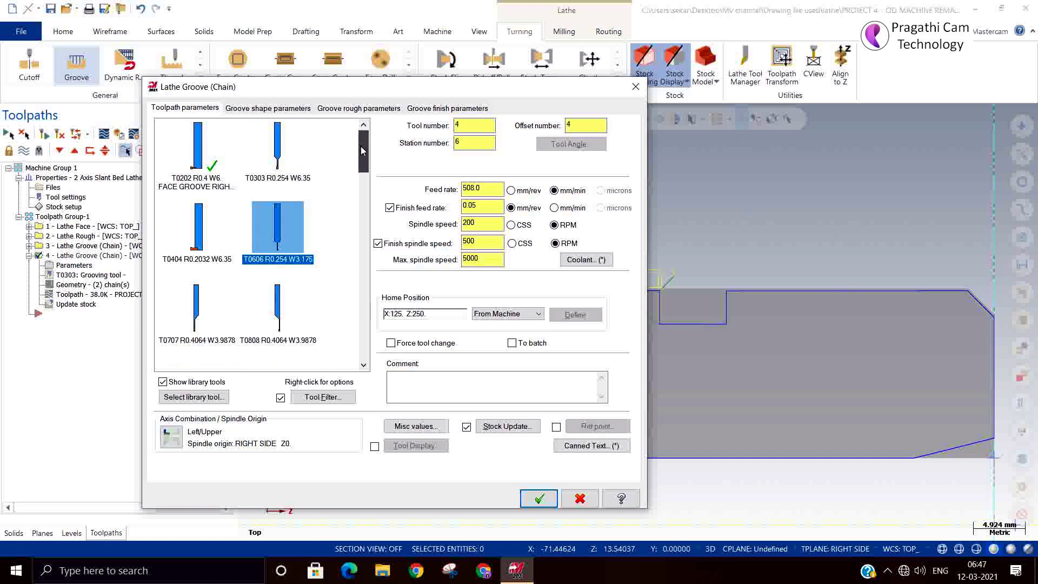
double_click(287, 147)
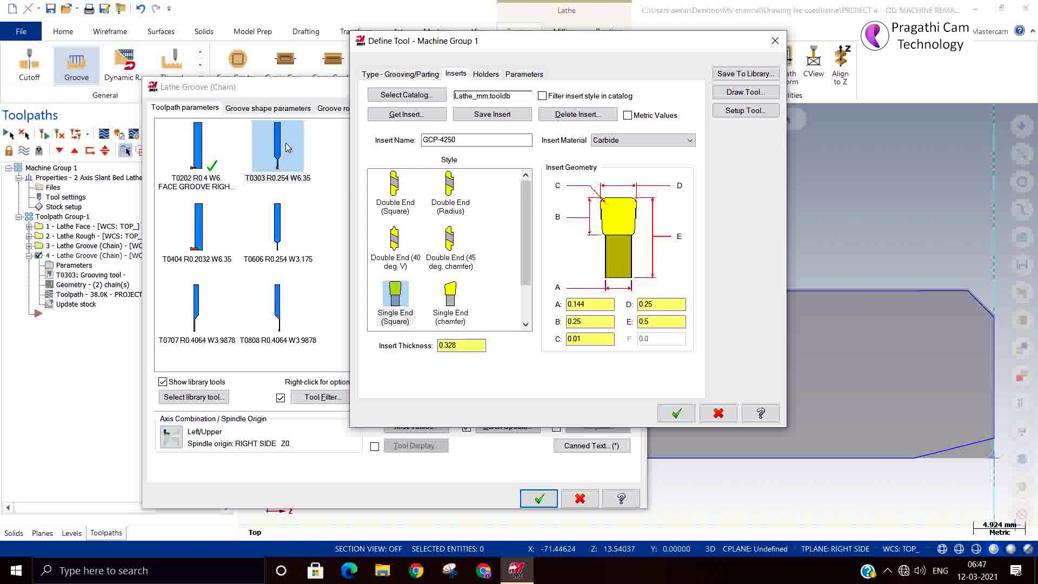
click(676, 413)
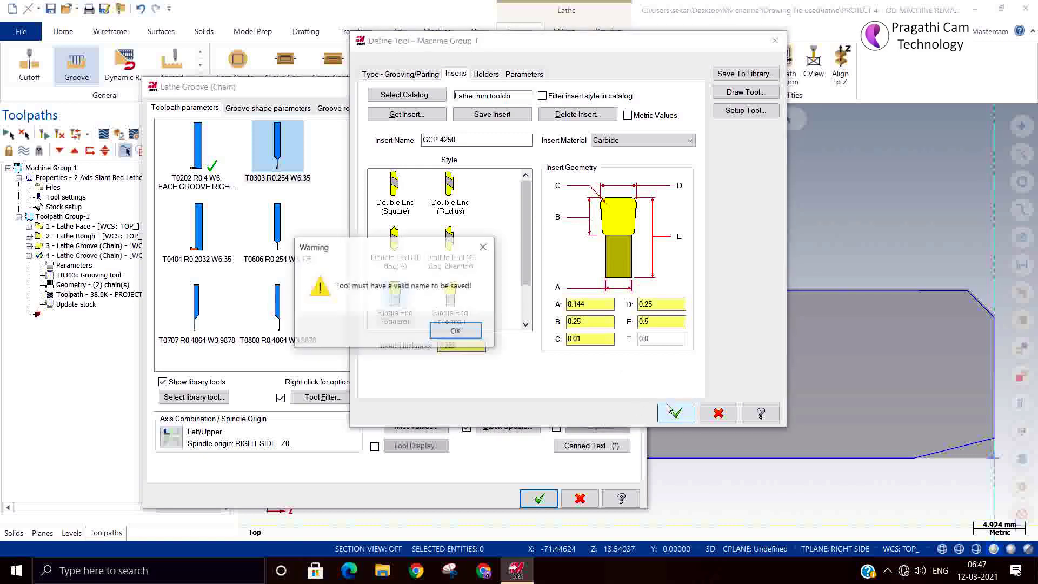
click(457, 332)
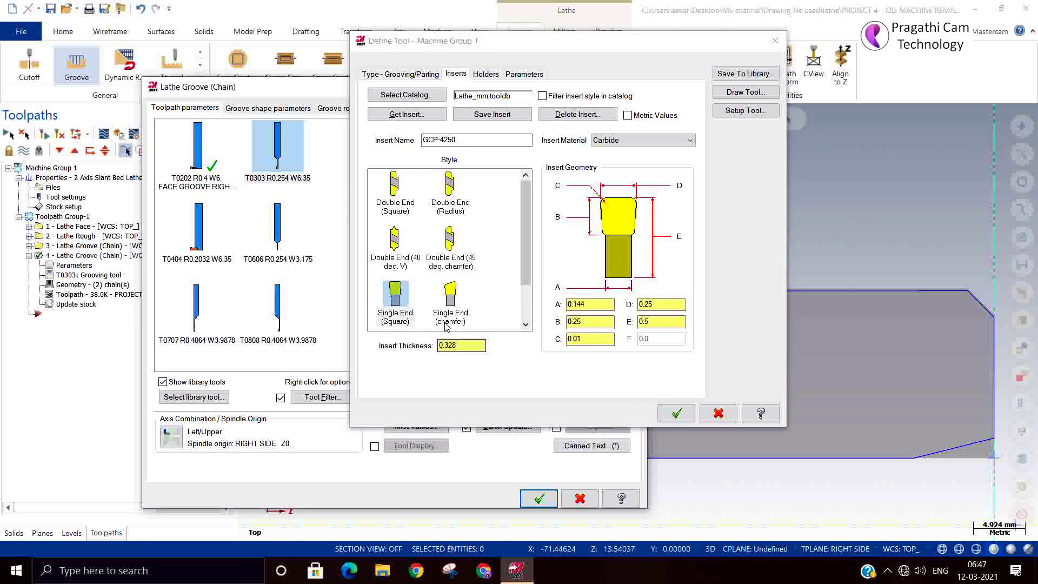
click(772, 38)
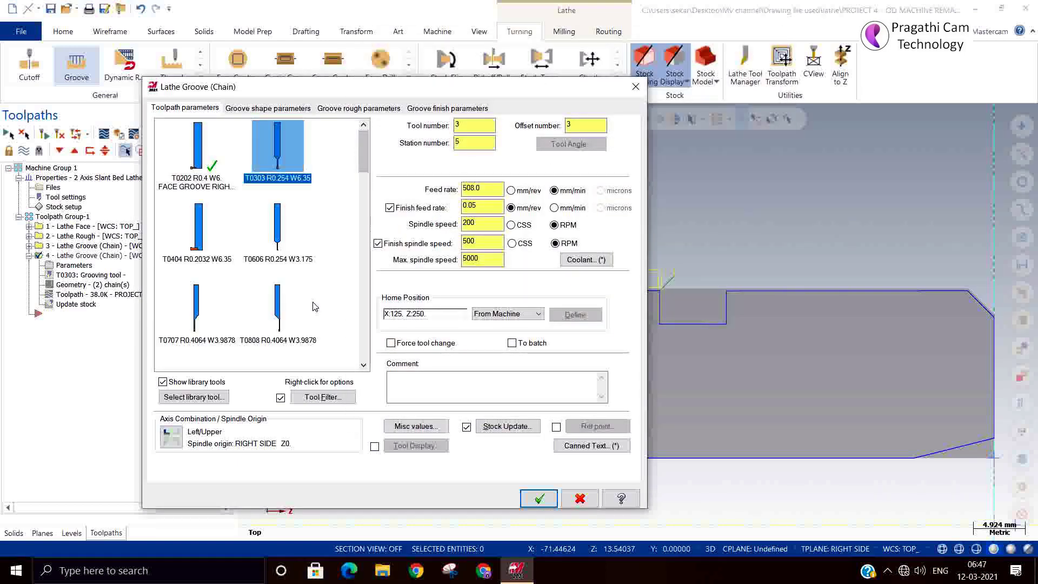
Select the T4141 OD GROOVE CENTER - NARROW tool, accept its definition, and apply it.
scroll(354, 184, down, 10)
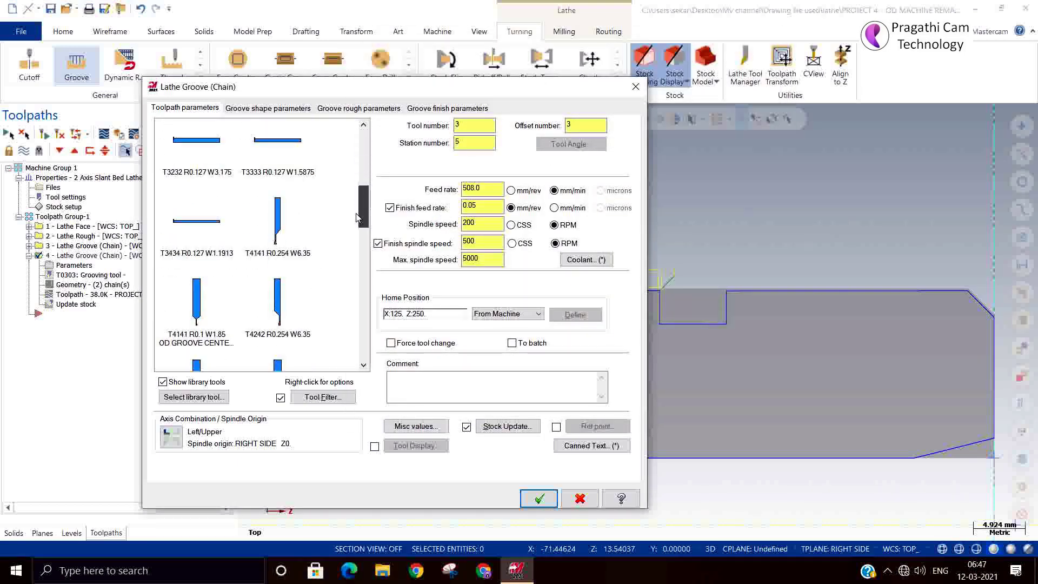
scroll(356, 220, down, 1)
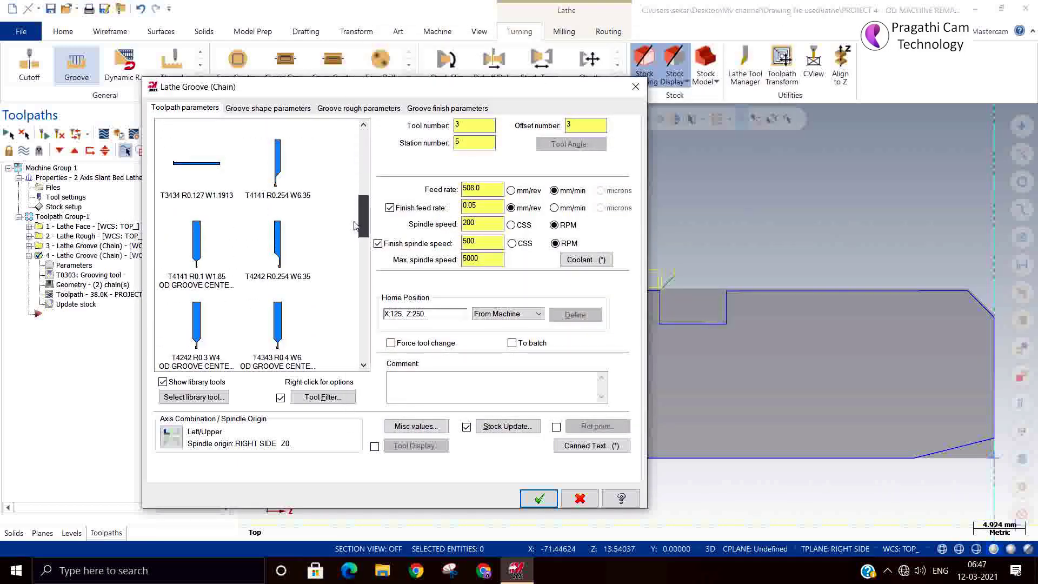
click(201, 255)
double_click(200, 254)
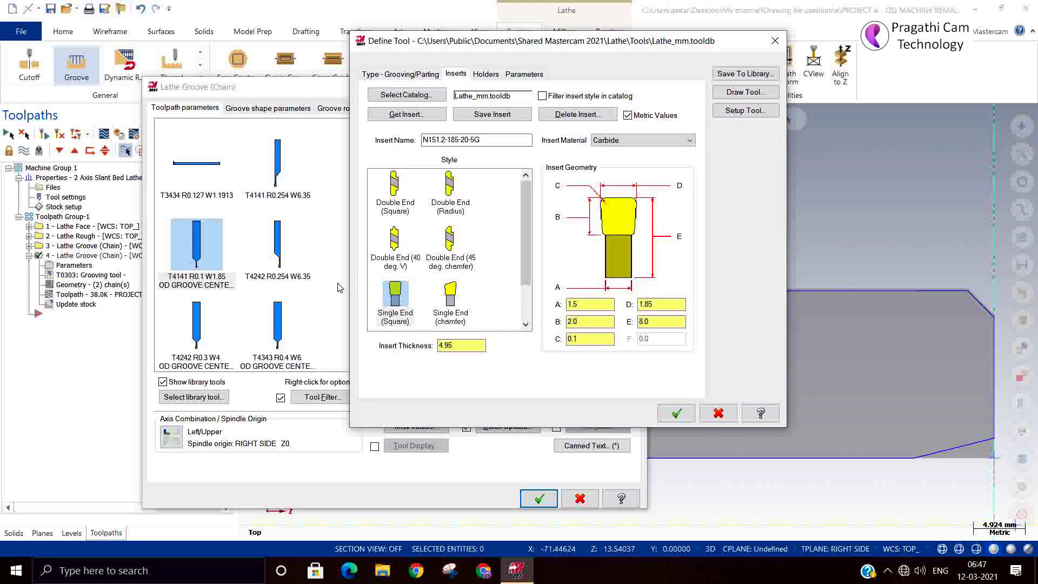
click(676, 413)
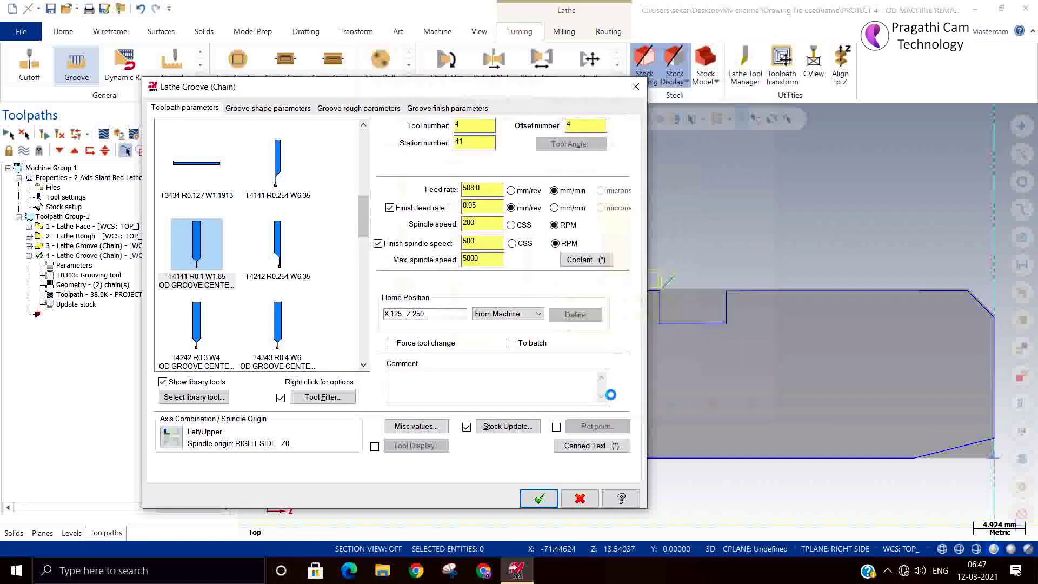
click(269, 106)
click(539, 498)
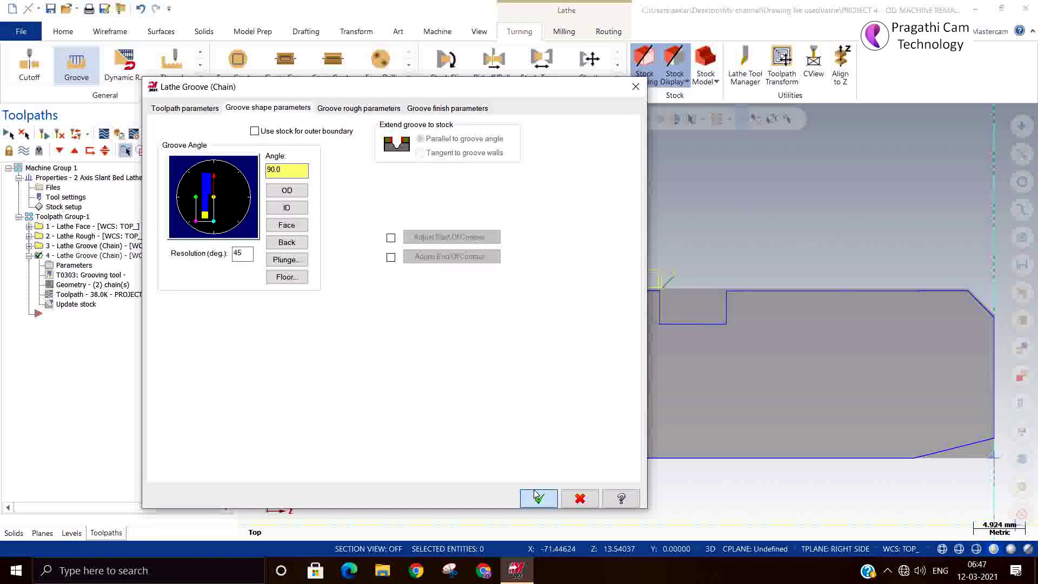
Regenerate groove toolpath 4, collapse it, and bring up the Lathe toolpaths menu.
click(60, 134)
scroll(780, 370, down, 5)
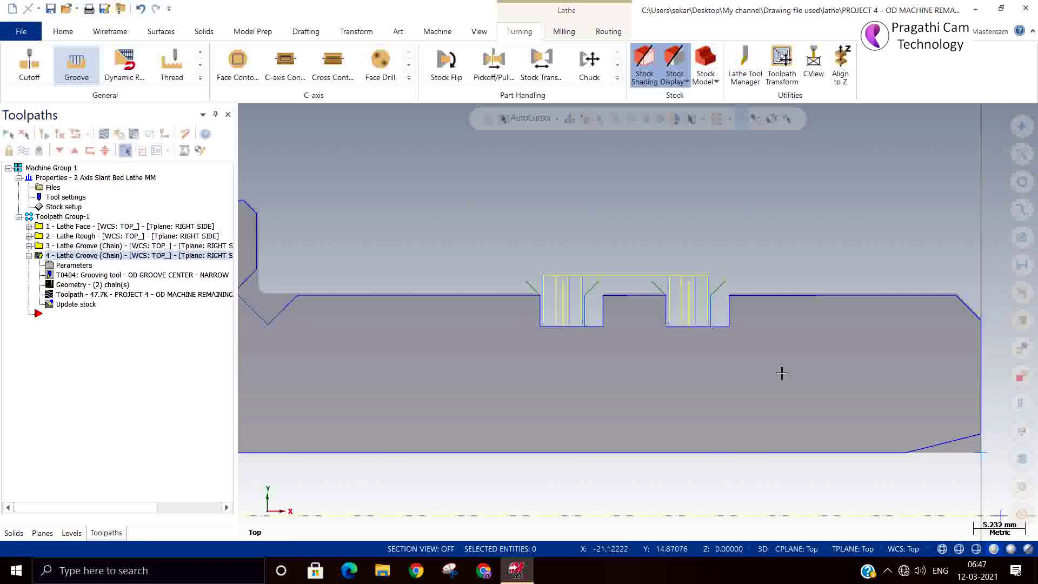
scroll(644, 373, up, 3)
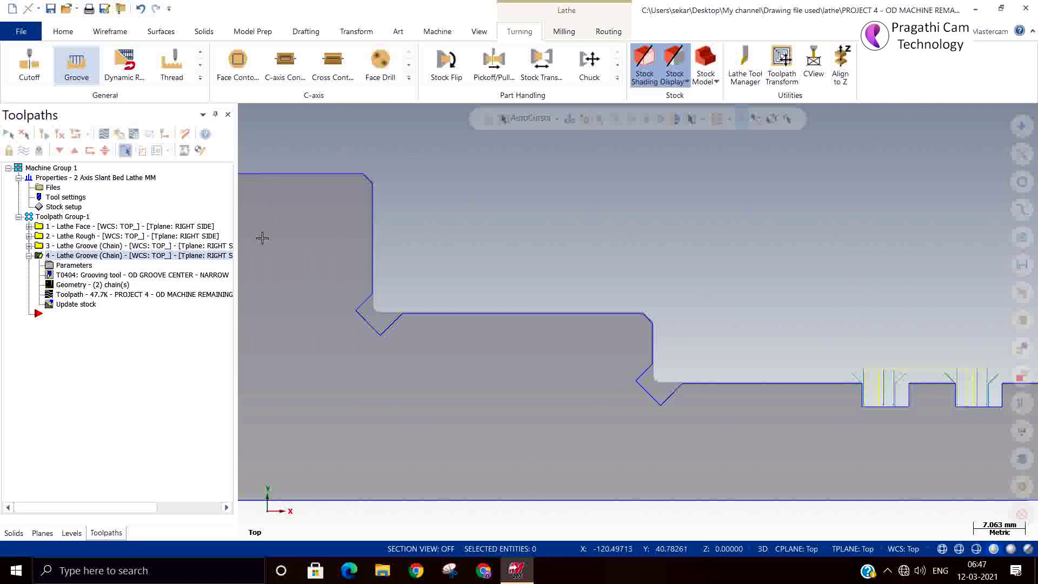
click(28, 256)
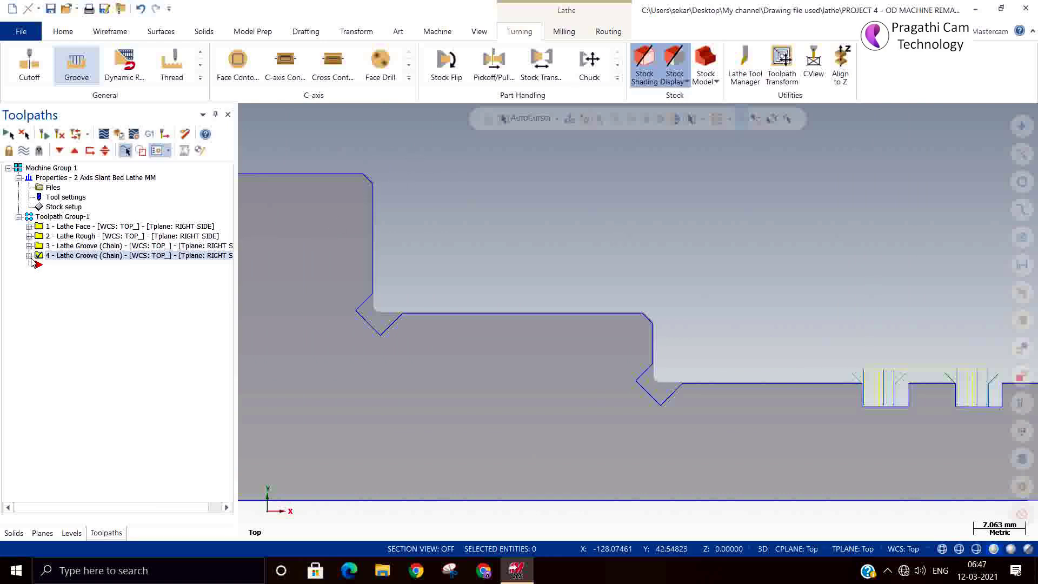
right_click(81, 303)
mouse_move(121, 211)
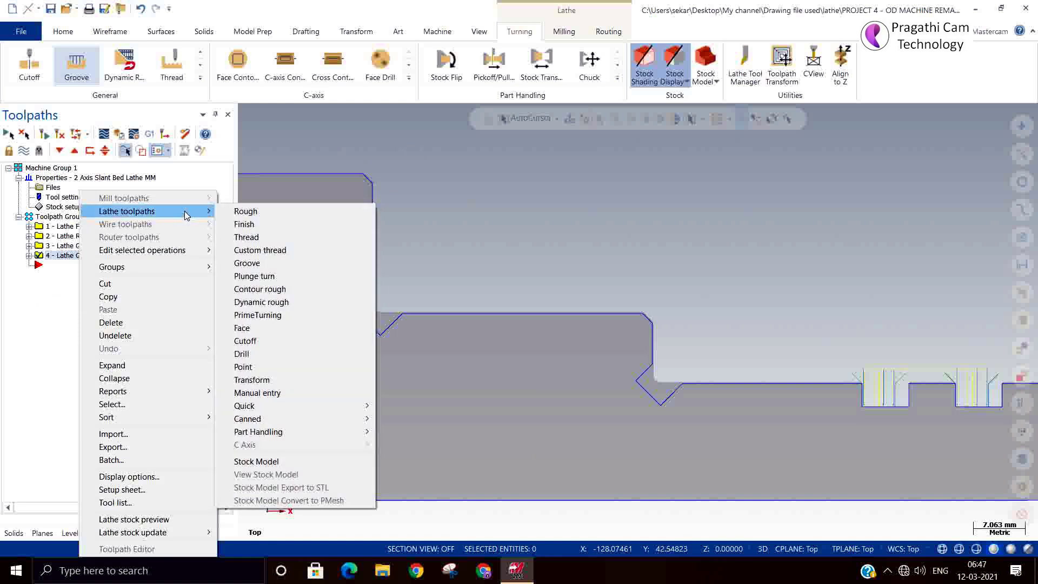
Add a chain-defined Groove operation and chain the right 45° groove's chamfer and diagonal lines.
click(247, 263)
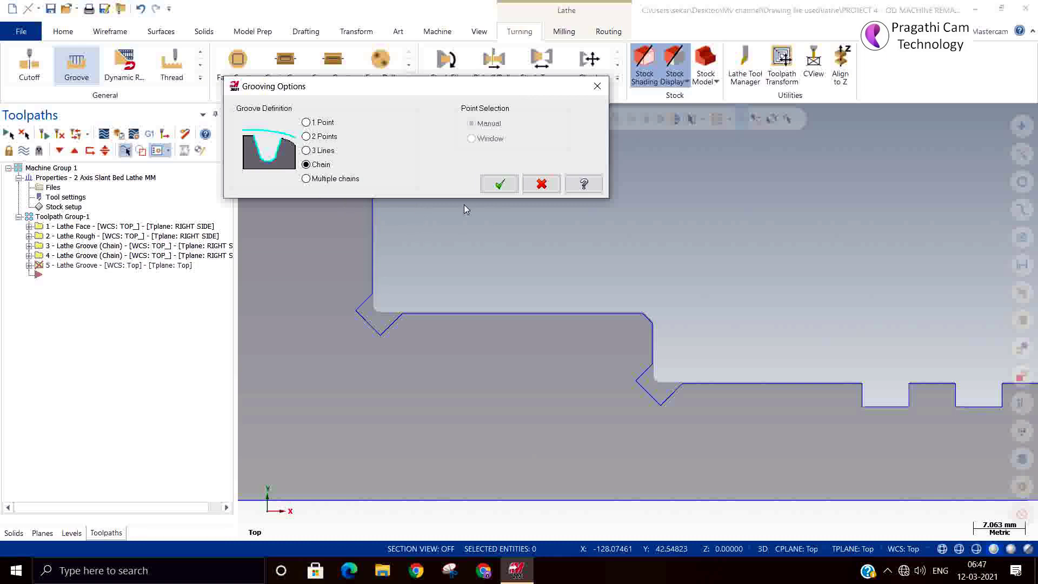
click(500, 184)
scroll(676, 379, up, 5)
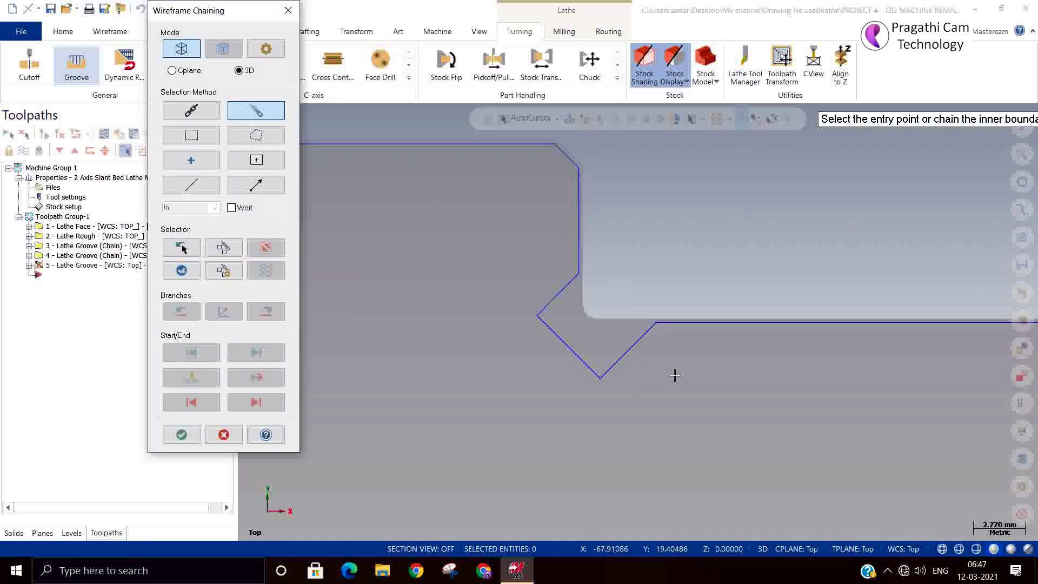
scroll(674, 368, up, 4)
click(632, 287)
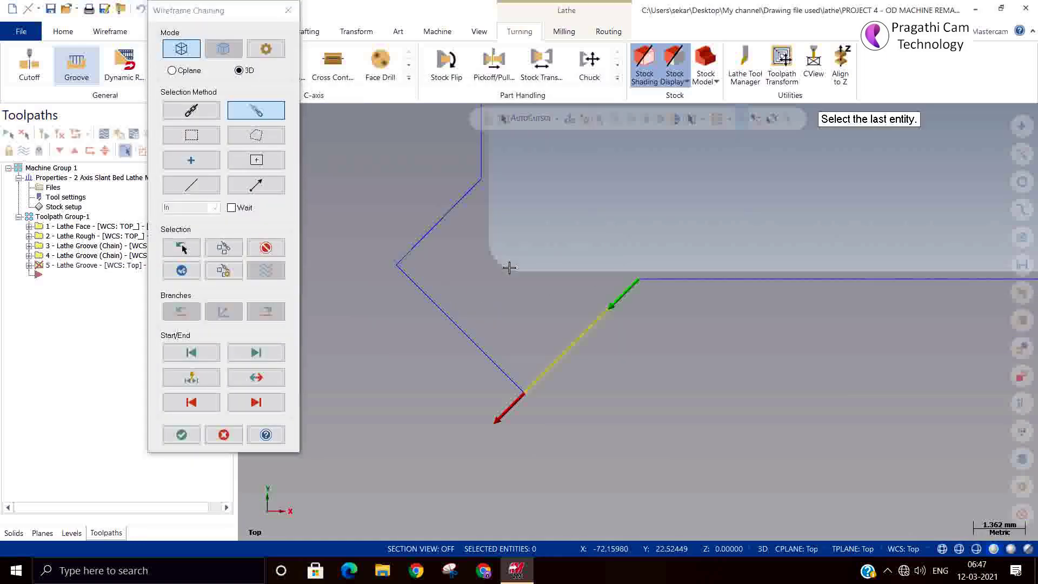
click(465, 195)
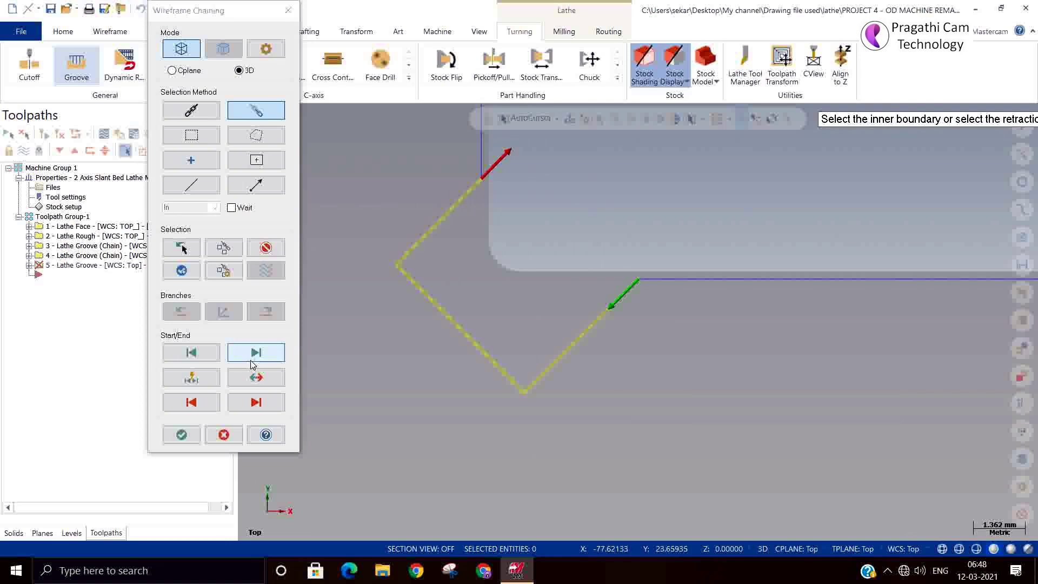
Chain the left angled groove's two lines and finish the chaining.
scroll(920, 327, down, 3)
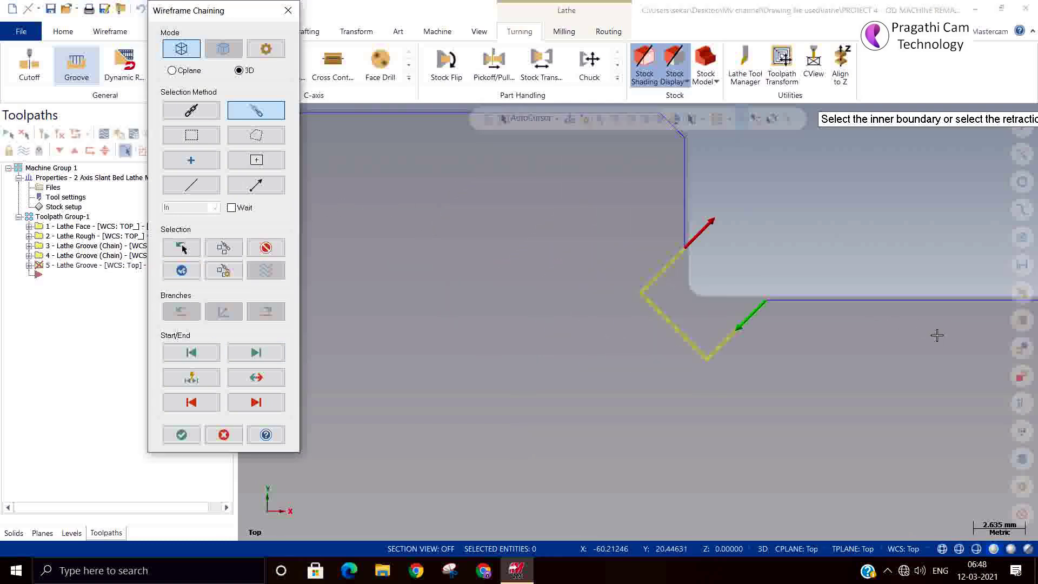
scroll(937, 336, down, 3)
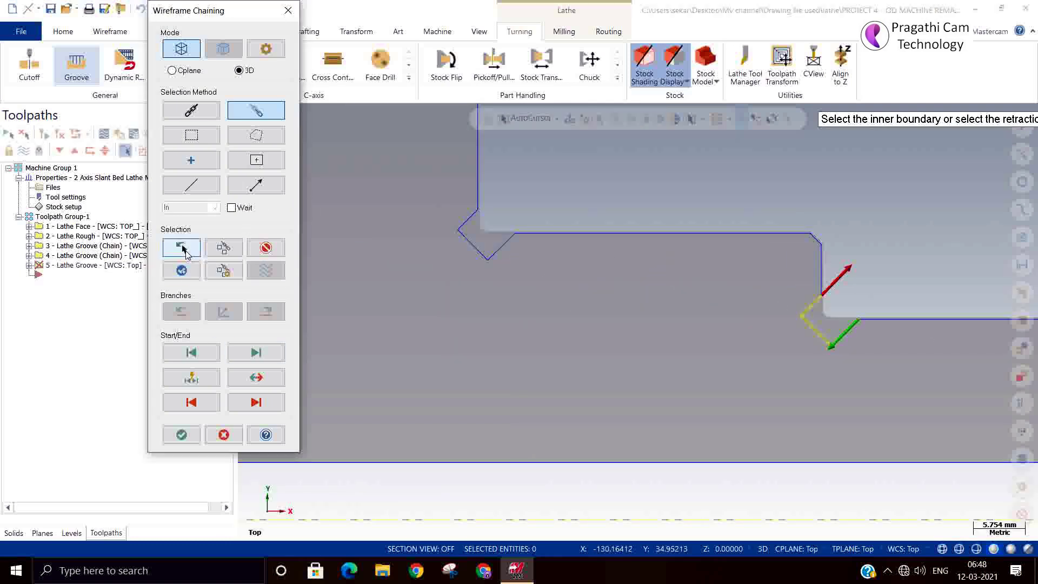
click(510, 240)
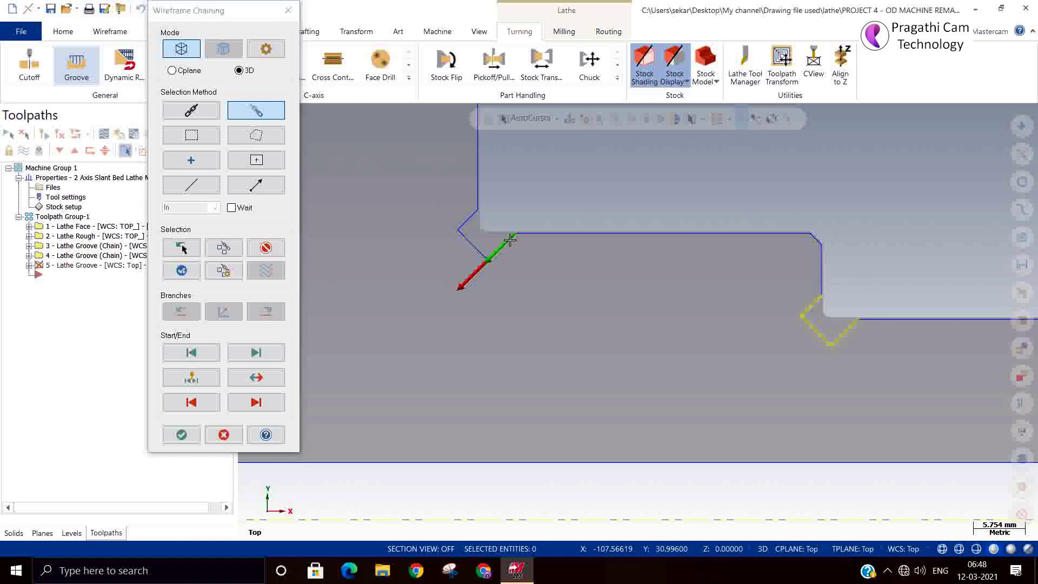
click(465, 220)
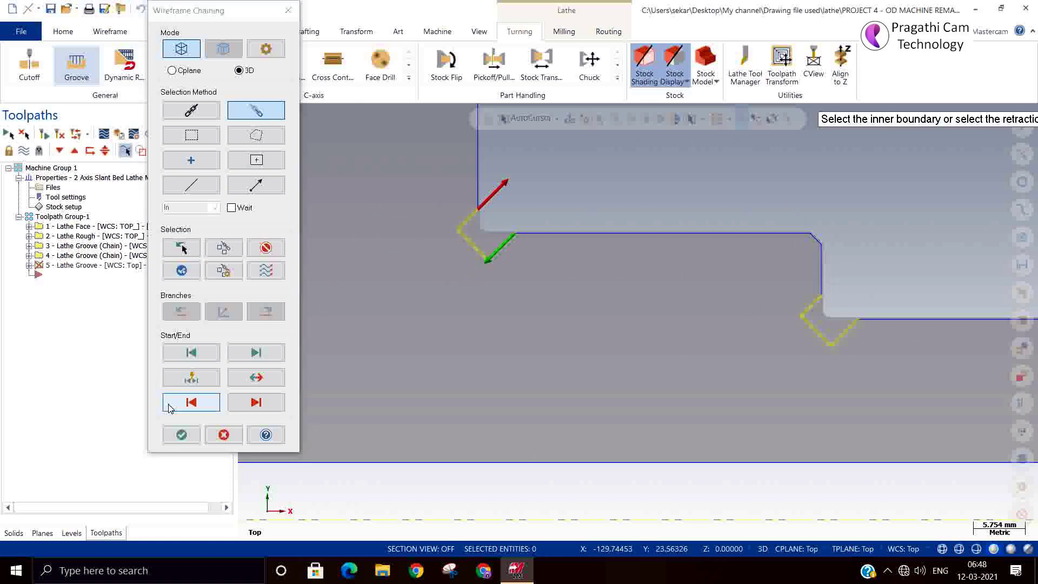
click(182, 435)
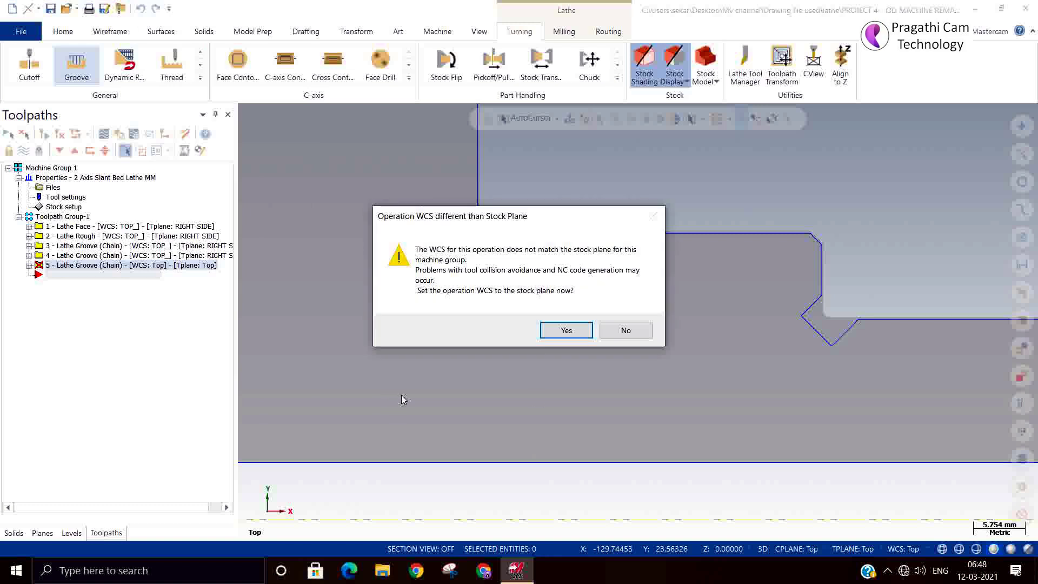
Match WCS to stock, pick the OD GROOVE CENTER narrow tool, and set a 45° groove angle.
click(565, 329)
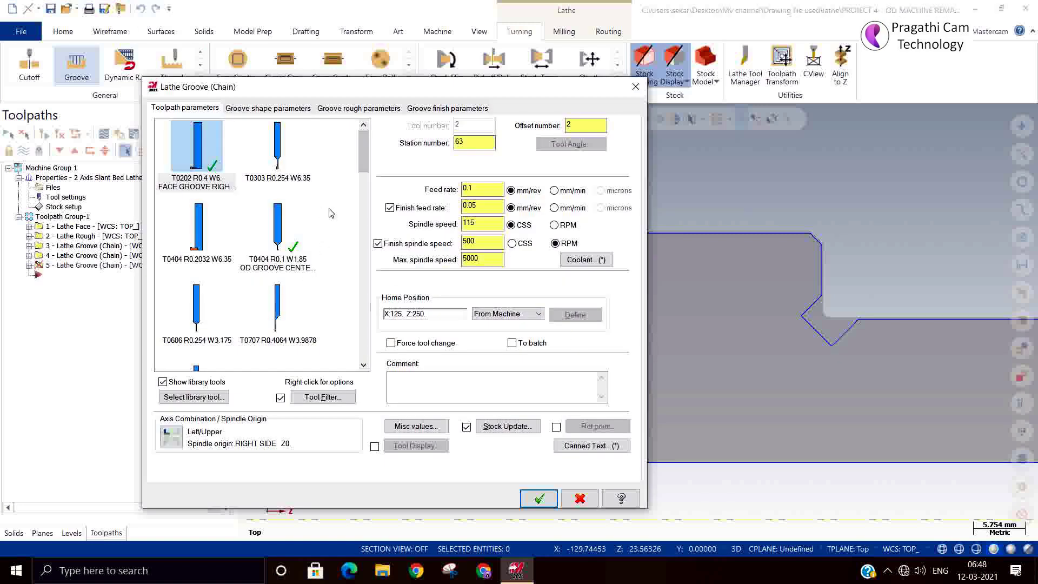
click(291, 220)
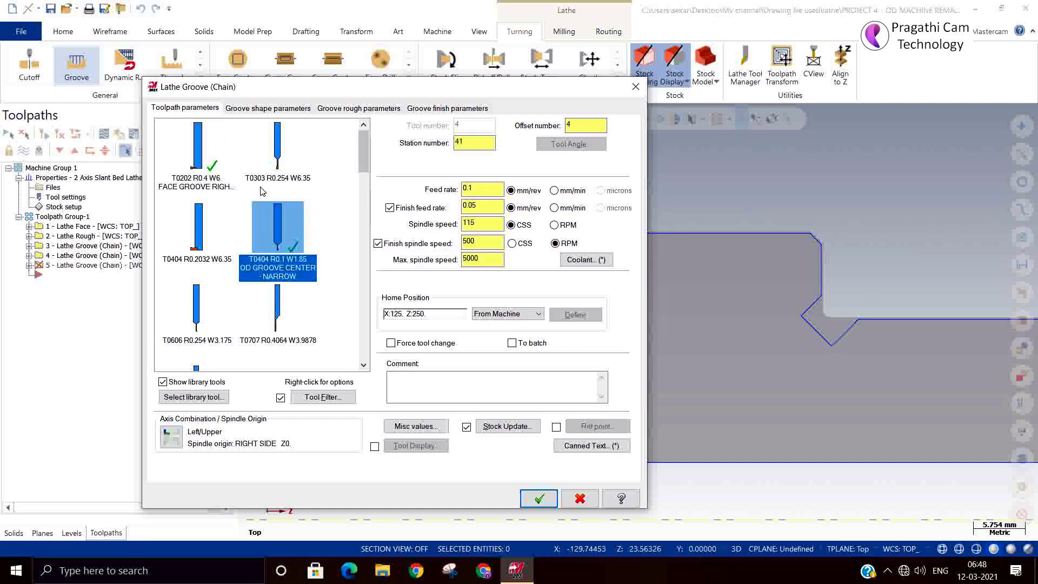
click(264, 111)
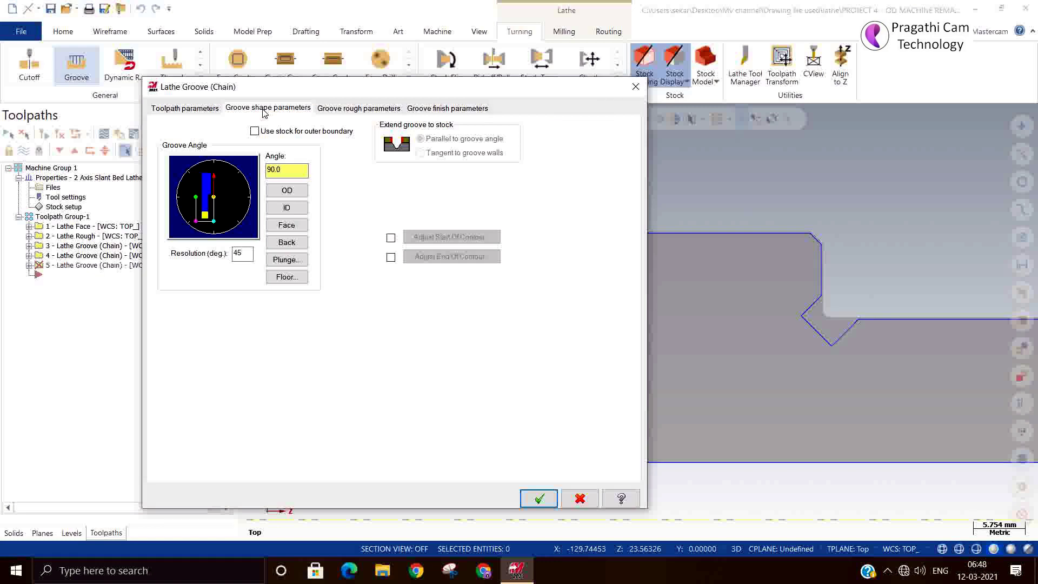
click(287, 262)
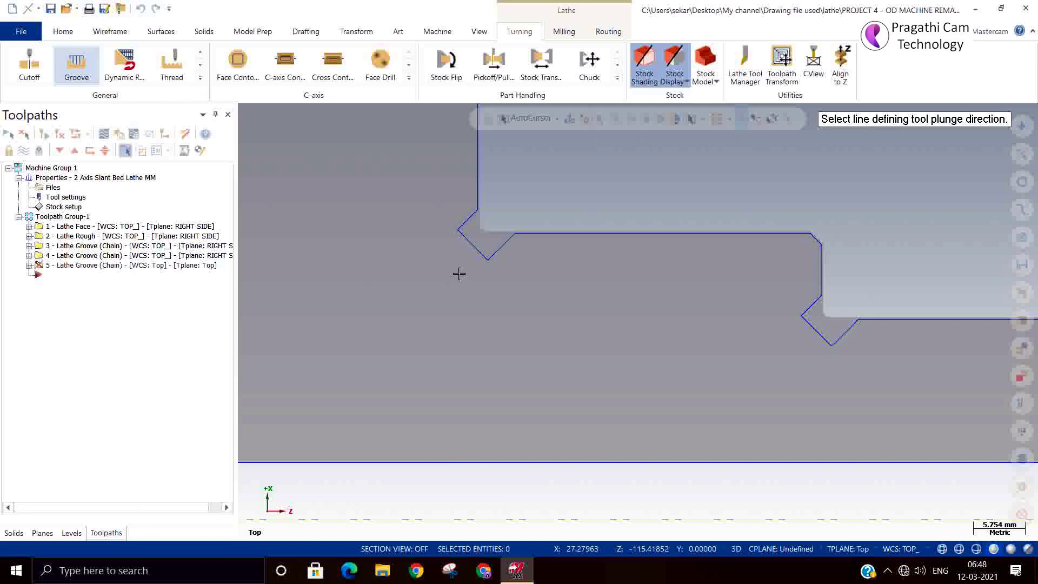
click(504, 252)
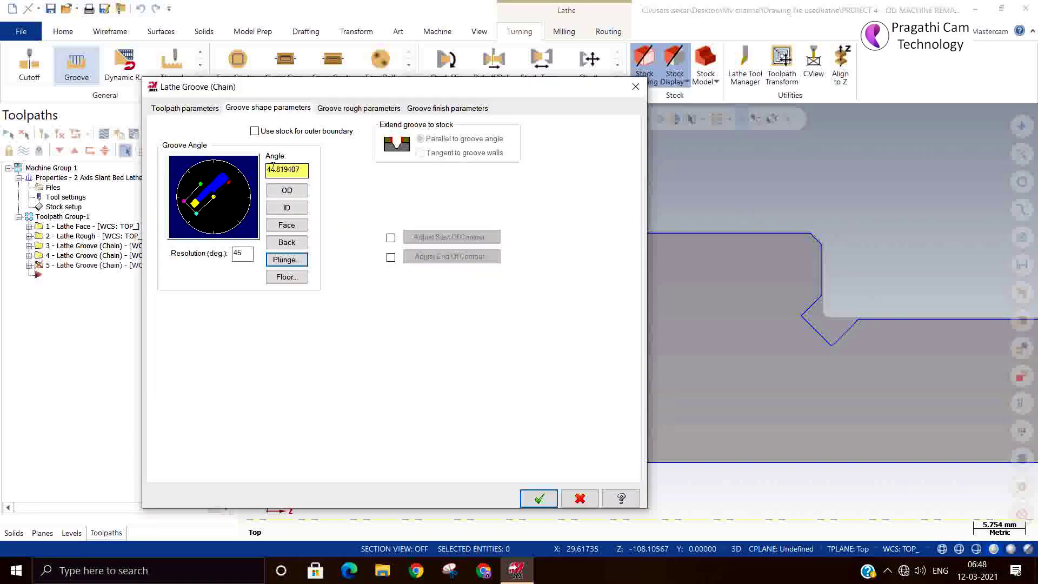
double_click(303, 170)
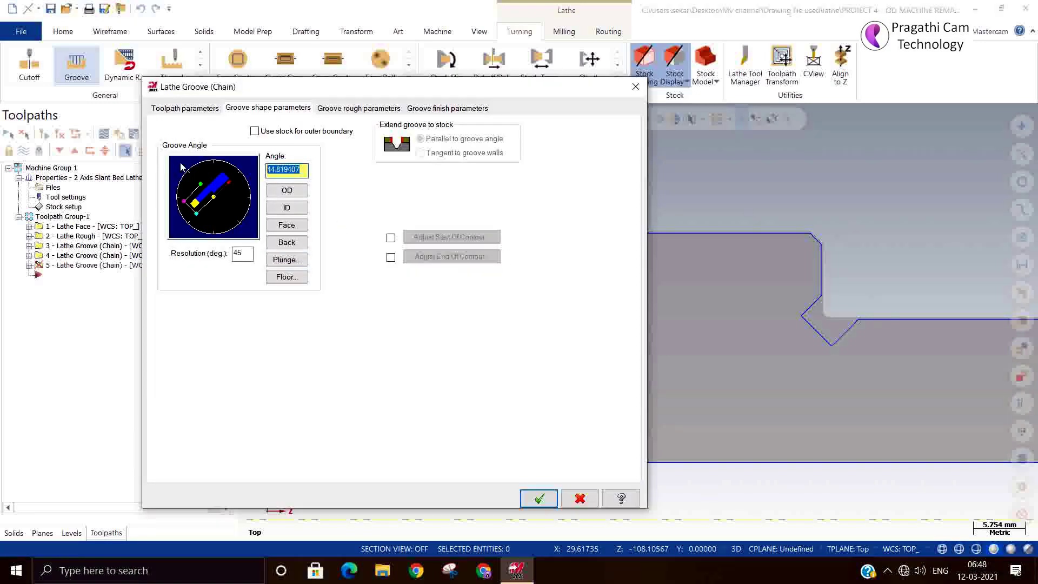
text(45.0)
click(207, 110)
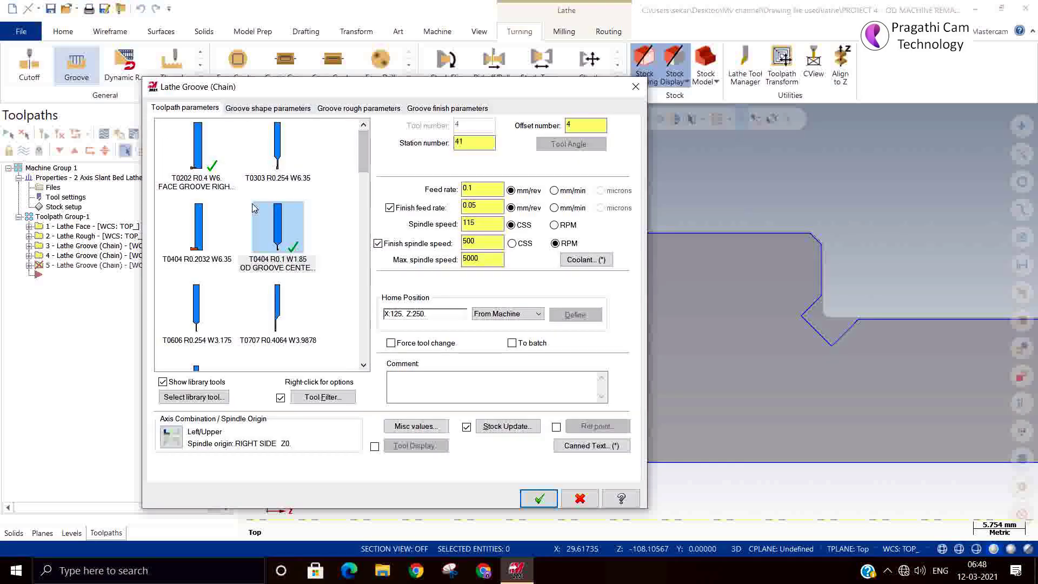
click(258, 109)
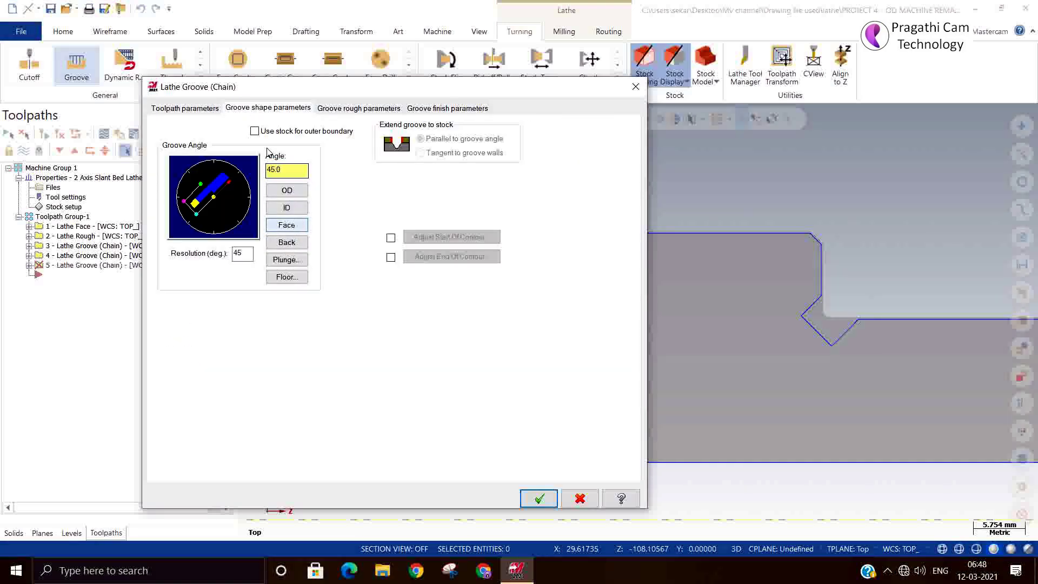
click(199, 111)
In the narrow tool's Setup Tool, set the plunge direction along the angled groove line.
double_click(278, 258)
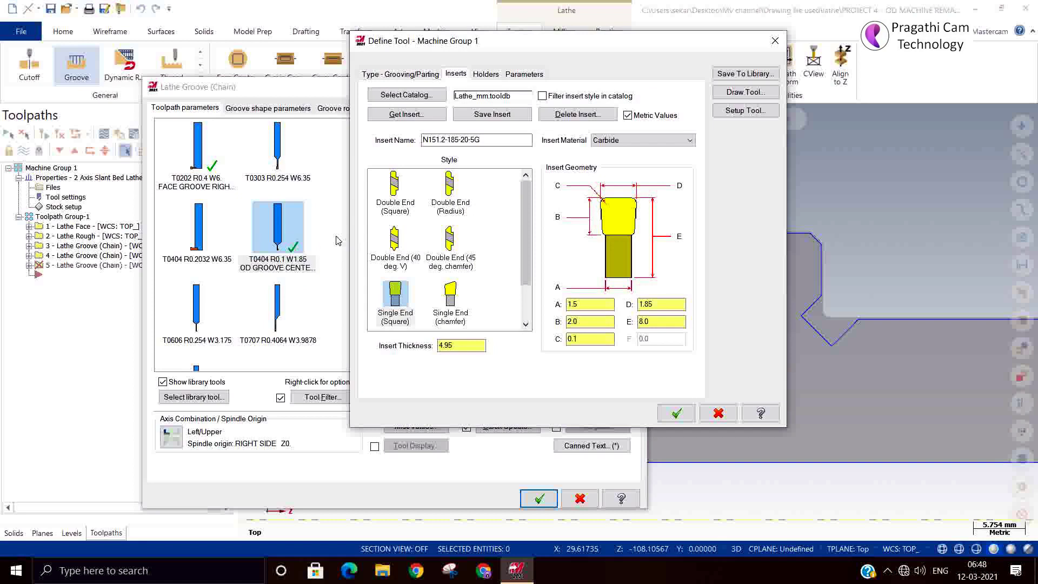
click(484, 76)
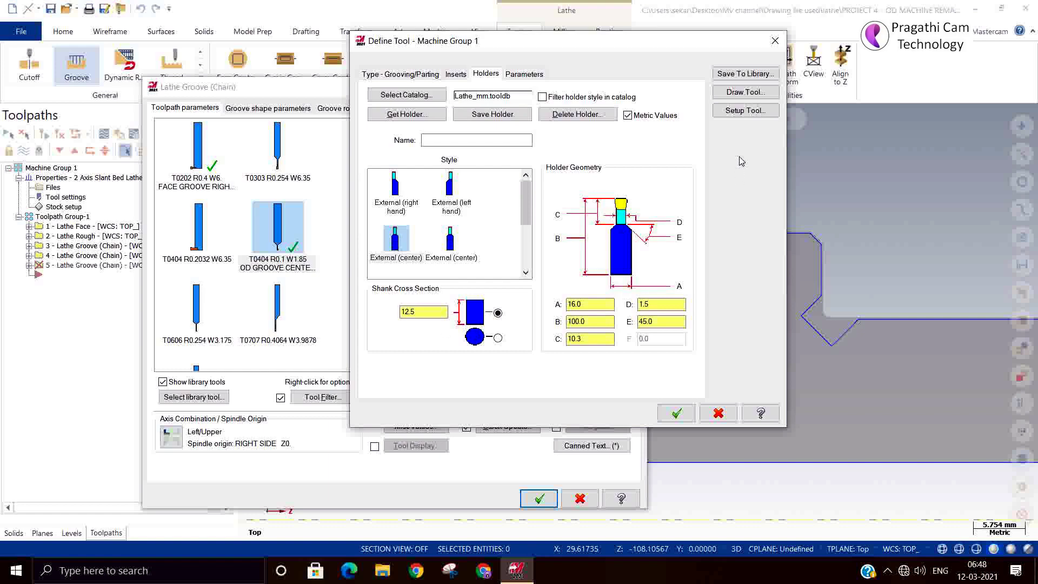
click(745, 110)
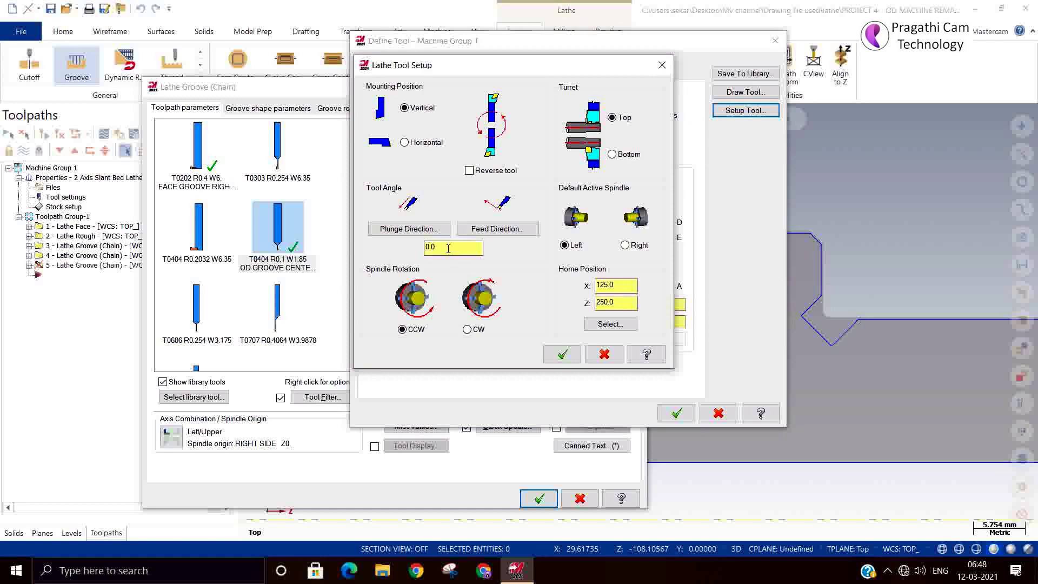
click(427, 230)
click(500, 253)
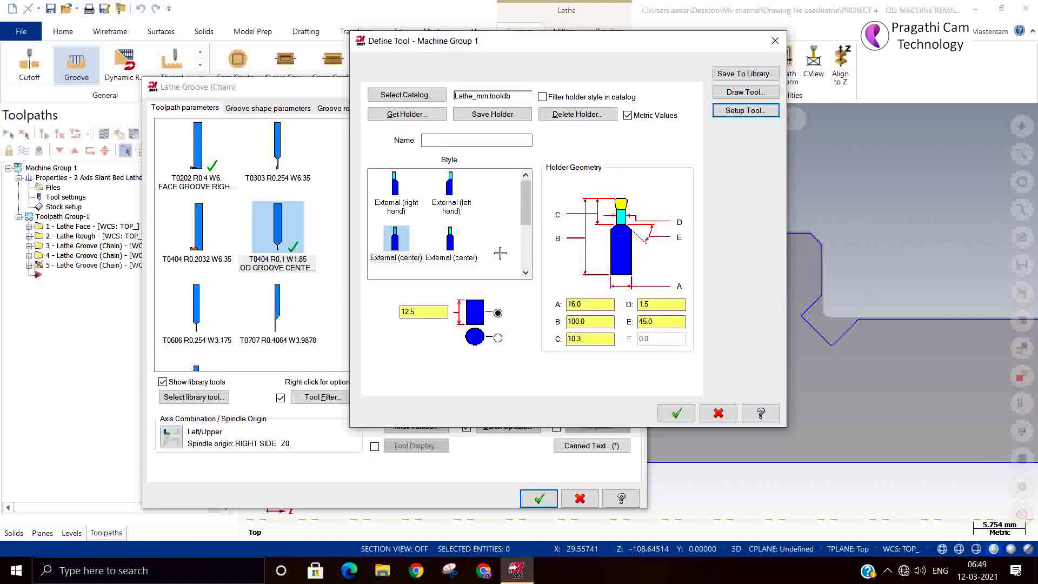
double_click(481, 253)
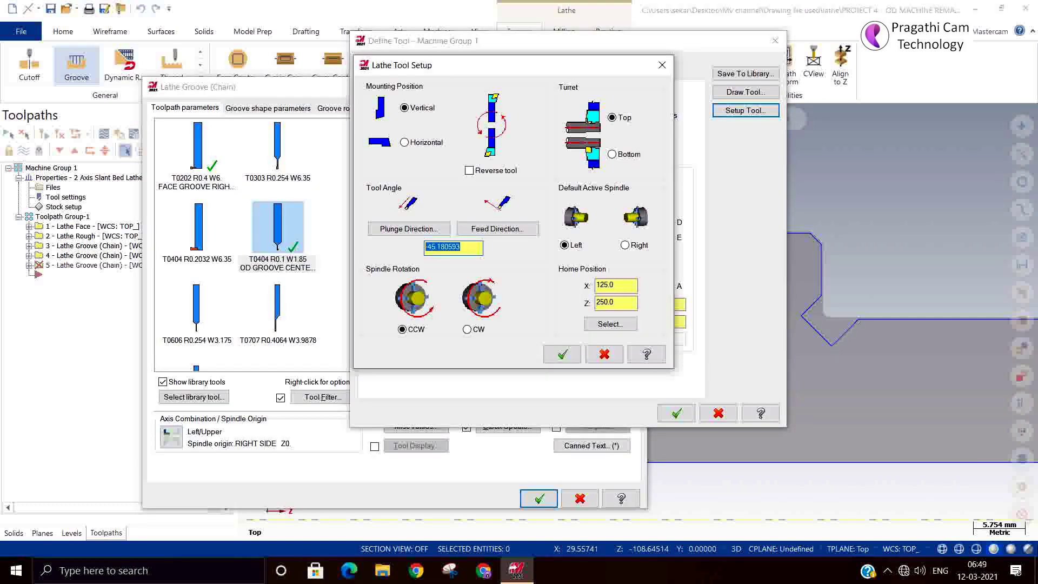
text(-45)
click(562, 354)
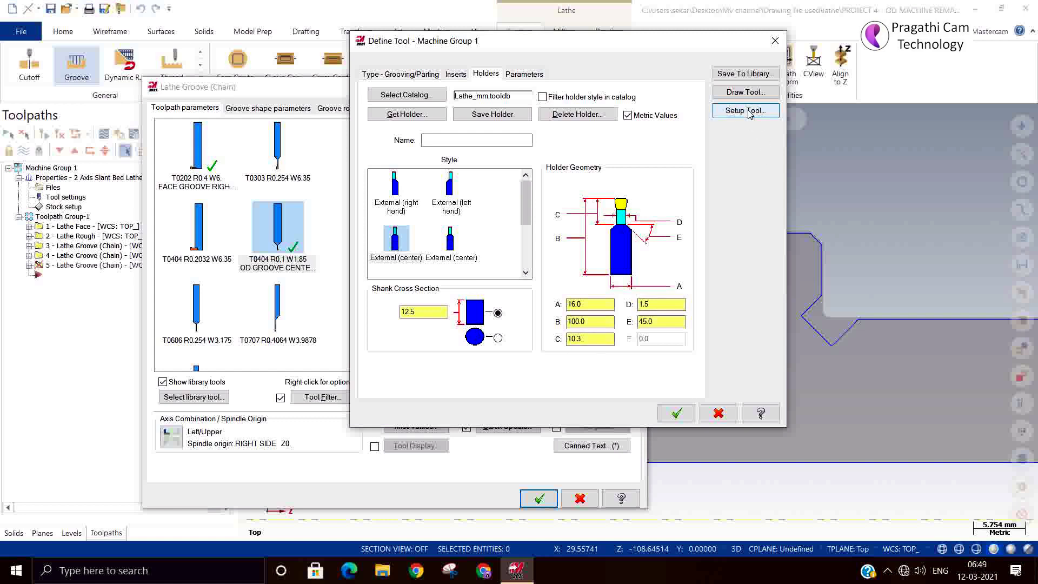
Change the tool compensation to the fourth option and save the tool definition.
click(525, 74)
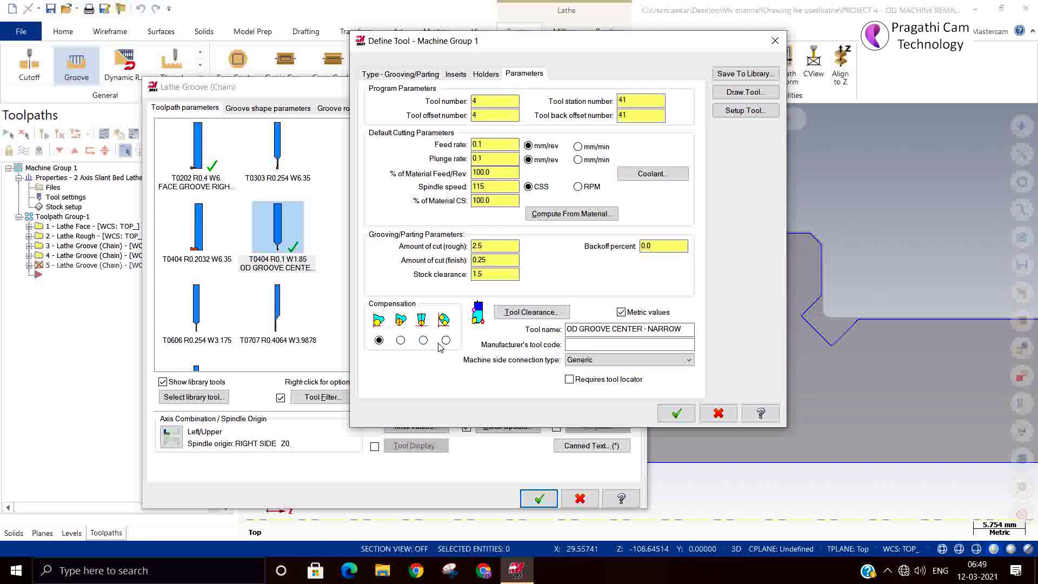
click(446, 340)
click(677, 414)
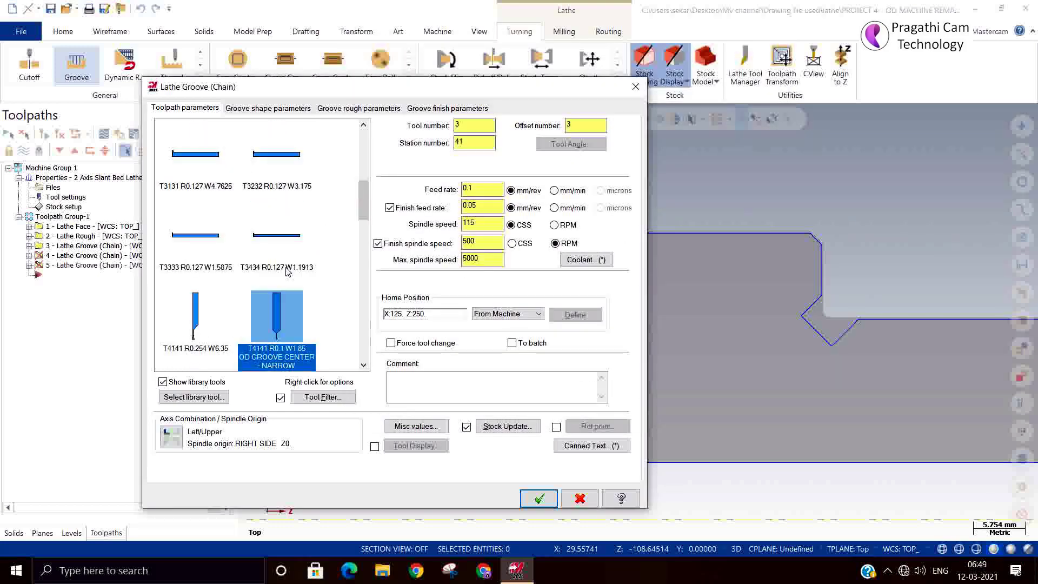
Reselect the OD GROOVE CENTER narrow tool, review shape and rough settings, and generate.
drag(364, 201, 369, 140)
click(278, 230)
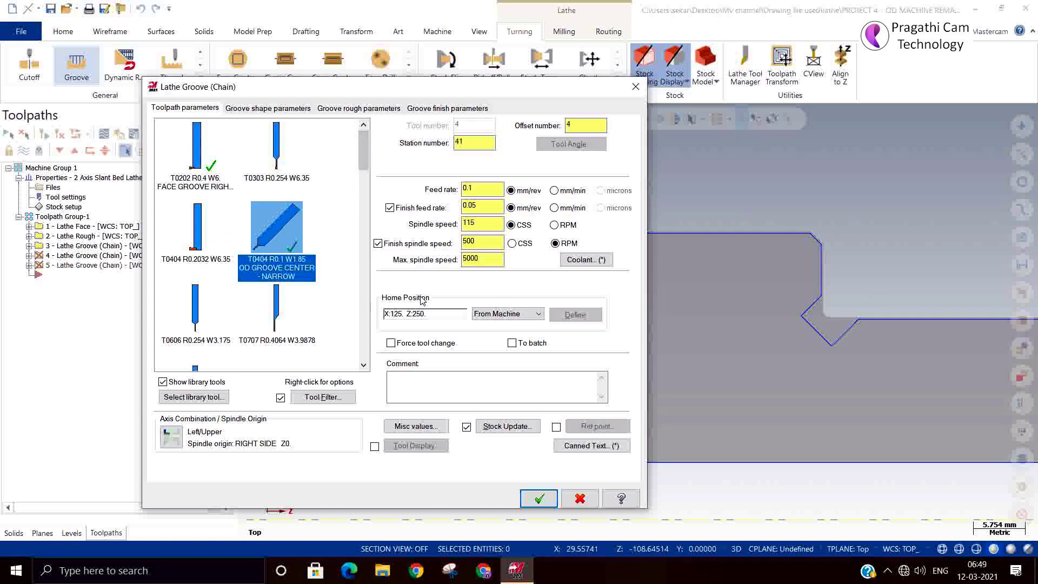
click(247, 108)
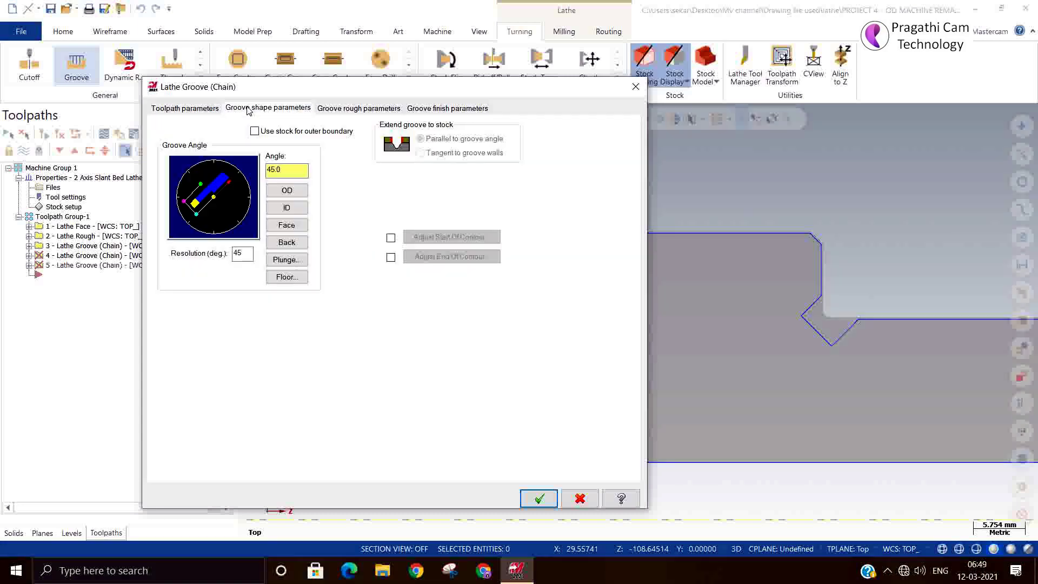
click(372, 108)
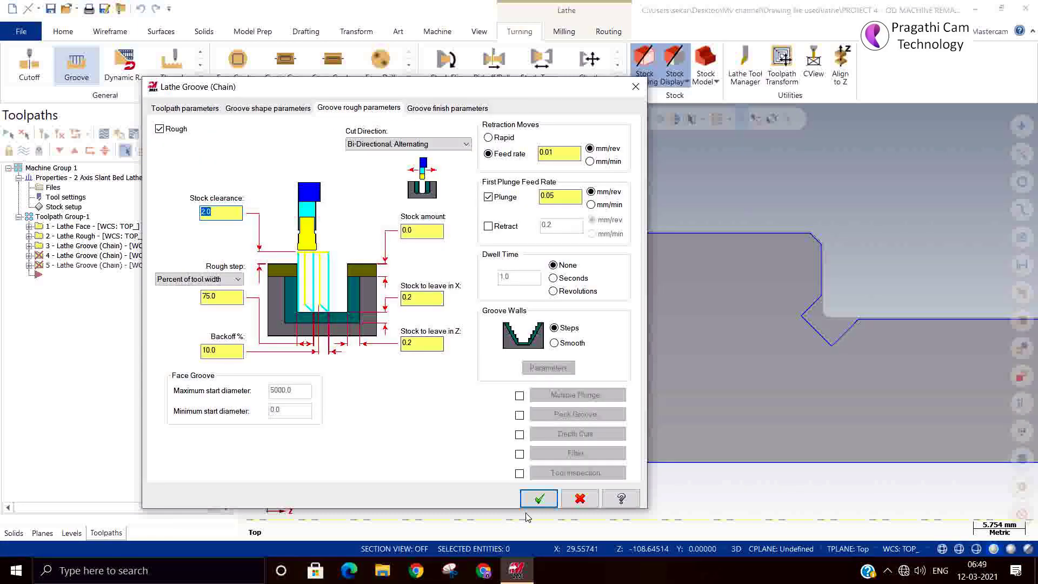
click(537, 501)
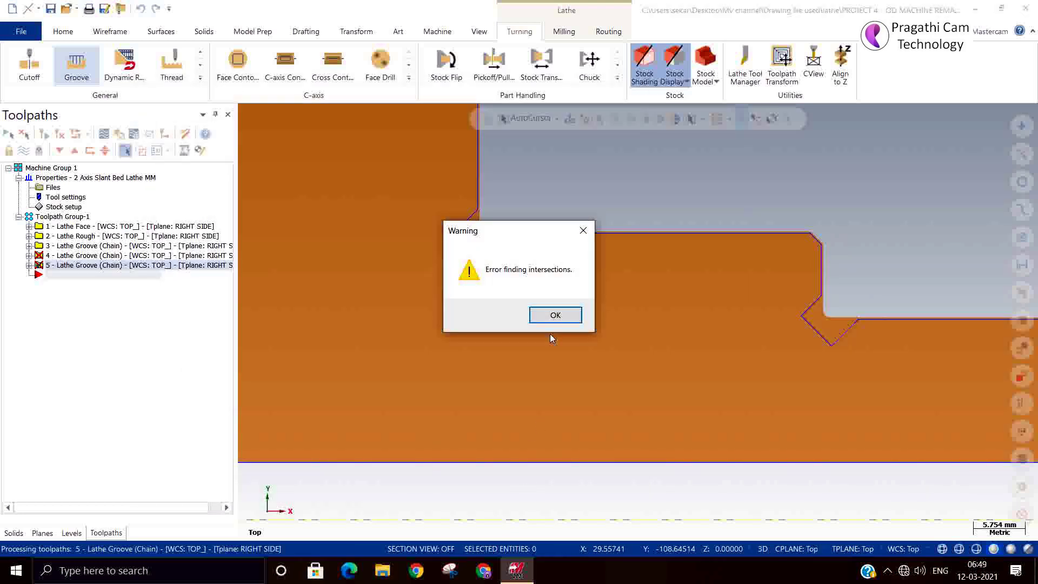
Dismiss both intersection error warnings and keep groove operation 5.
click(550, 322)
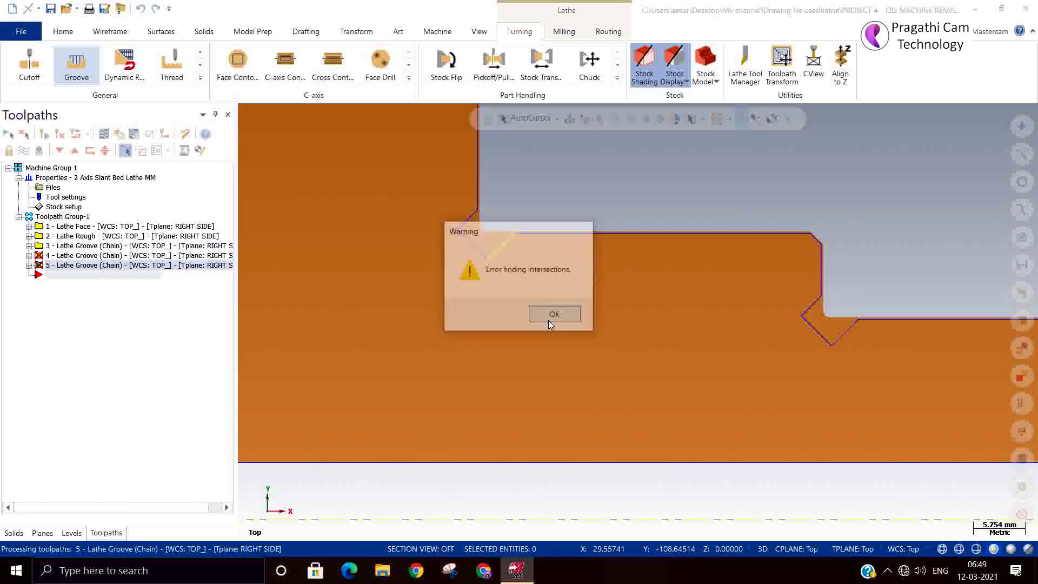
click(550, 322)
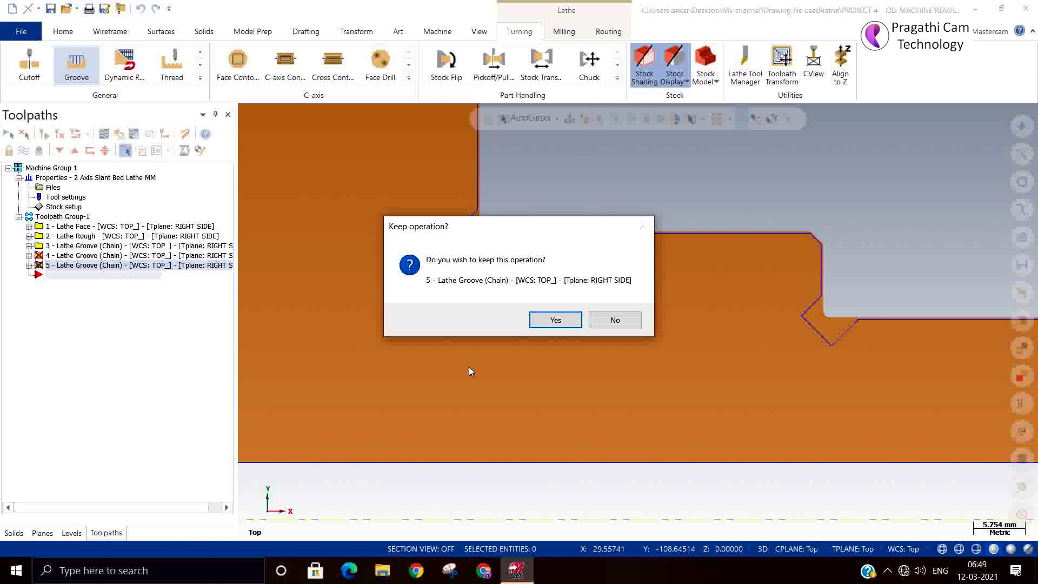
click(543, 320)
scroll(441, 384, down, 5)
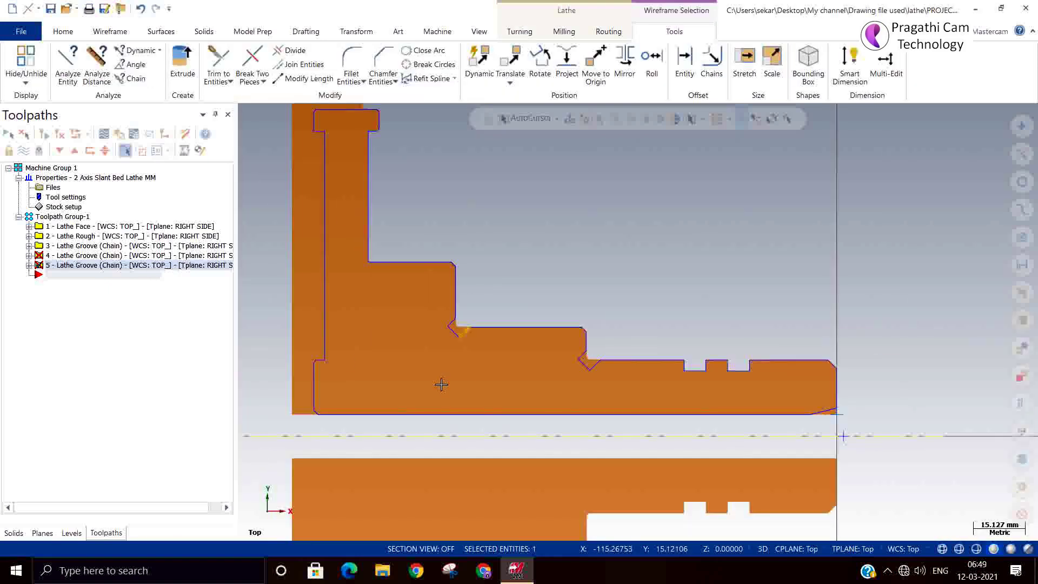
Delete the failed groove operation 5 from Toolpath Group-1.
click(74, 265)
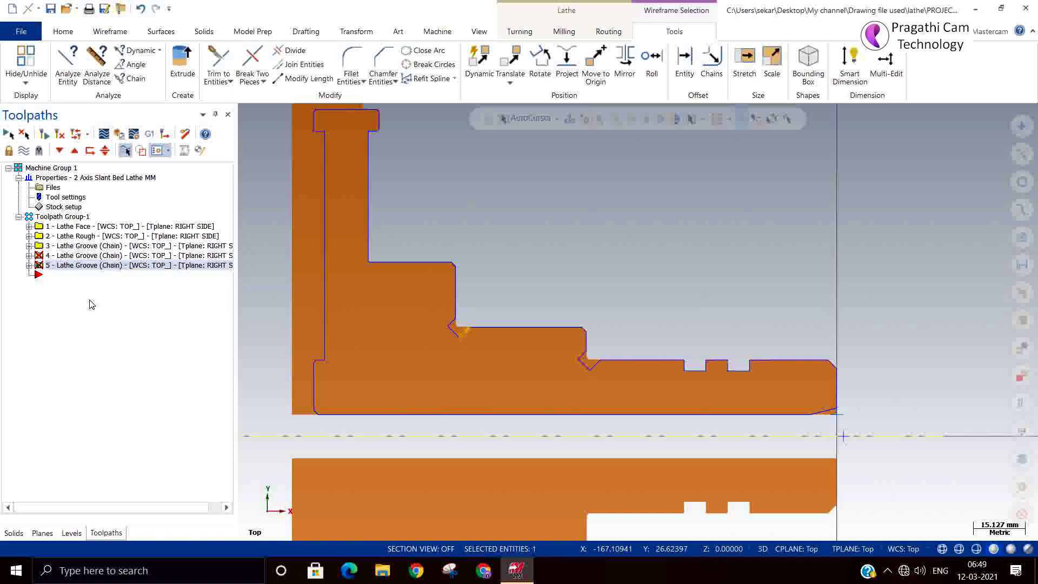
key(Delete)
click(553, 340)
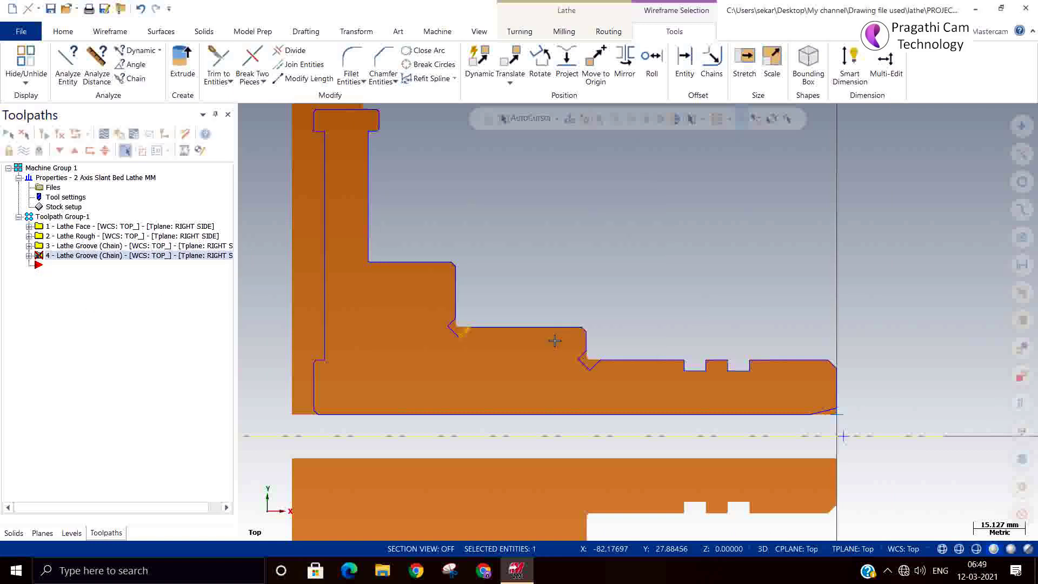
scroll(435, 341, up, 3)
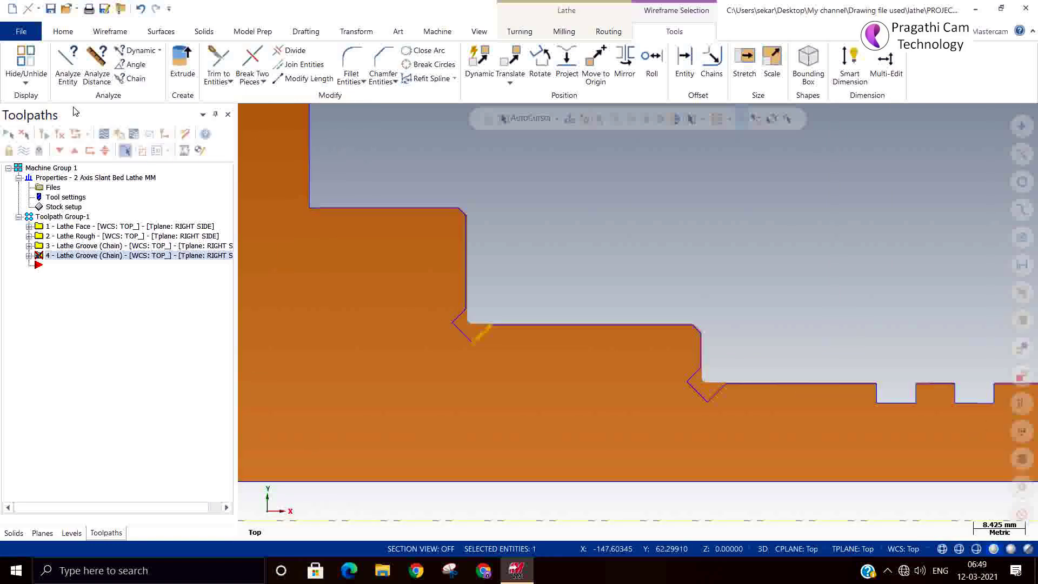
Measure the angled groove's chamfer edge at 4.749 mm with Analyze Distance, then expand operation 4.
click(63, 31)
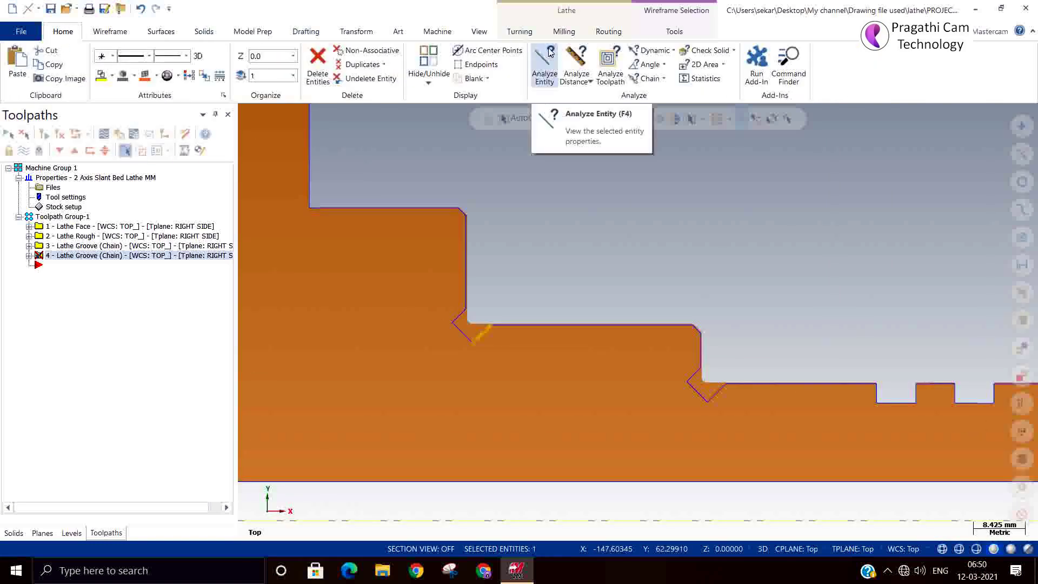
click(576, 59)
scroll(481, 330, up, 2)
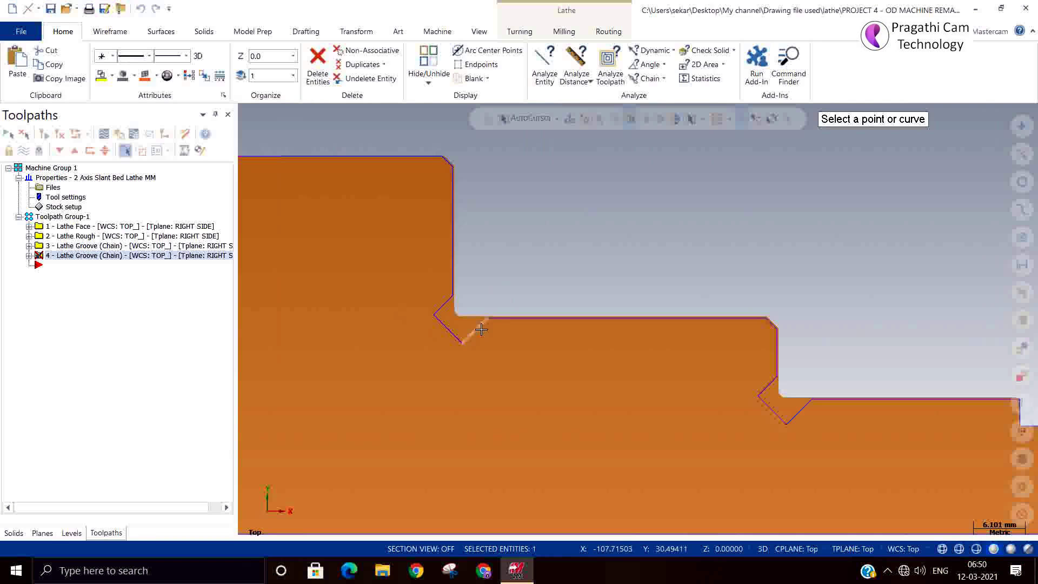
click(461, 342)
click(434, 315)
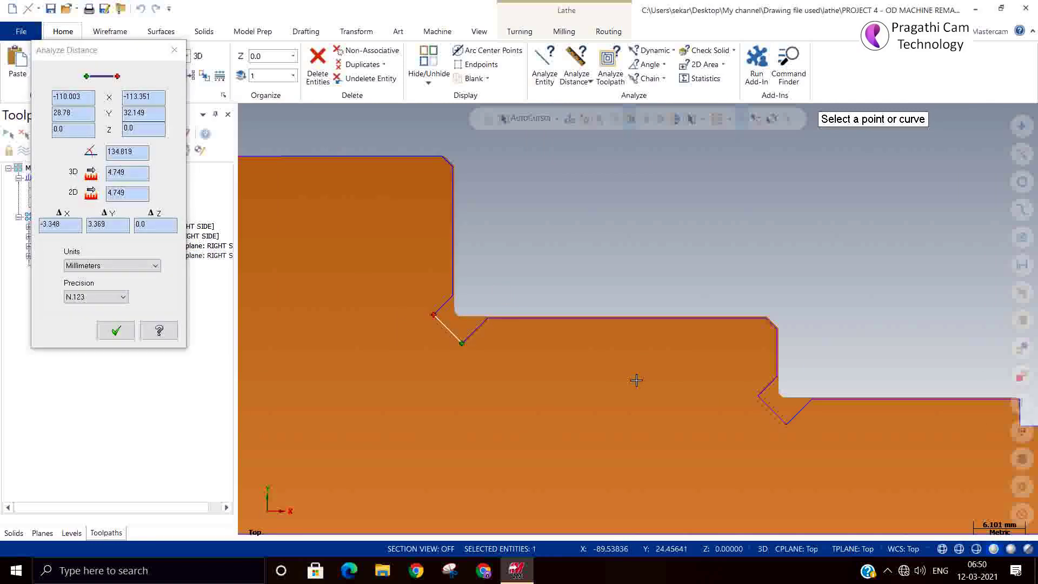
click(116, 330)
click(29, 256)
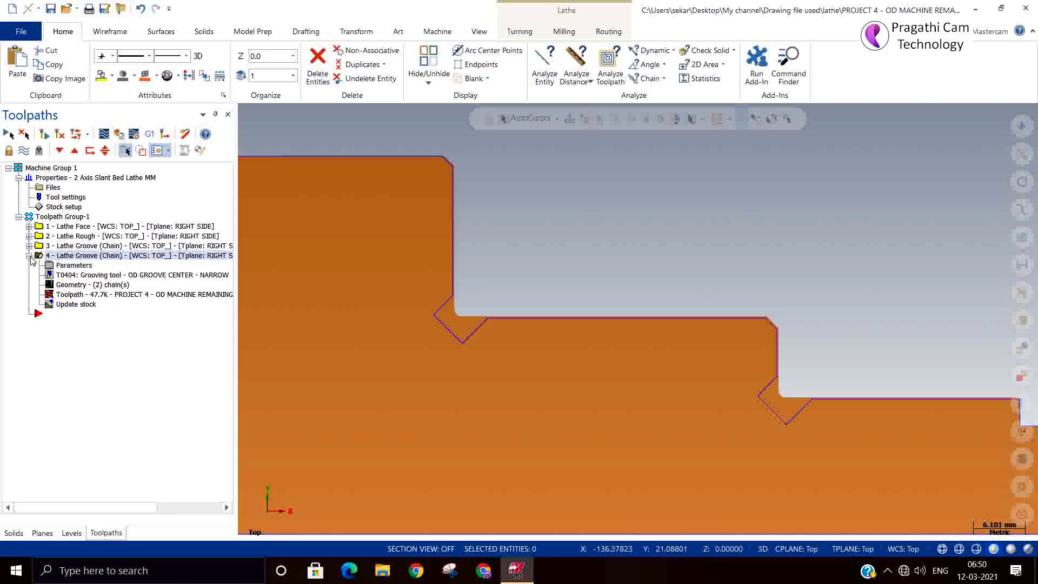
Review operation 4's chained geometry and regenerate its groove toolpath to 47.8K.
click(71, 285)
scroll(432, 283, down, 1)
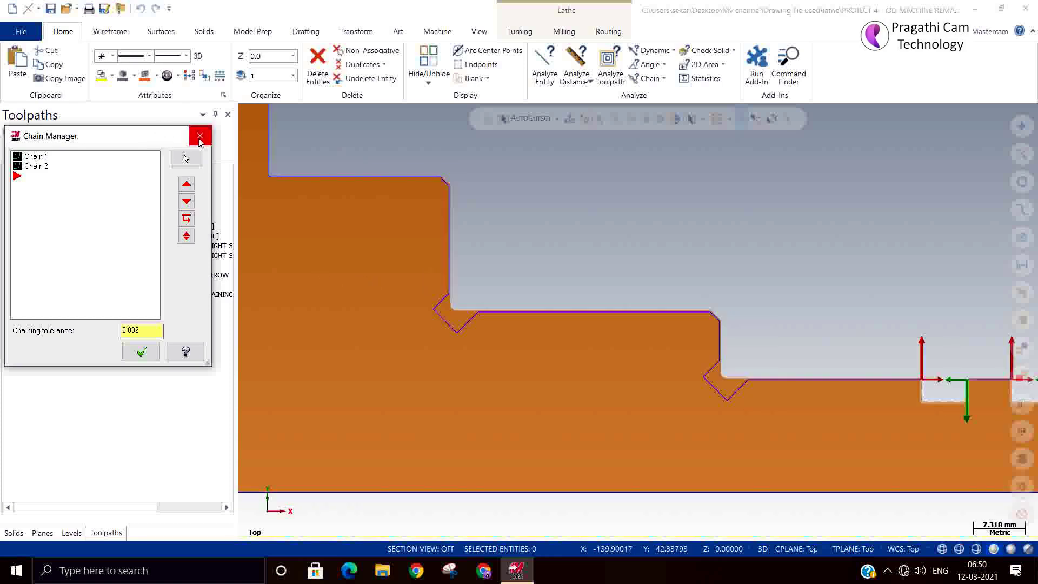
click(200, 135)
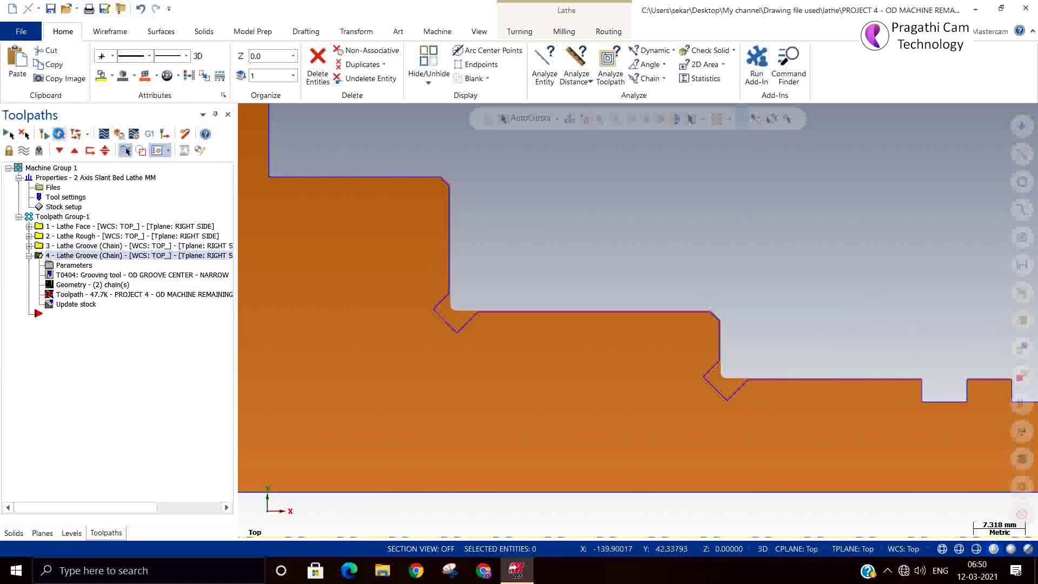
click(59, 134)
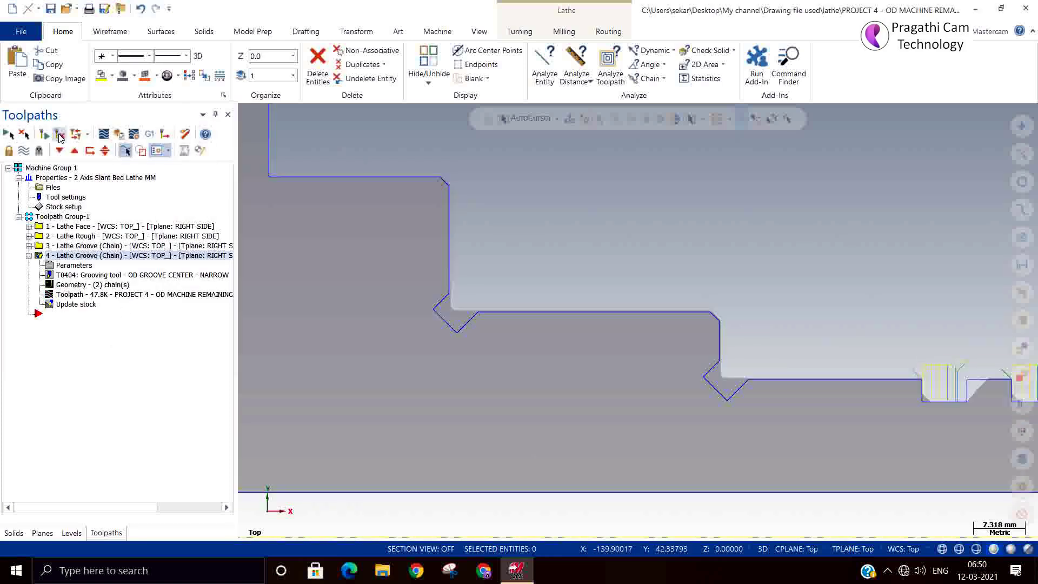
click(29, 255)
right_click(62, 293)
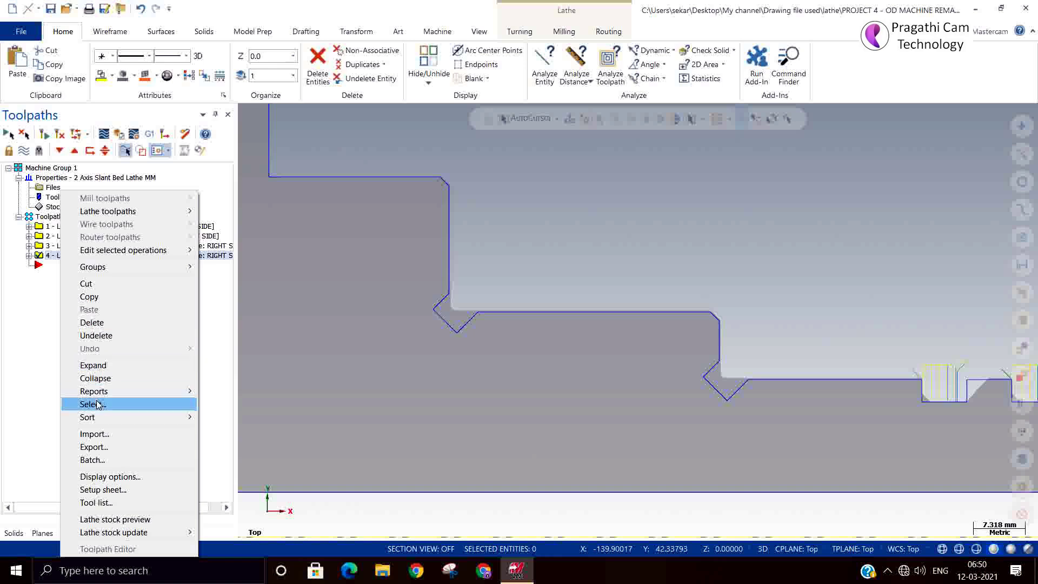
Start a new Lathe Groove toolpath defined by multiple chains.
click(32, 364)
right_click(62, 333)
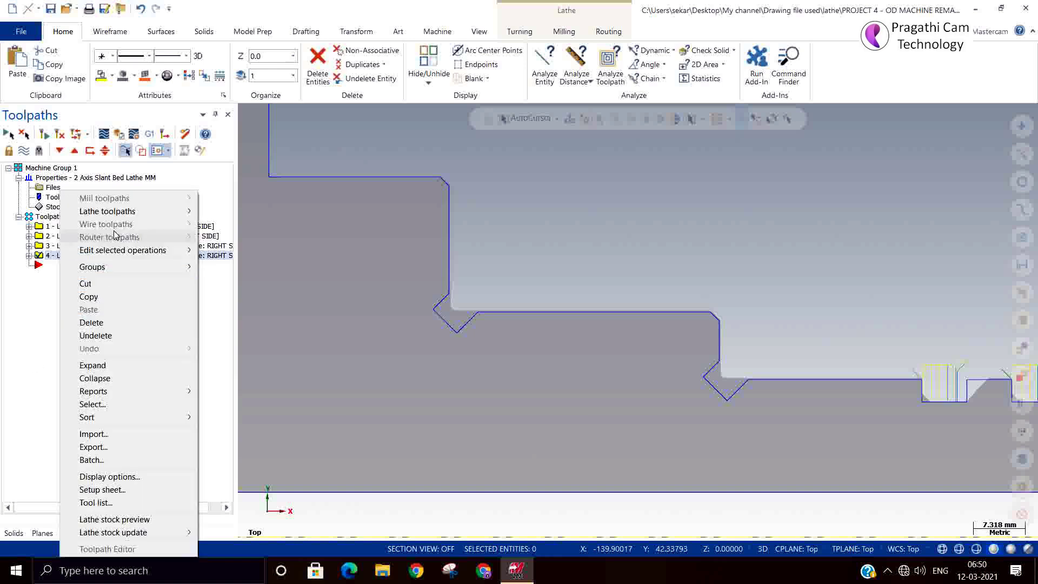
mouse_move(124, 214)
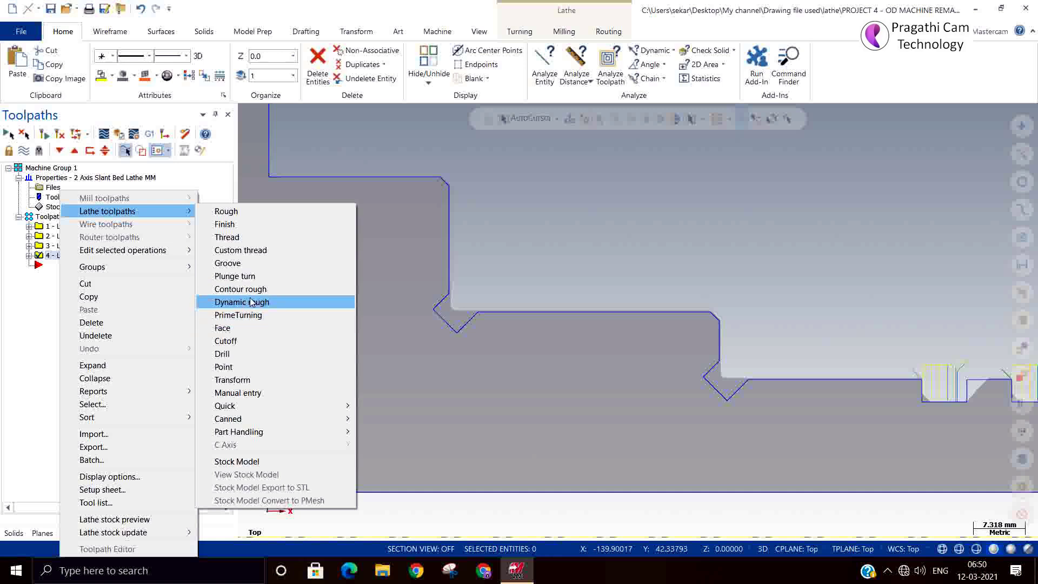
click(258, 263)
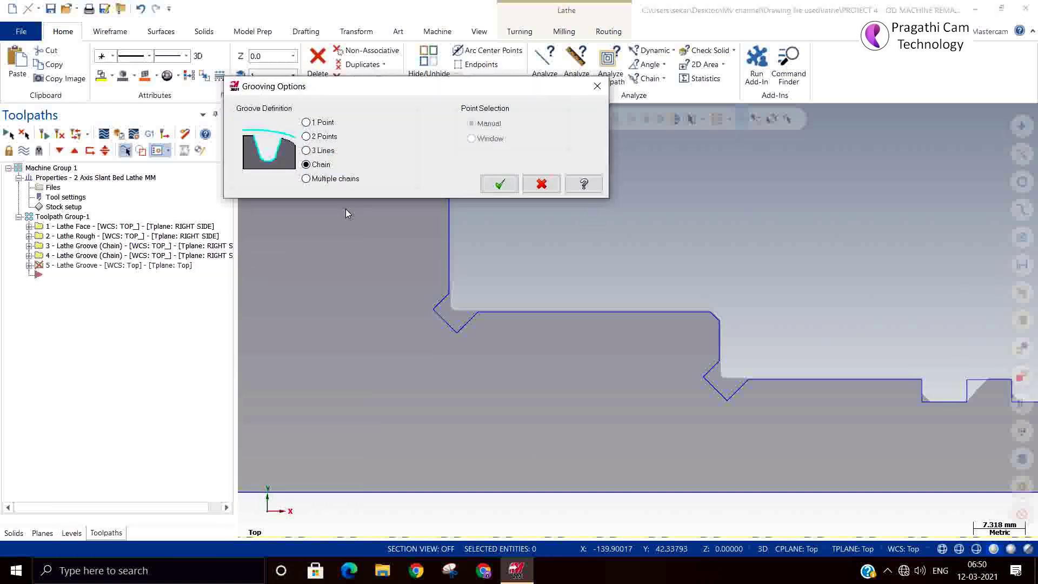
click(333, 179)
click(499, 184)
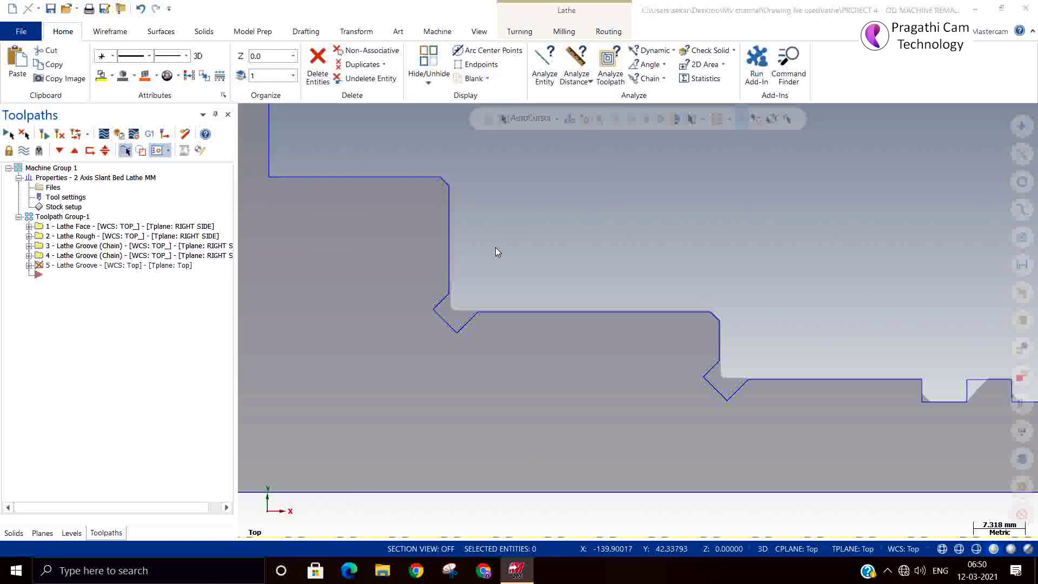
Chain both 45° angled grooves, then accept the chains and the work coordinate system change.
scroll(681, 423, up, 3)
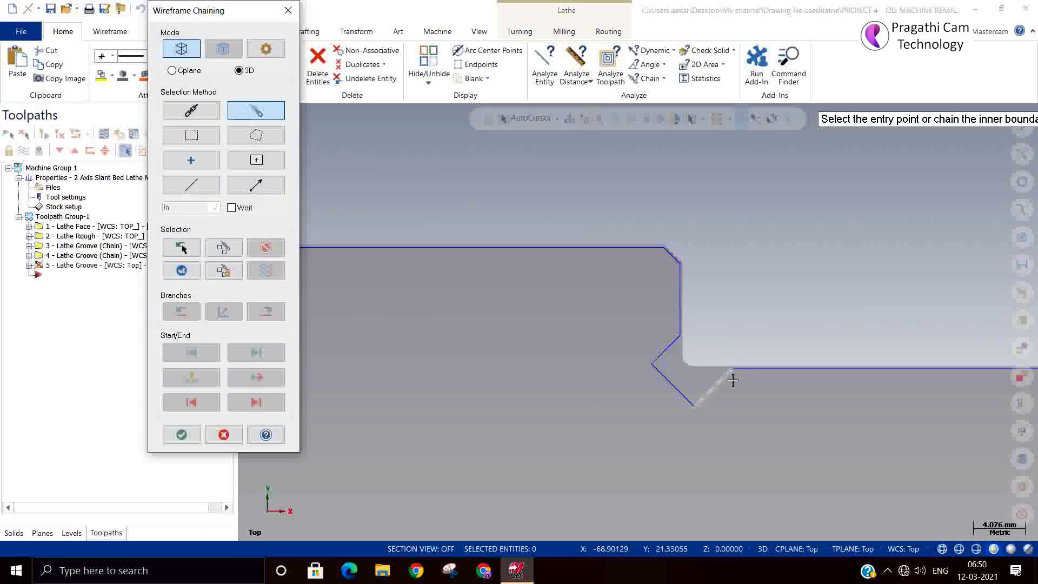
click(727, 378)
click(670, 344)
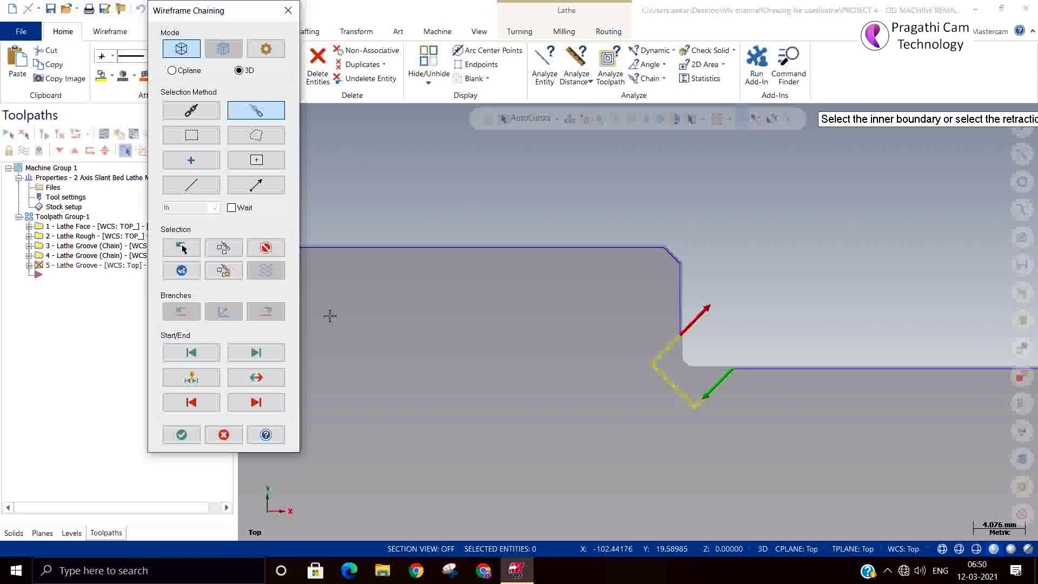
scroll(763, 444, down, 2)
scroll(763, 443, down, 1)
scroll(448, 345, up, 2)
click(441, 332)
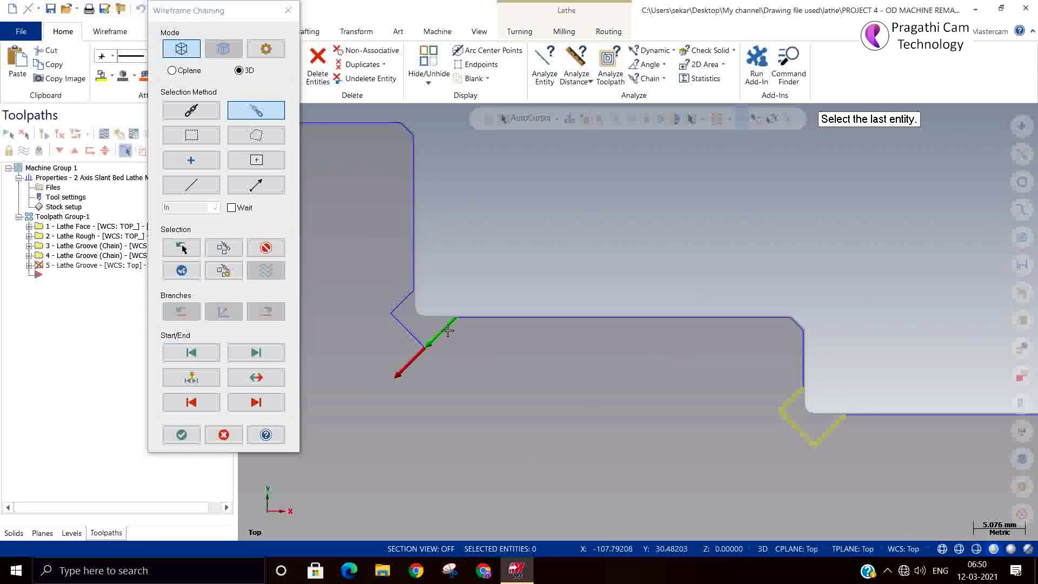
click(400, 307)
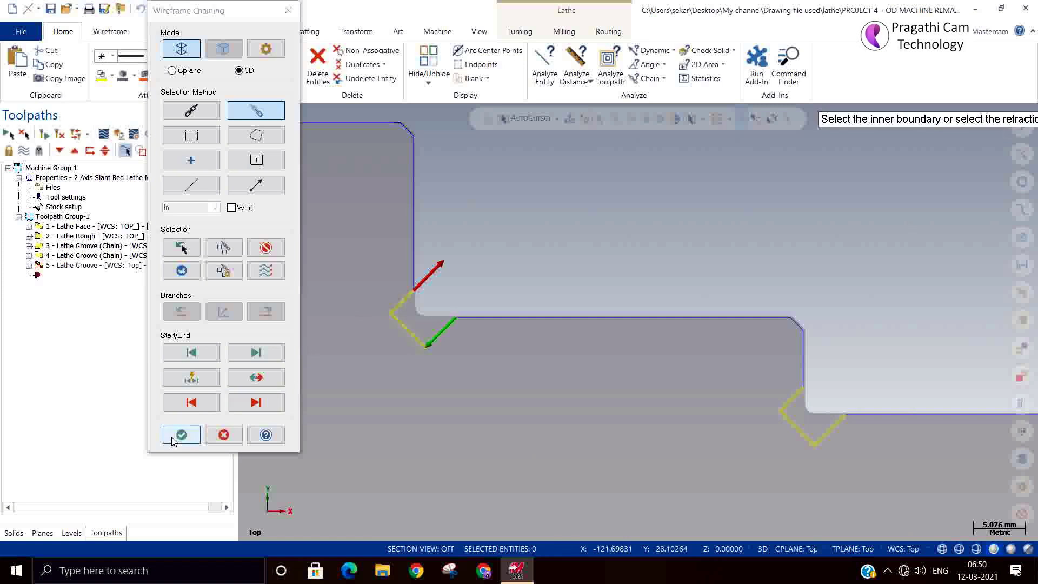
click(181, 434)
click(560, 332)
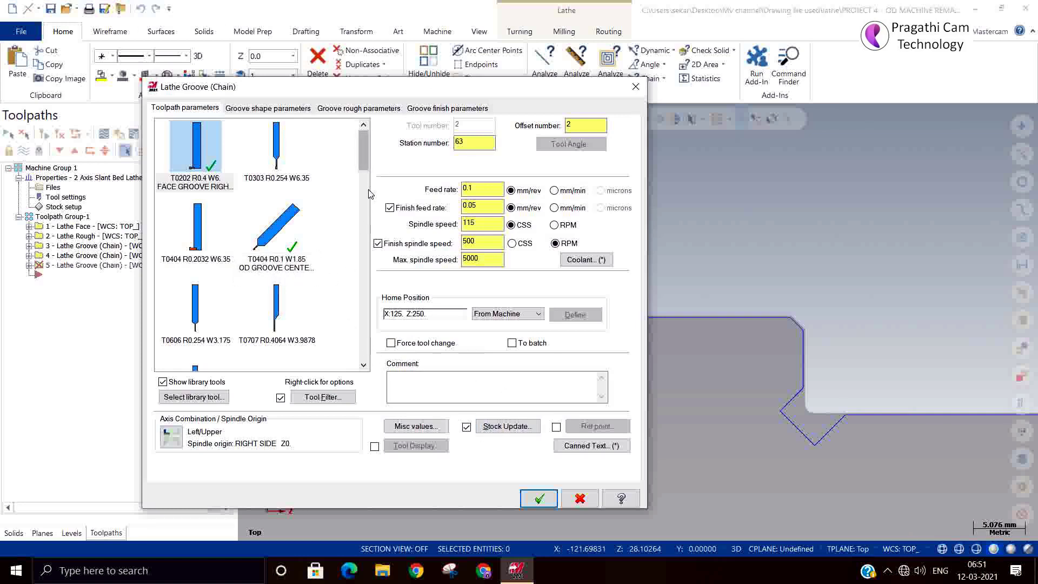
Compare the T4343 R0.4 W6, T4242 R0.3 W4 and T4242 R0.254 W6.35 grooving inserts.
drag(368, 161, 361, 232)
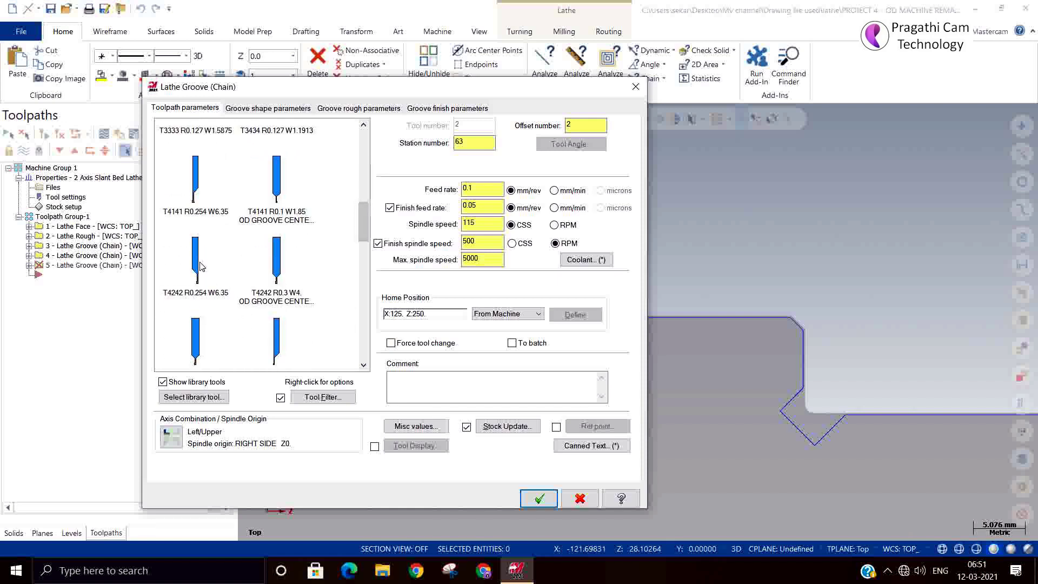
click(204, 350)
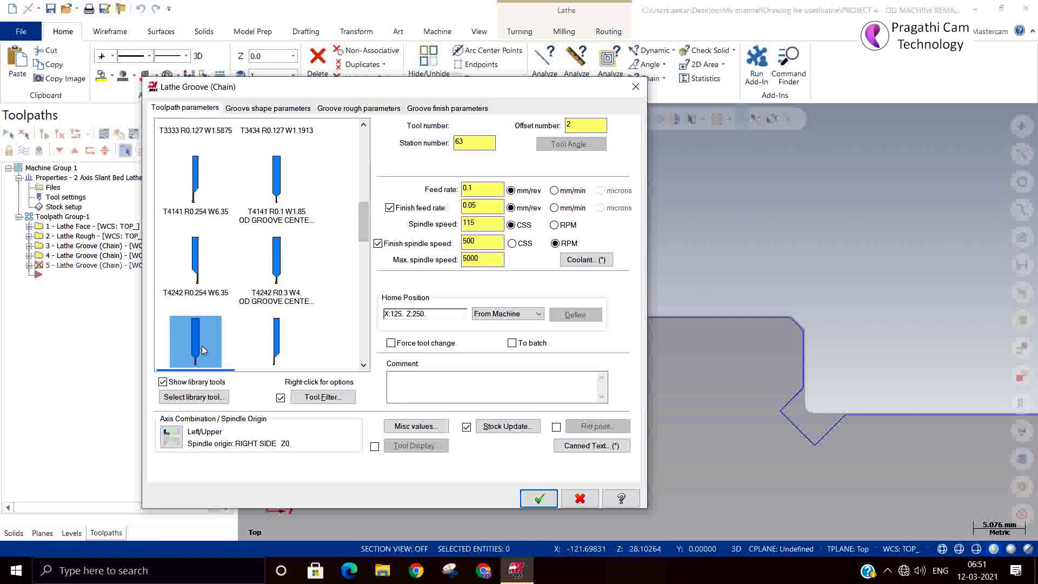
double_click(204, 350)
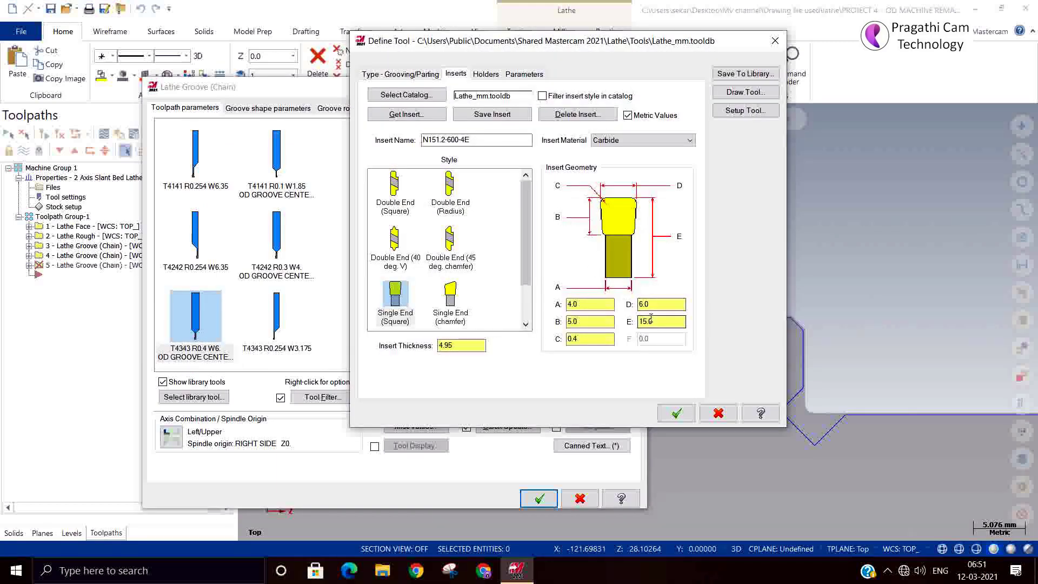
click(709, 418)
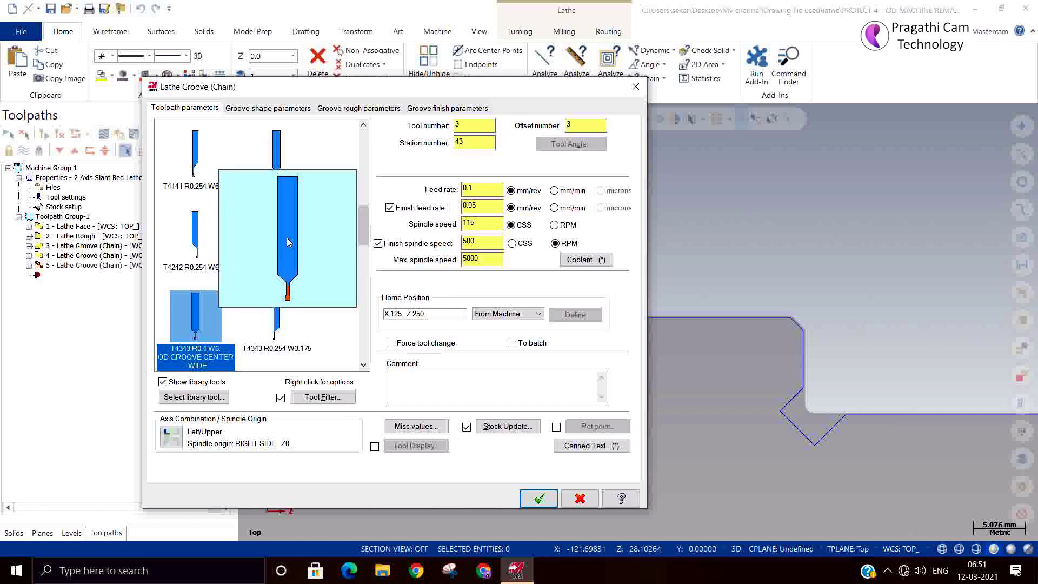
click(288, 242)
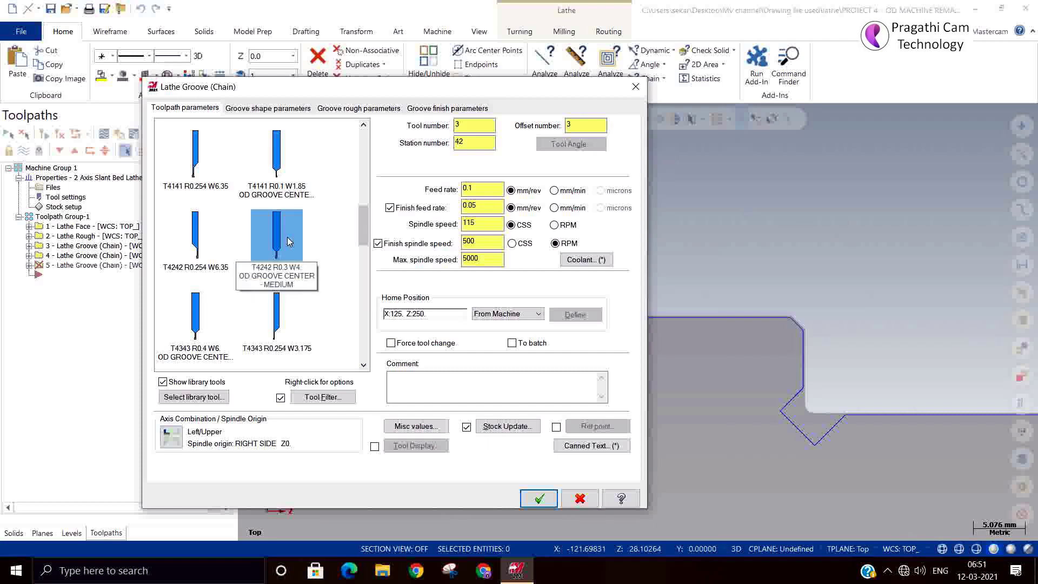
double_click(287, 251)
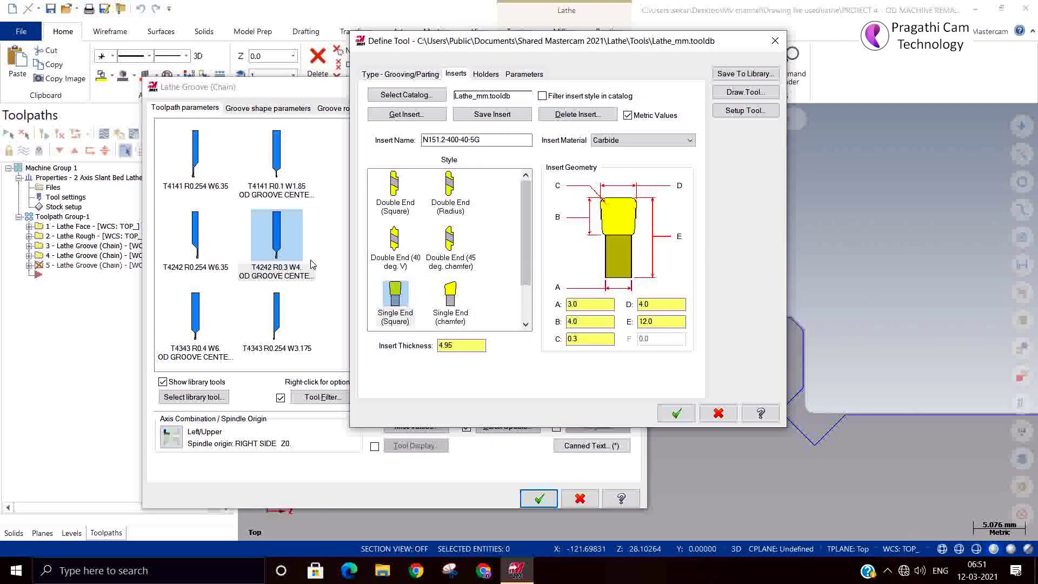
click(774, 41)
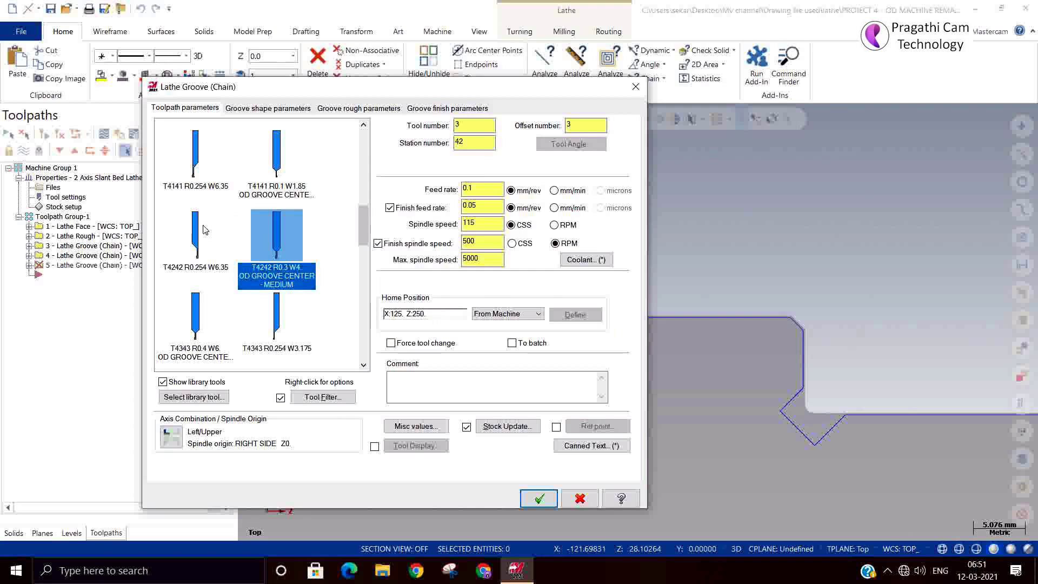
double_click(204, 230)
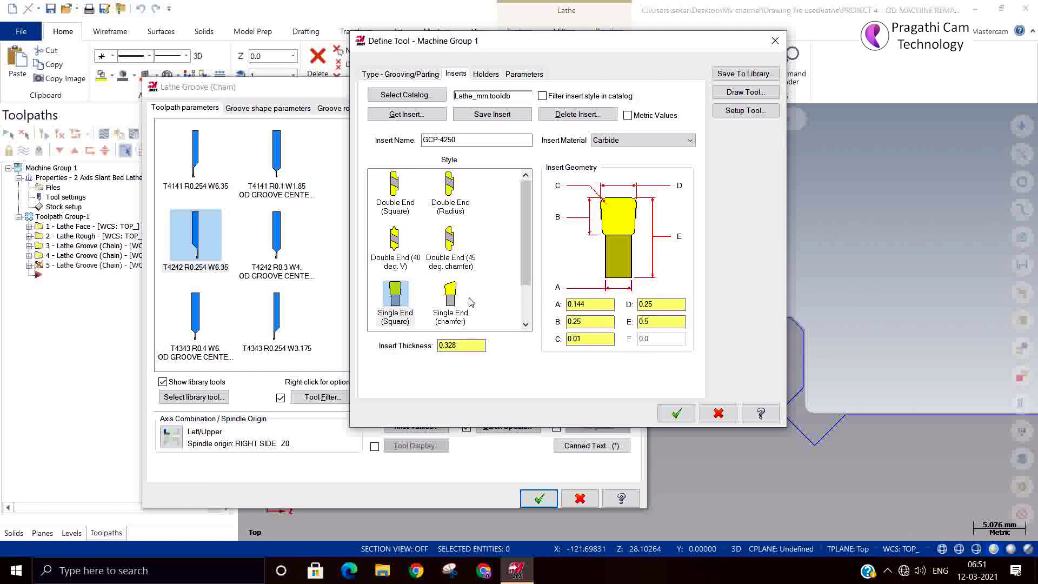
Set the T4242 R0.254 W6.35 tool's holder angle to -45°.
click(485, 74)
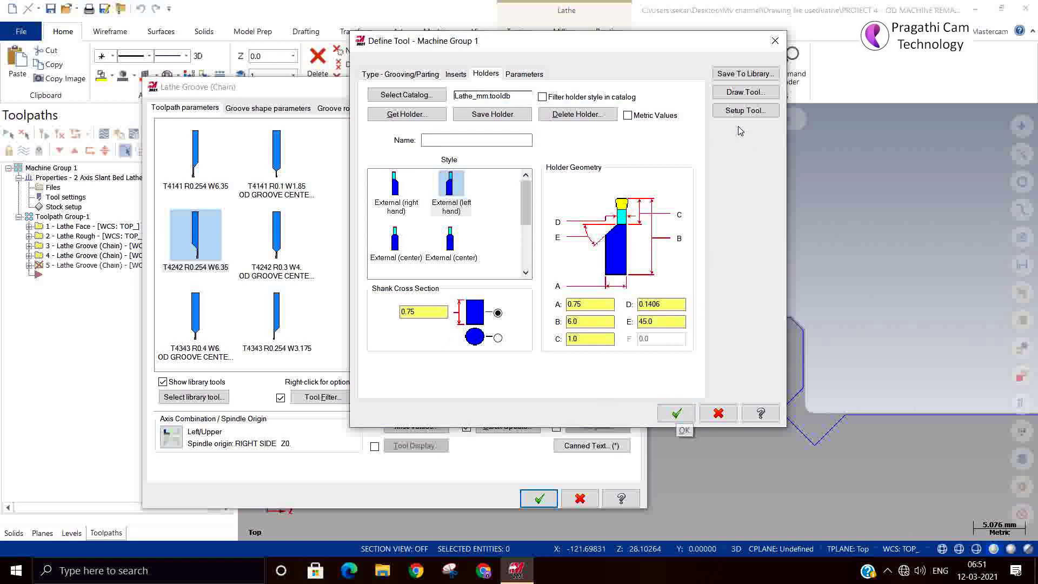
click(745, 110)
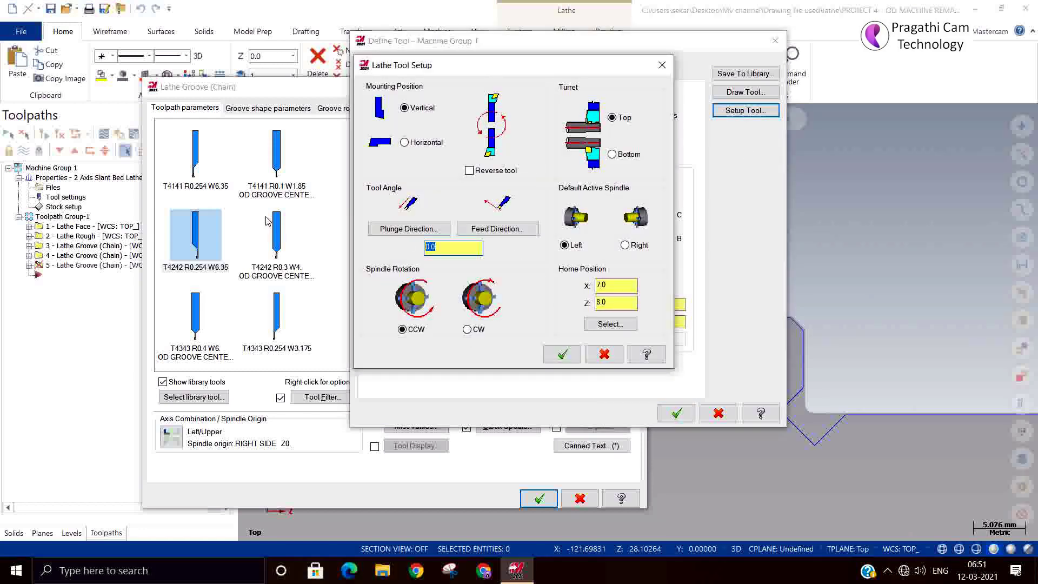
key(BackSpace)
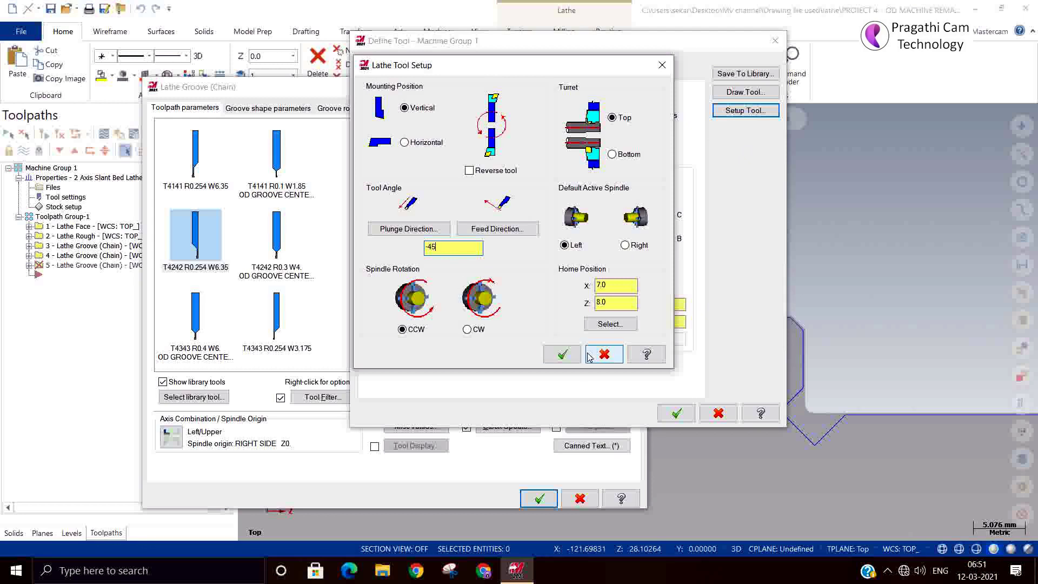
click(563, 354)
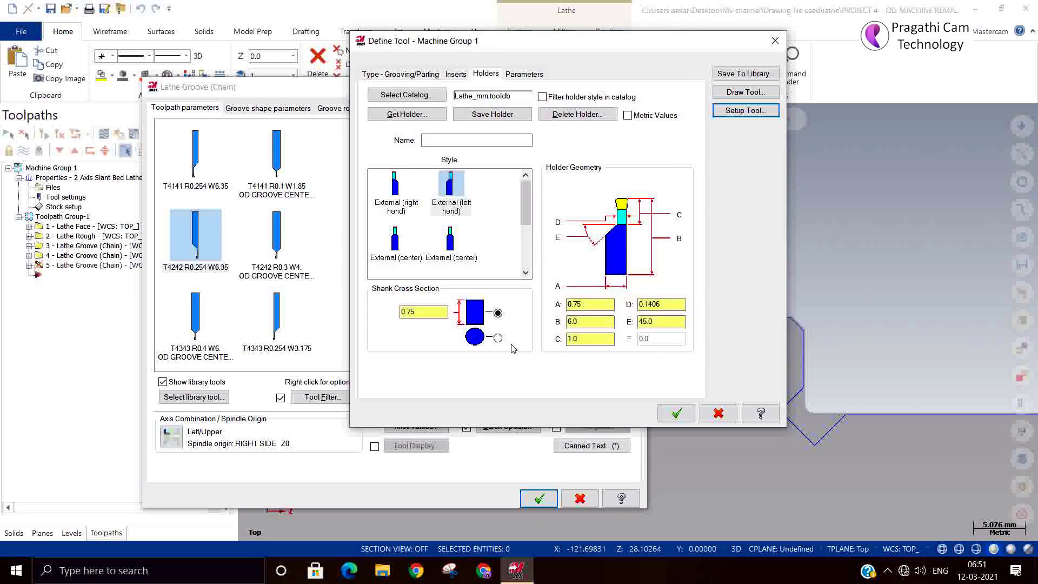
Name the tool 'inc' with tool number 42 and save the definition.
click(677, 413)
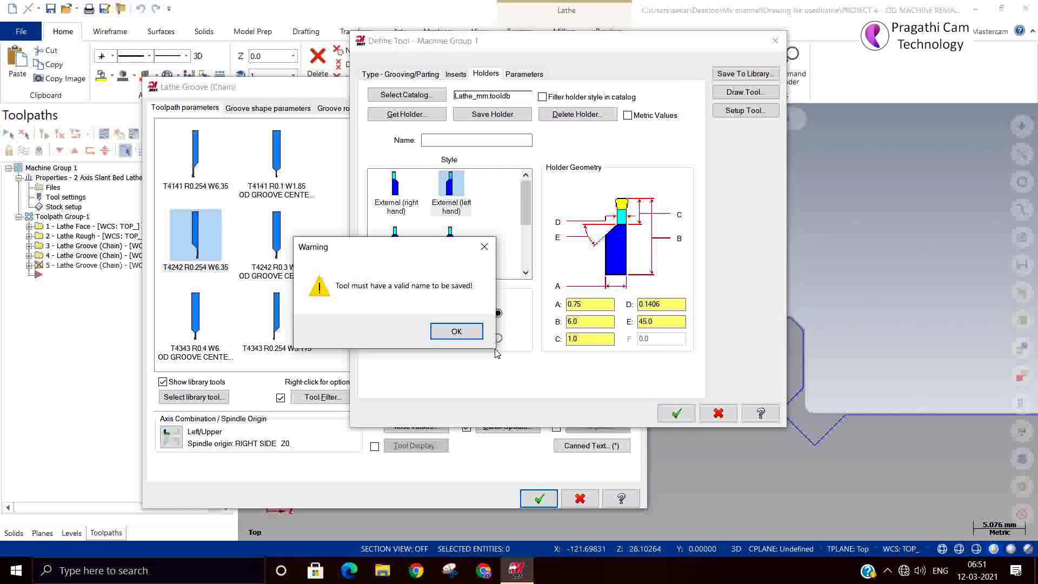
click(464, 337)
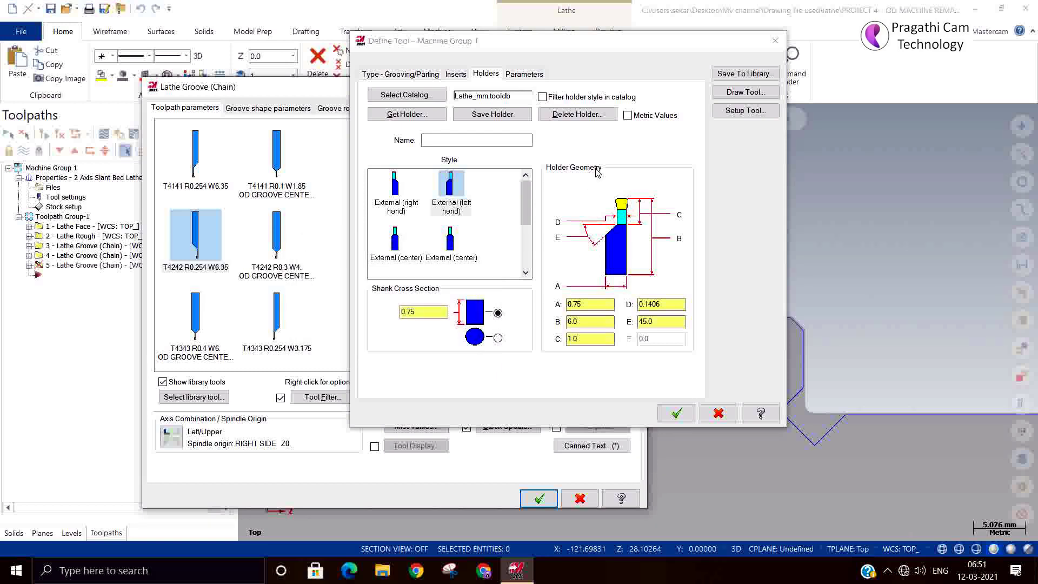
click(524, 74)
click(573, 330)
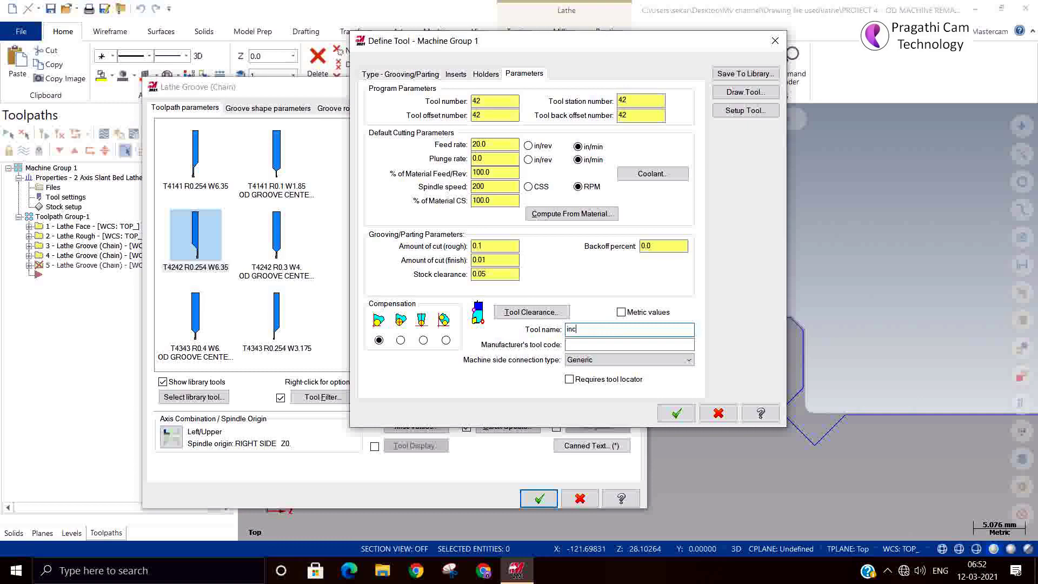
click(676, 413)
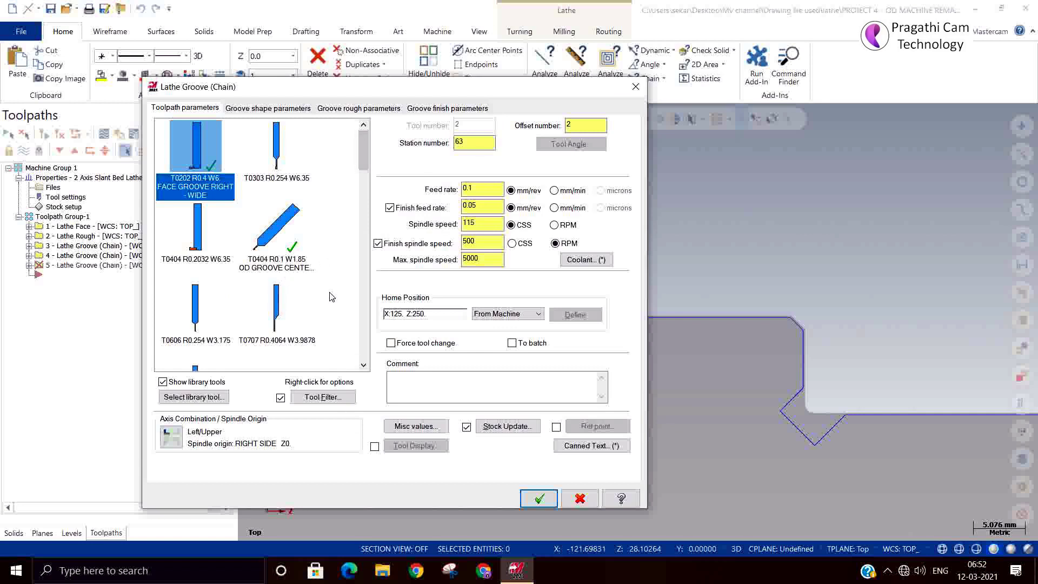
Assign the T4242 R0.254 W6.35 inc tool, check the 45° groove shape and rough settings, and accept.
scroll(332, 297, down, 5)
scroll(332, 299, down, 3)
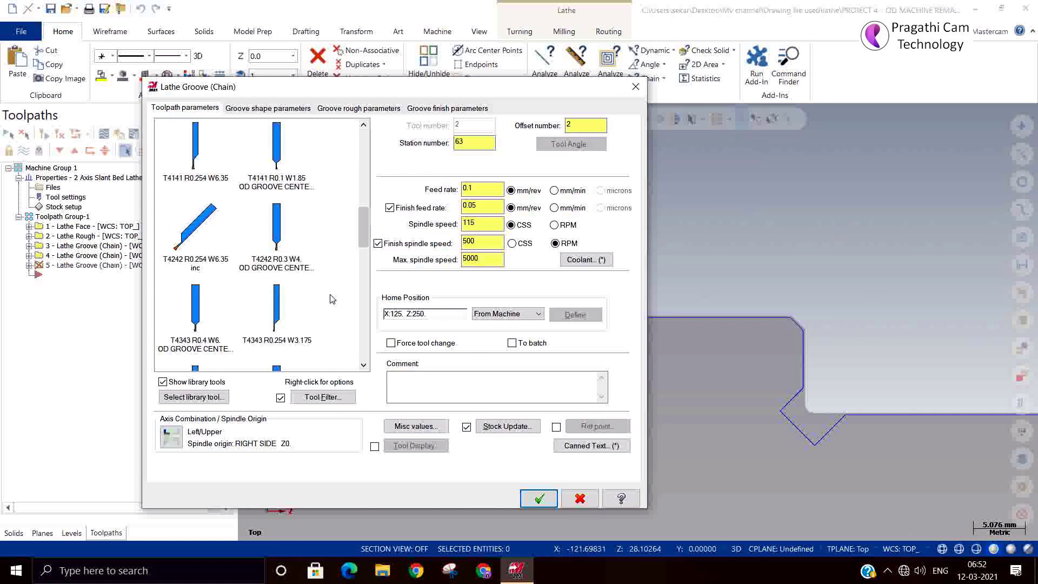
click(210, 253)
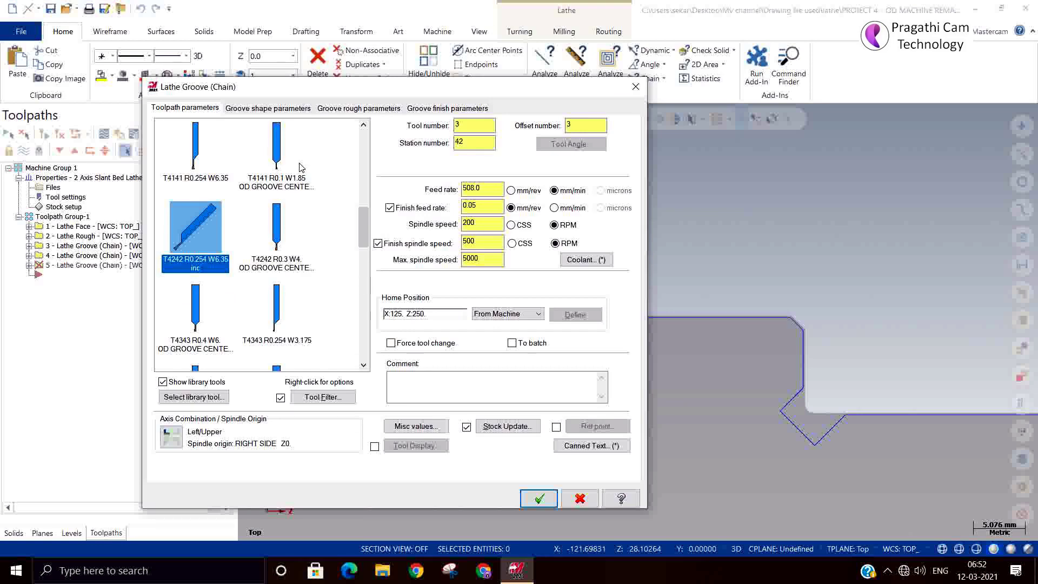
click(259, 116)
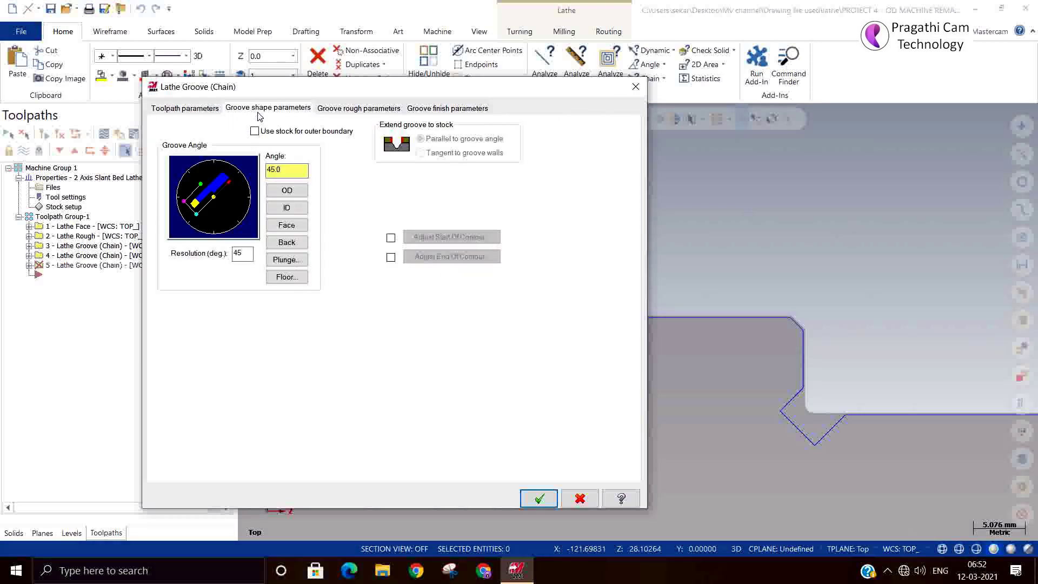
click(351, 108)
click(541, 498)
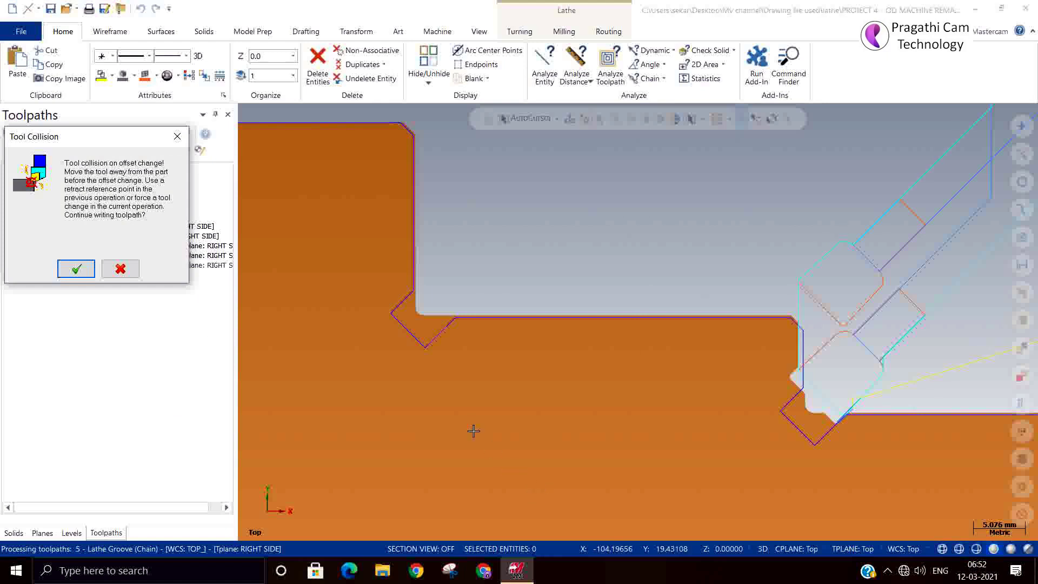
Continue past the tool collision and tool clearance violation warnings.
scroll(389, 303, down, 1)
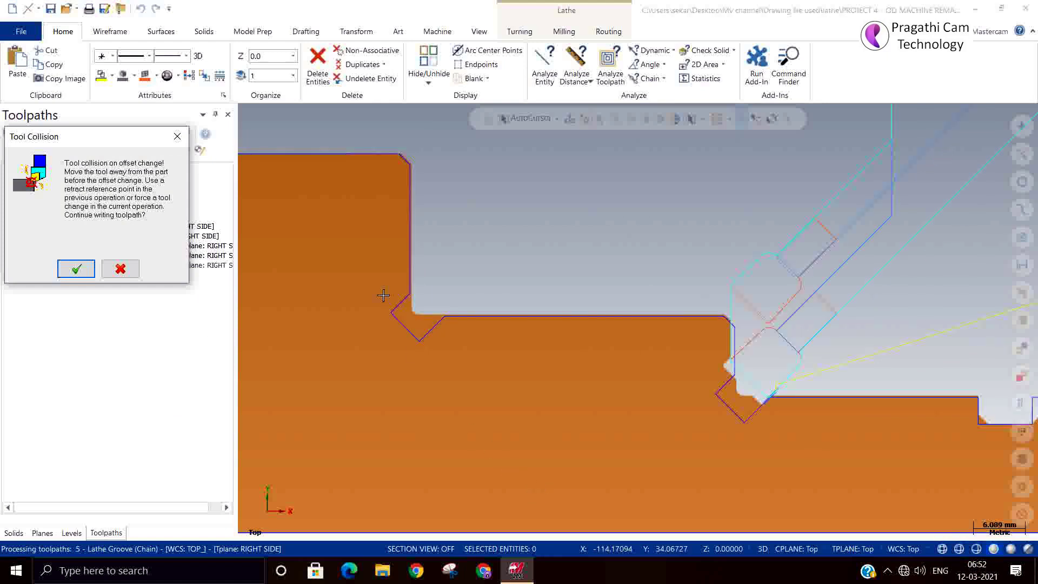
click(76, 269)
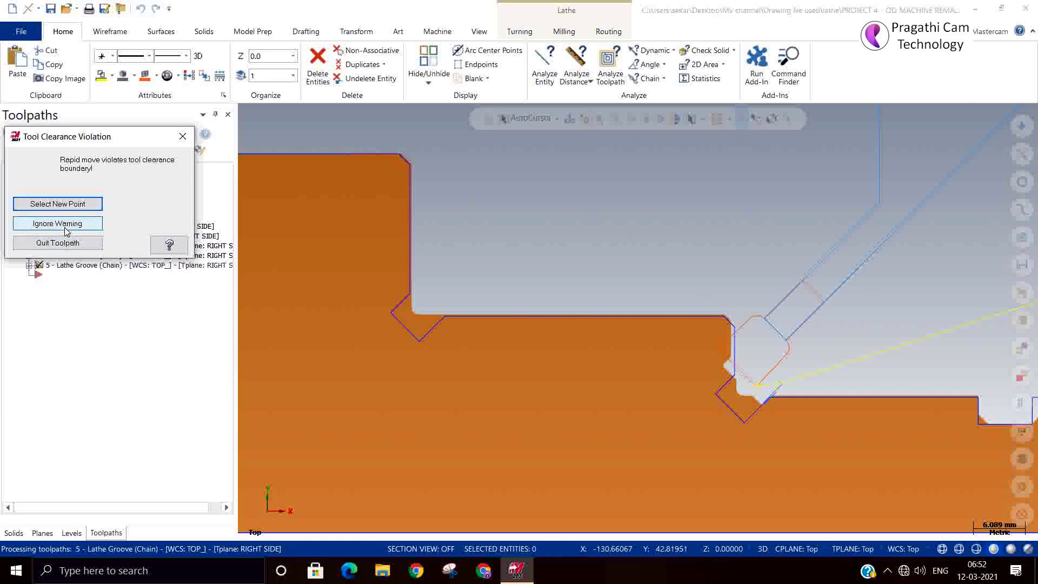
click(65, 226)
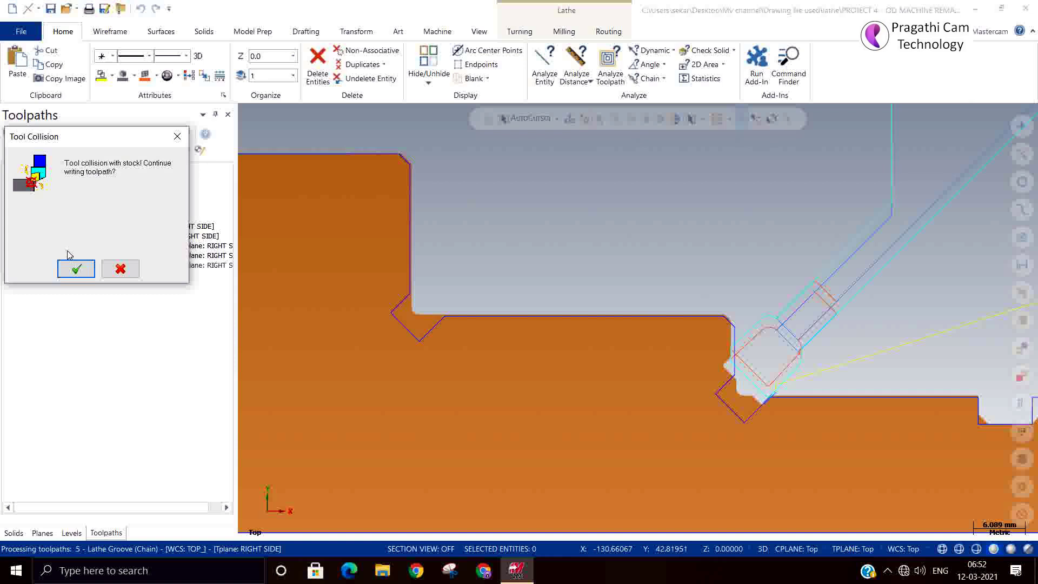
click(76, 268)
click(75, 268)
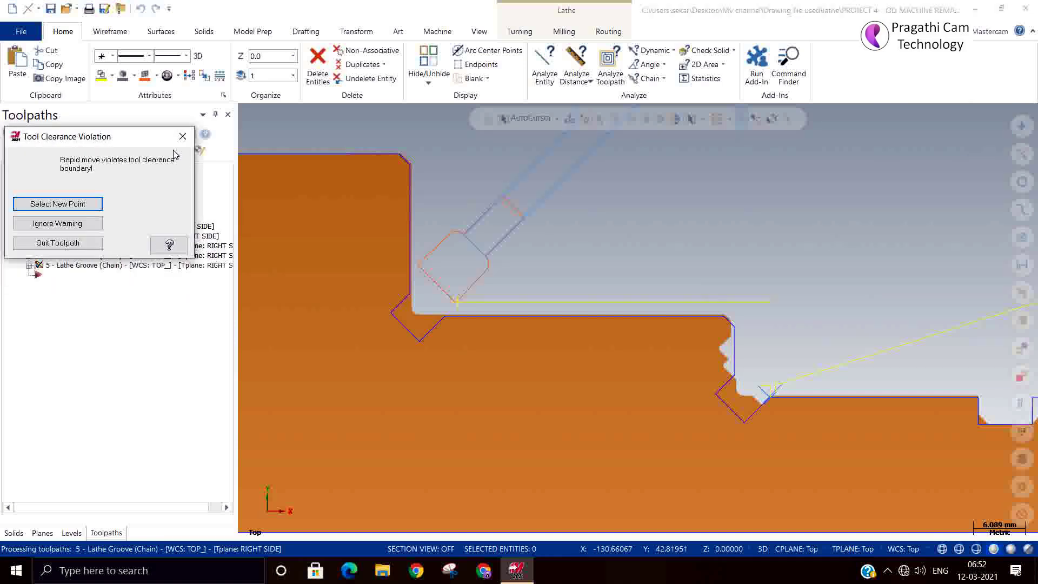
click(183, 137)
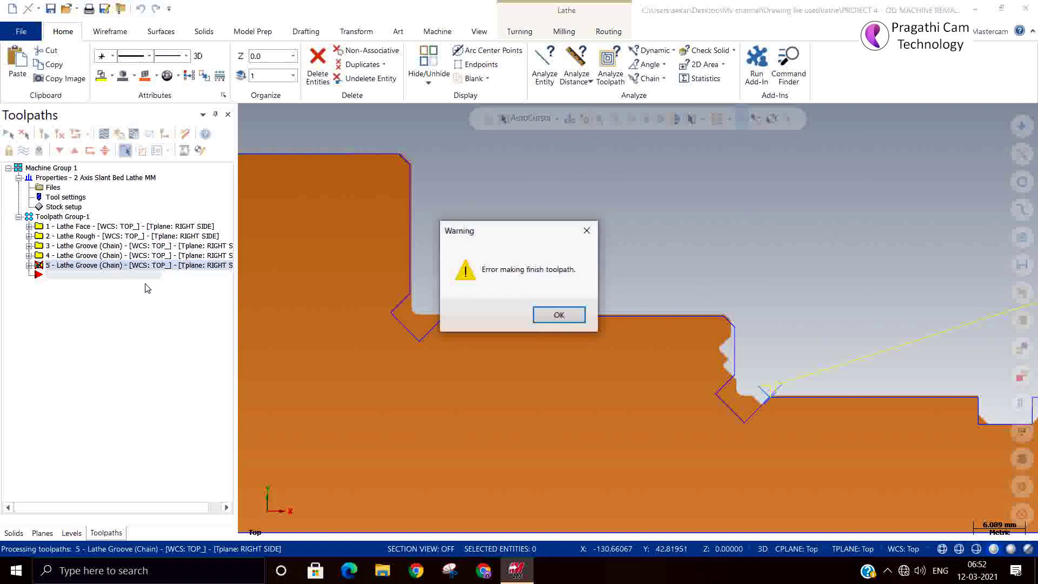
Acknowledge the finish toolpath error and keep groove operation 5.
click(559, 315)
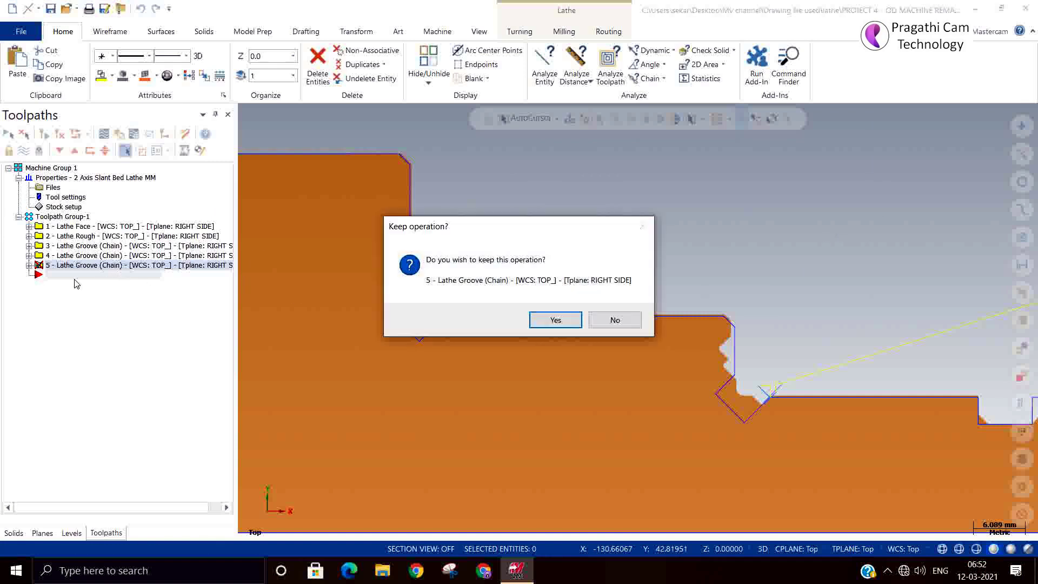
click(556, 319)
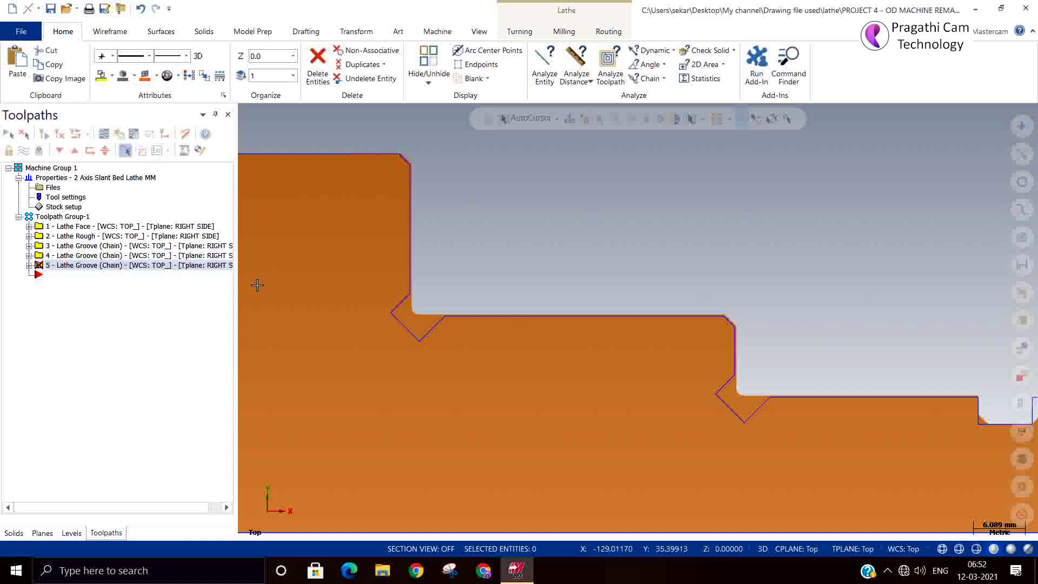
click(70, 266)
click(73, 267)
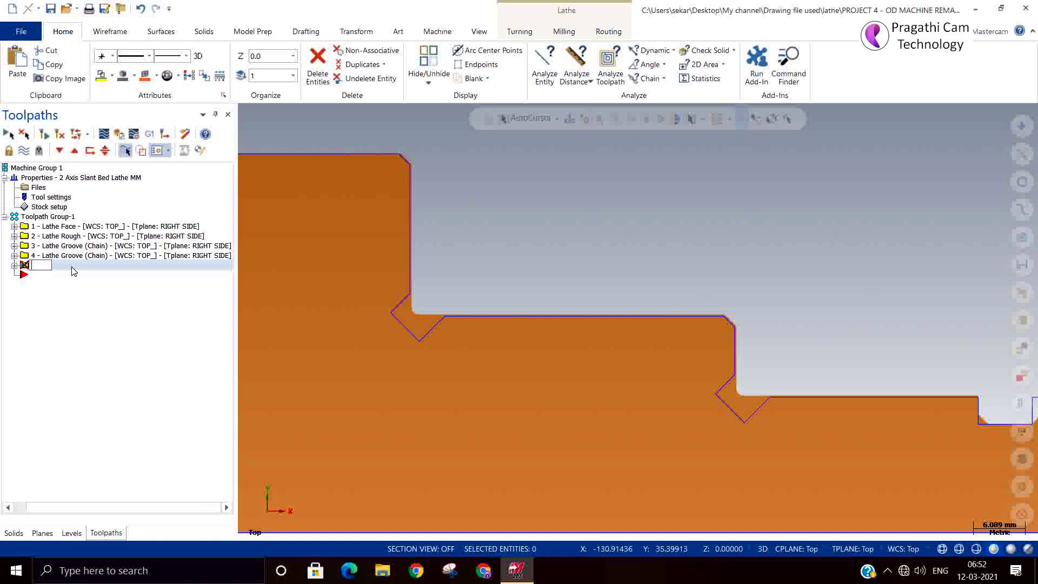
Reopen groove operation 5's toolpath parameters.
click(23, 294)
click(15, 266)
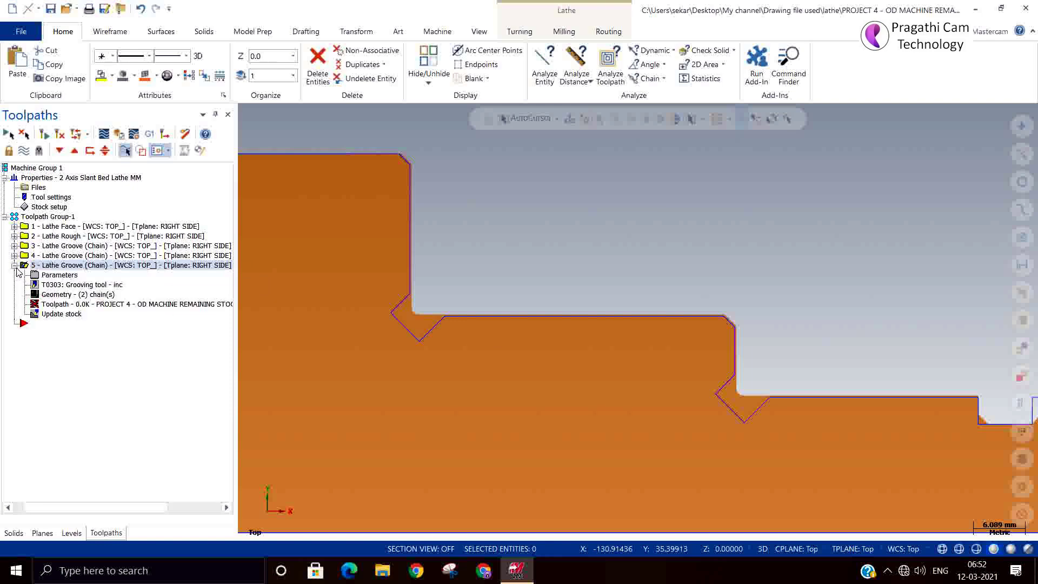
click(54, 276)
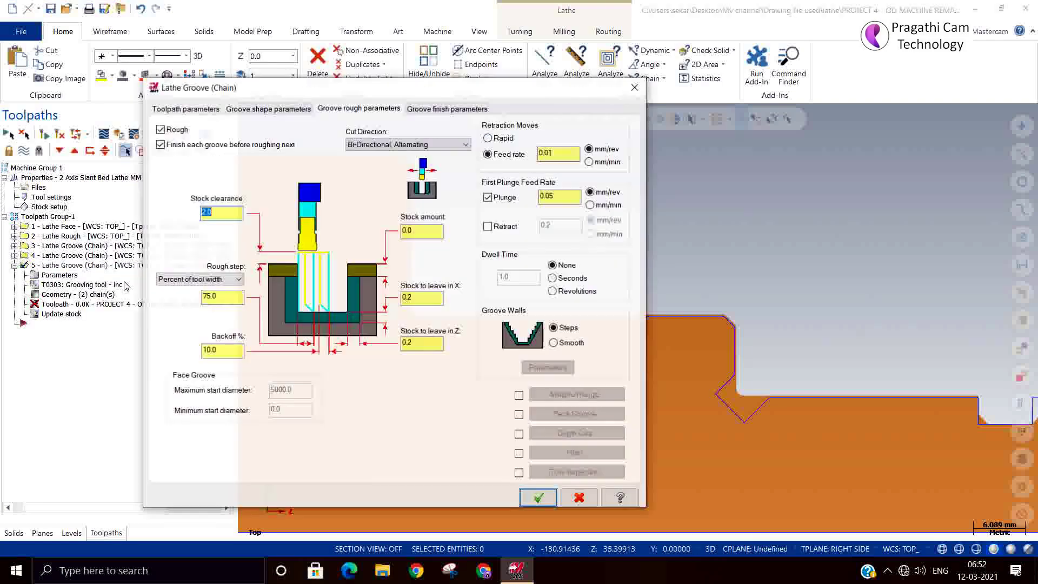
click(197, 109)
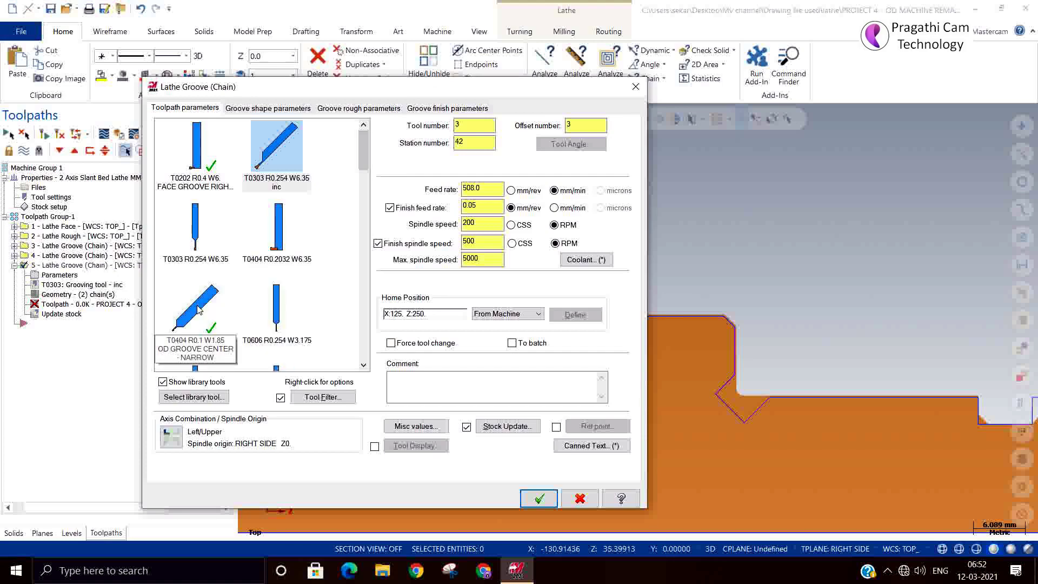
Preview the inc tool's shape, then choose the T0404 R0.1 W1.85 narrow groove tool.
double_click(257, 169)
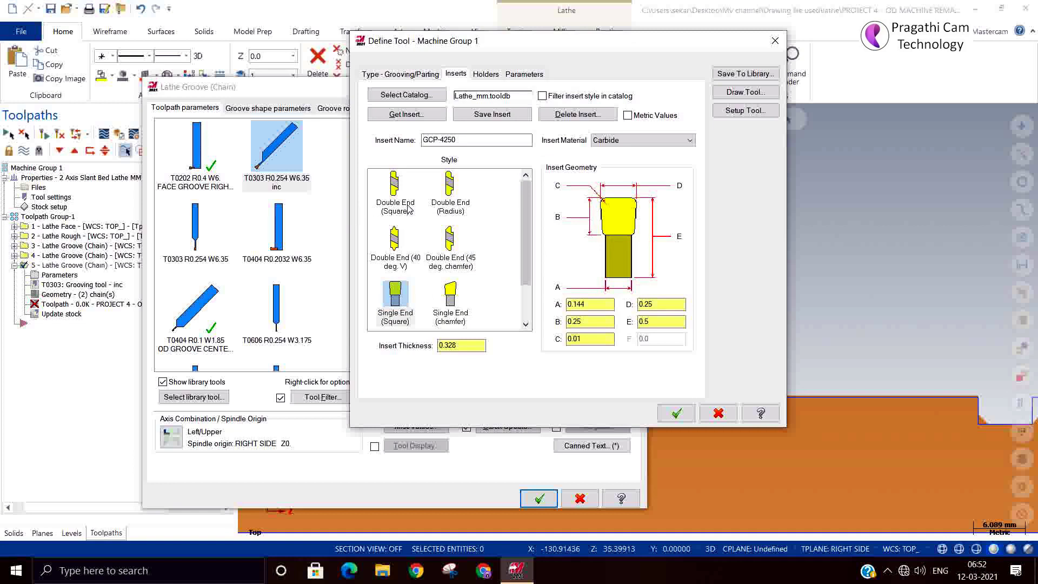
click(661, 304)
click(746, 93)
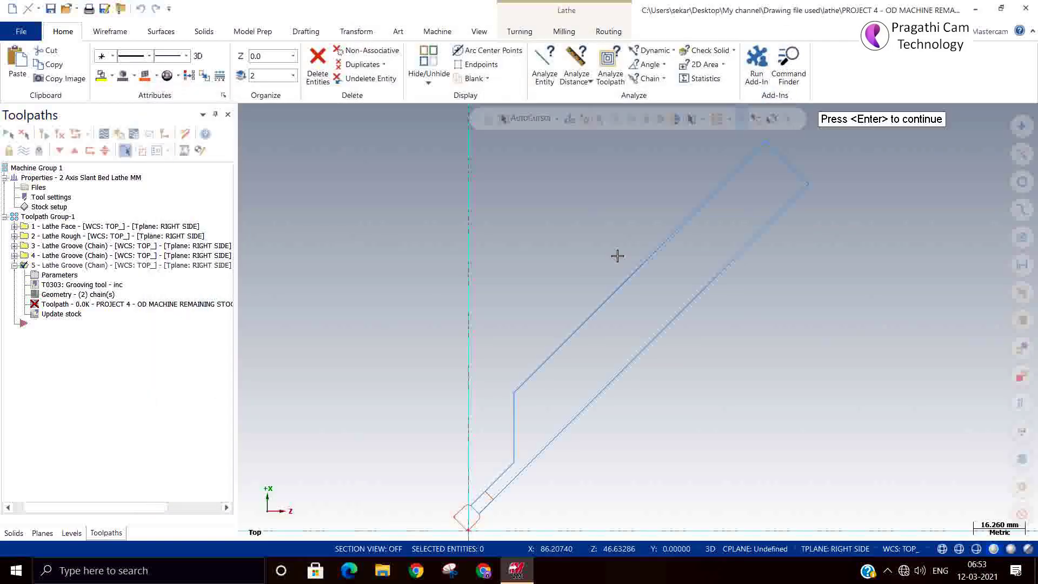
key(Return)
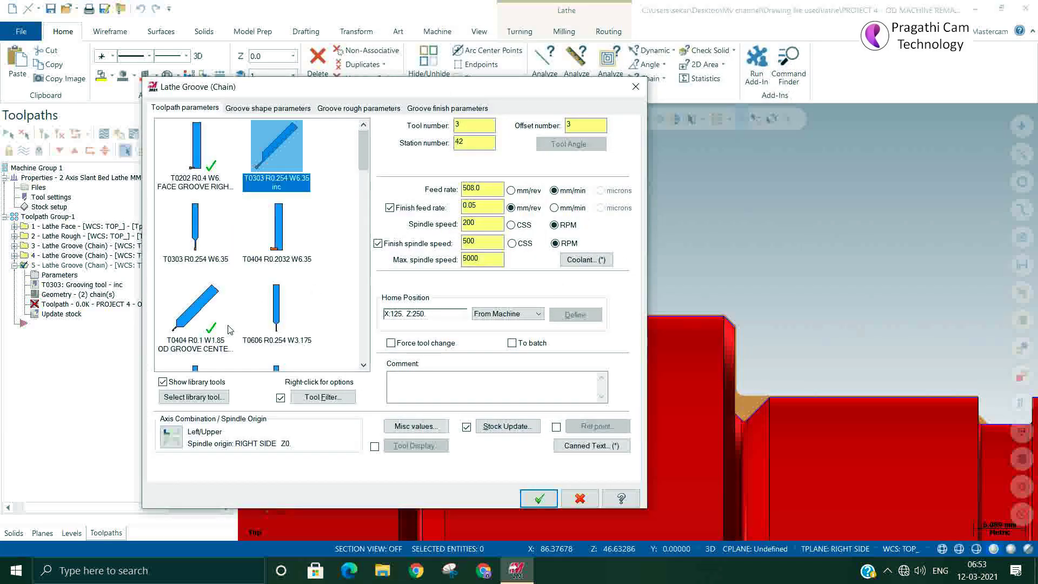
click(190, 322)
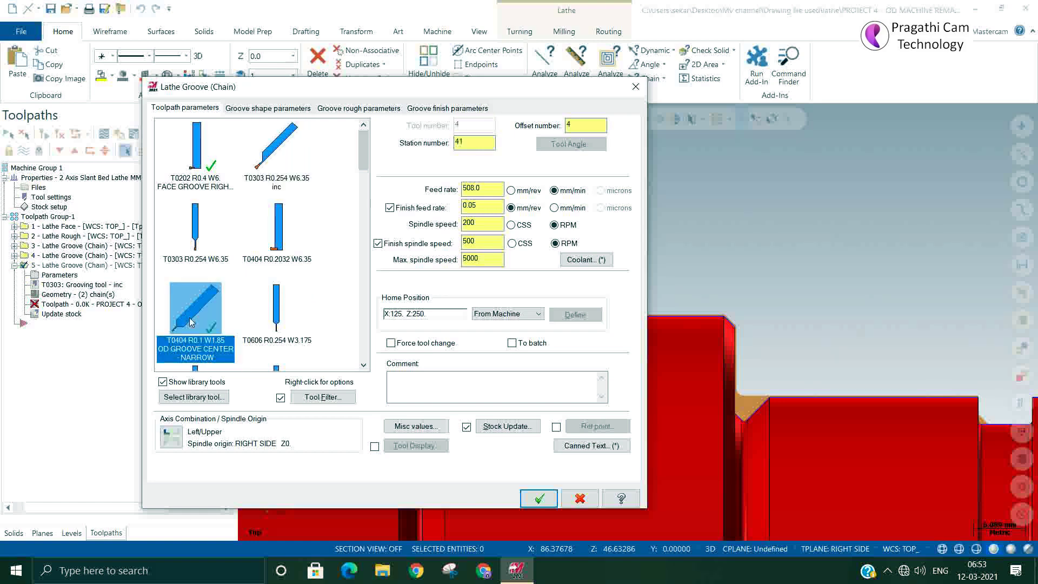
Accept the T0404 tool definition and regenerate operation 5.
double_click(190, 322)
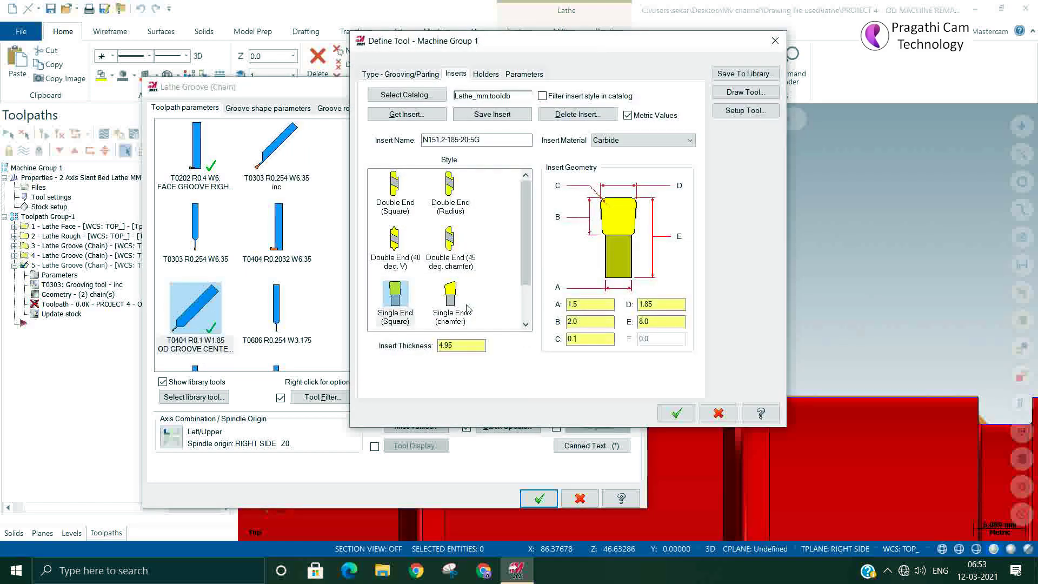
click(677, 413)
click(539, 498)
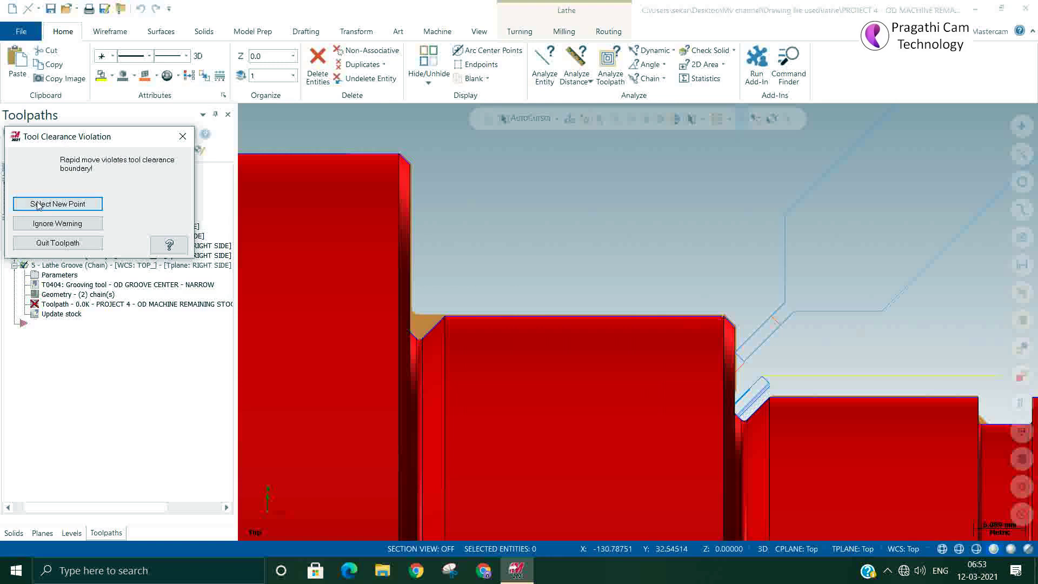
Resolve the clearance violation with a new rapid point above the part.
scroll(586, 296, down, 5)
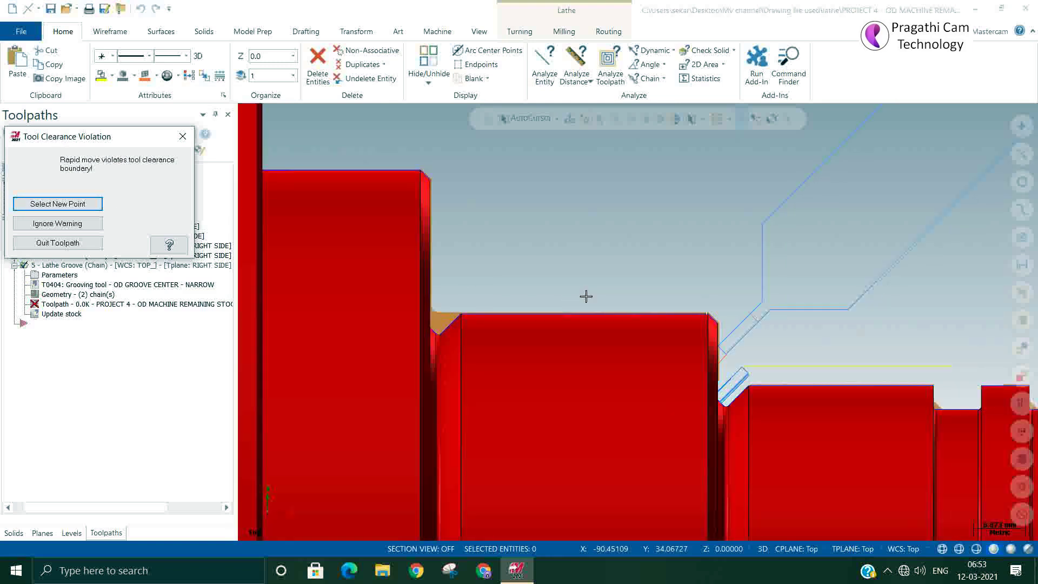
click(92, 205)
click(702, 303)
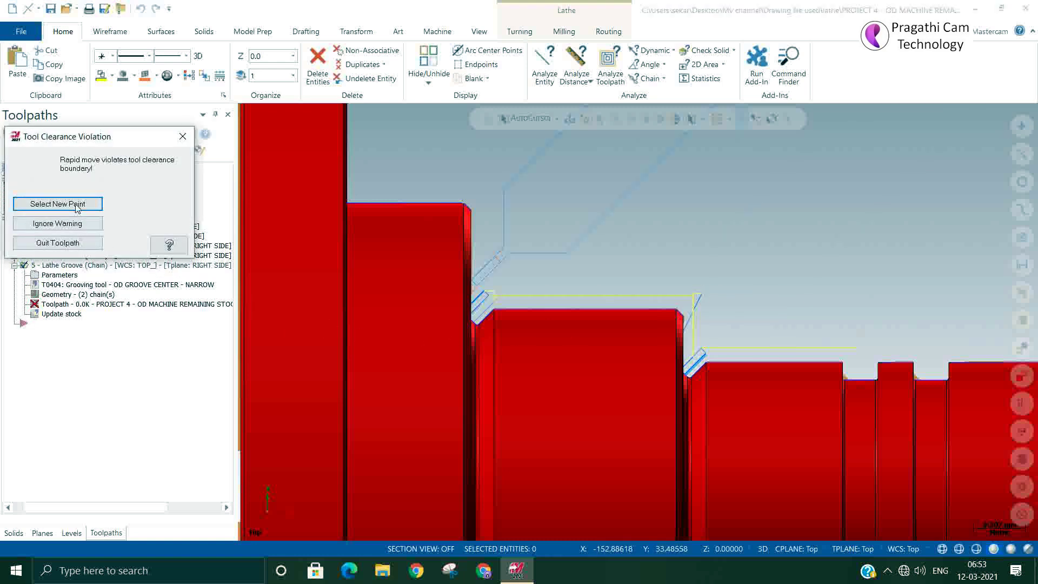
click(78, 204)
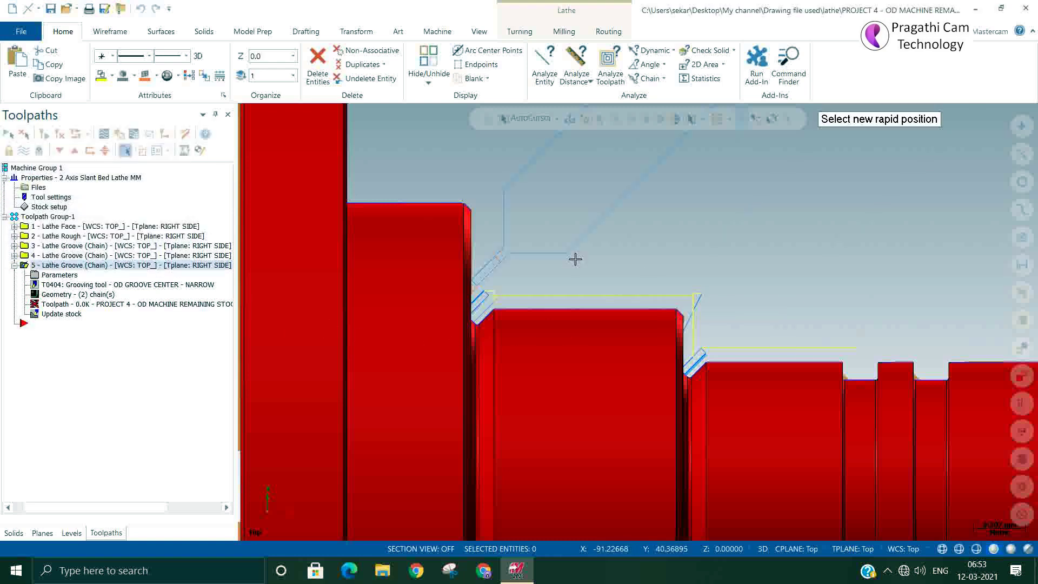
click(503, 235)
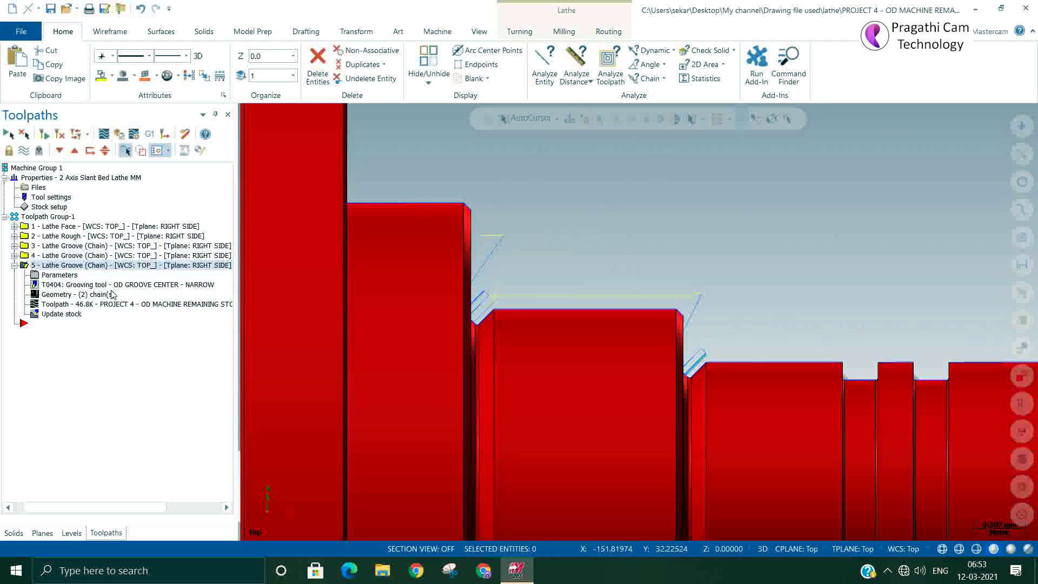
Select all part and chuck solid surfaces and show level 1's 199 entities in Levels.
scroll(709, 282, down, 4)
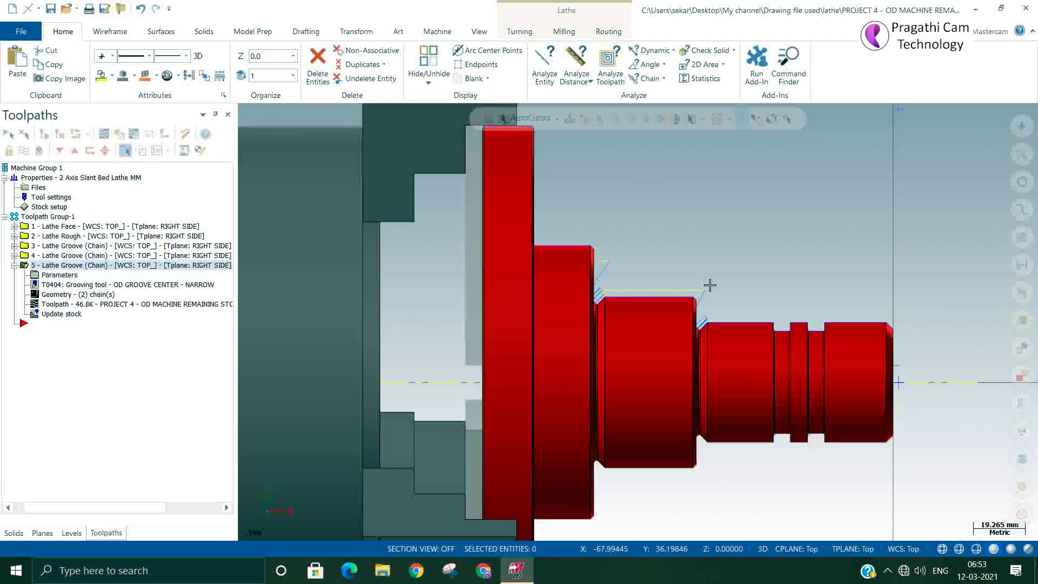
scroll(368, 292, down, 2)
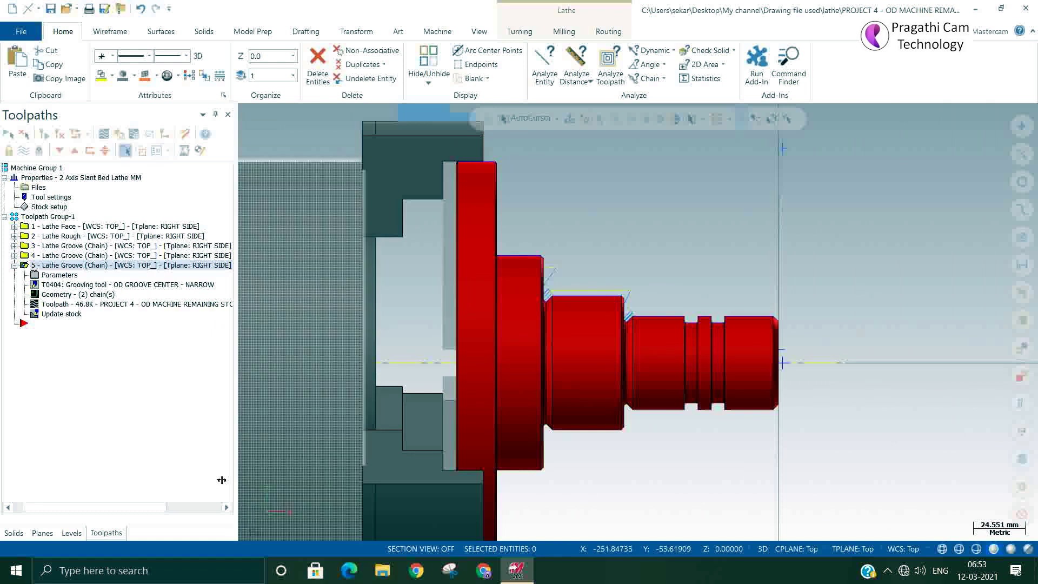
scroll(766, 389, down, 2)
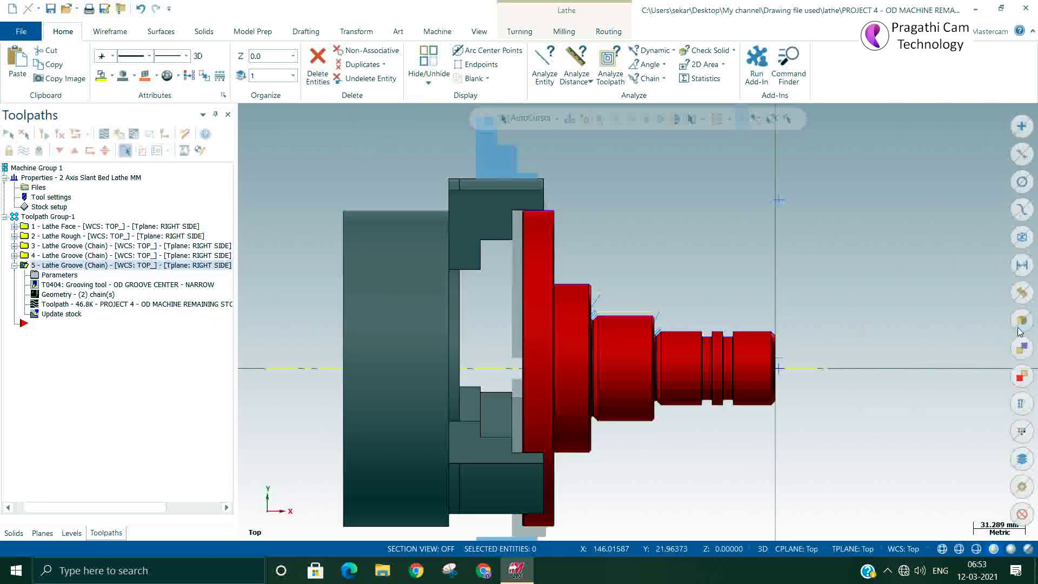
click(631, 371)
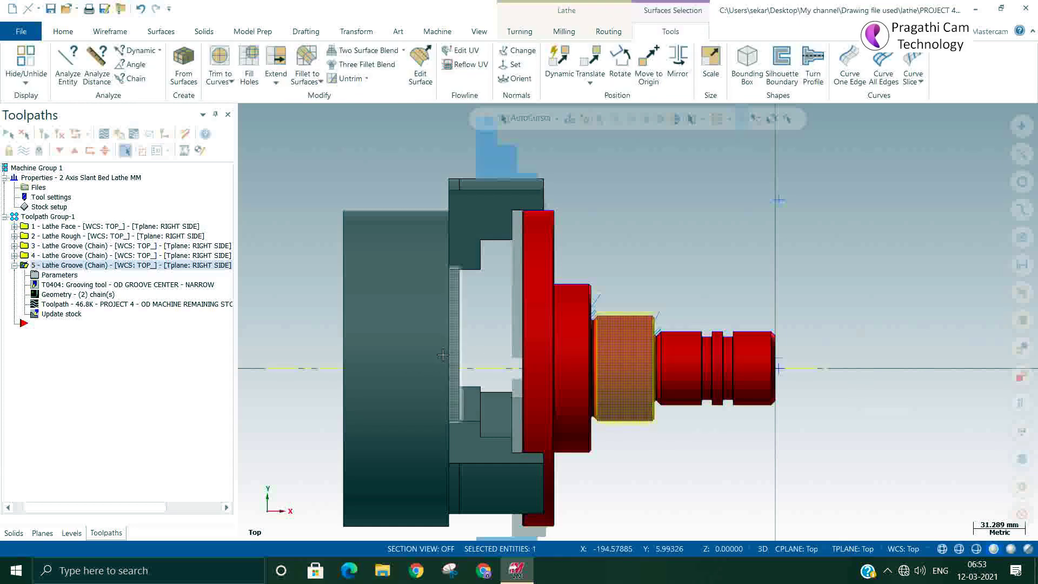
click(423, 335)
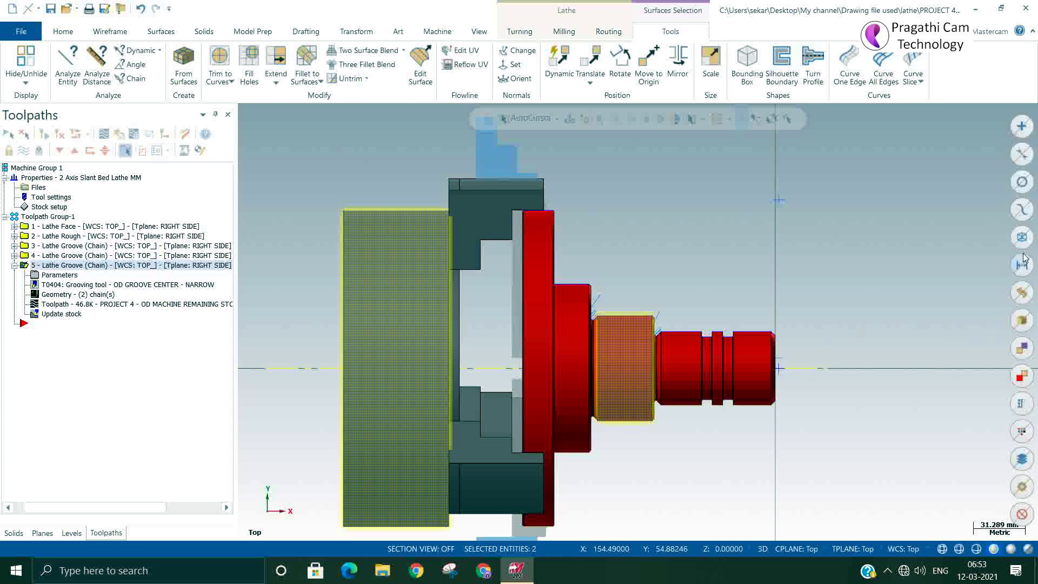
click(1022, 293)
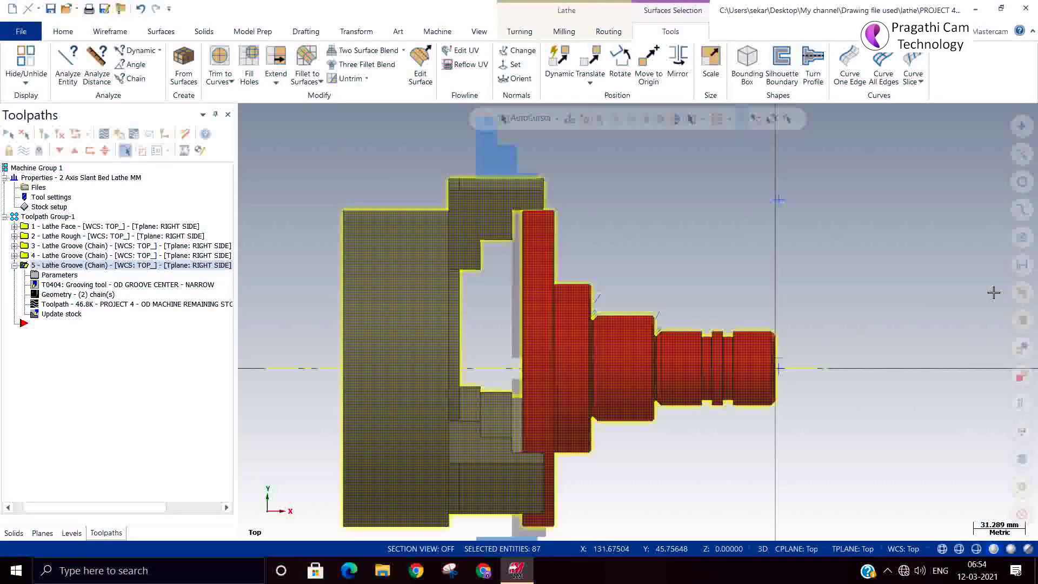
key(Escape)
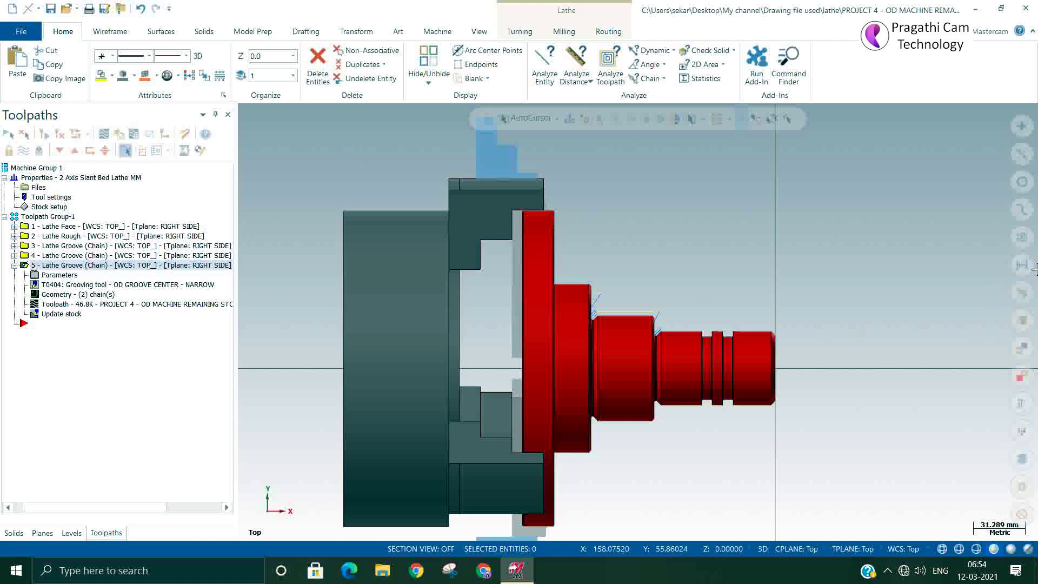
click(1022, 293)
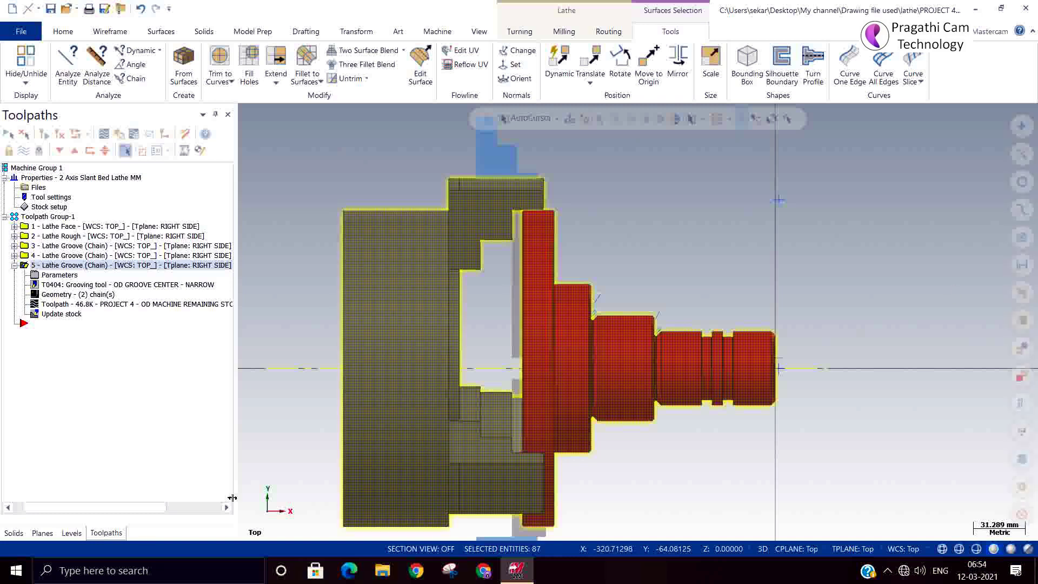
click(73, 533)
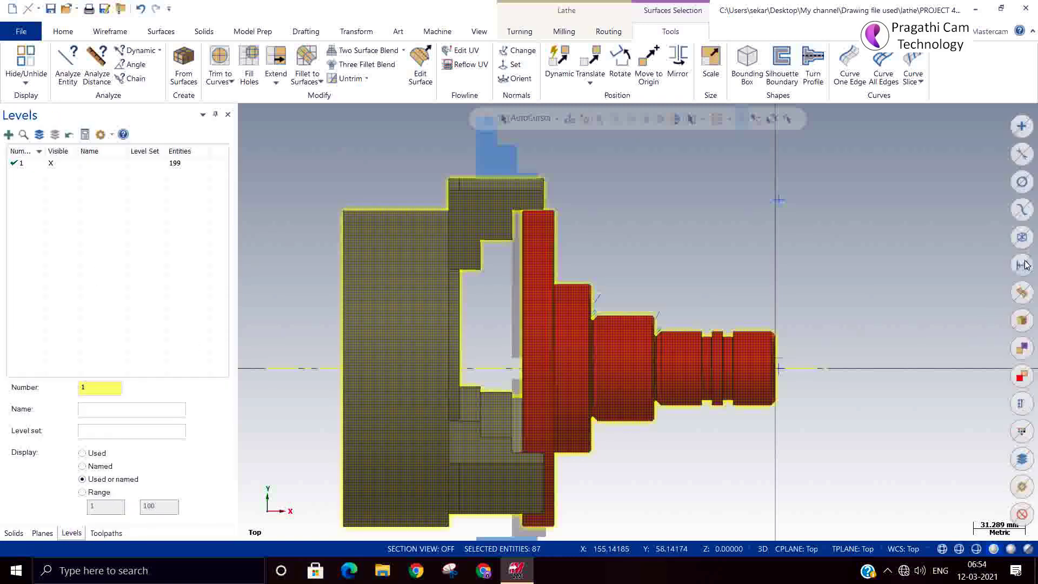
Select the wireframe entities, hide the solids with Alt+E, and return to the Toolpaths list.
click(1020, 241)
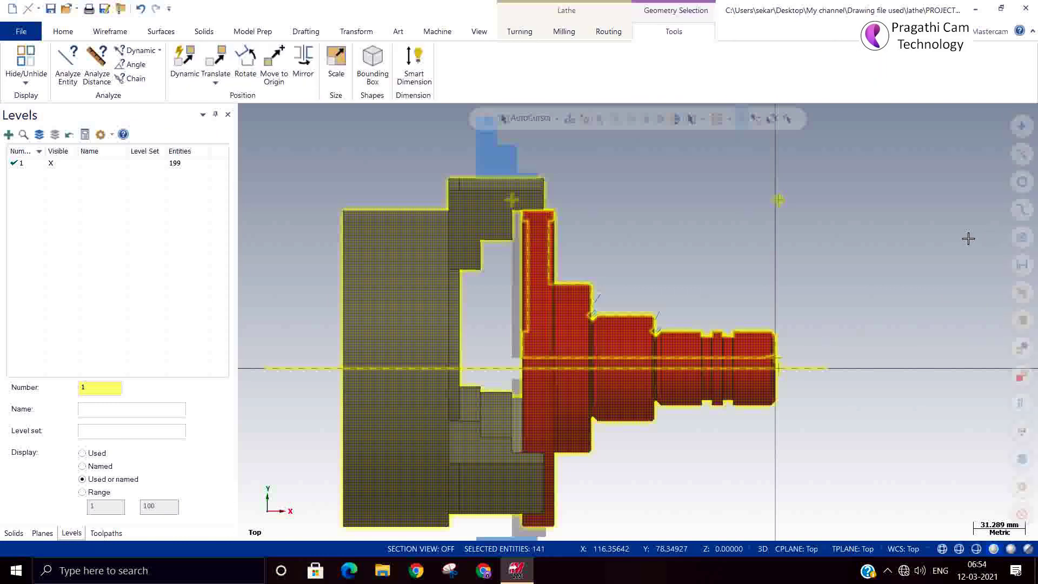
key(Escape)
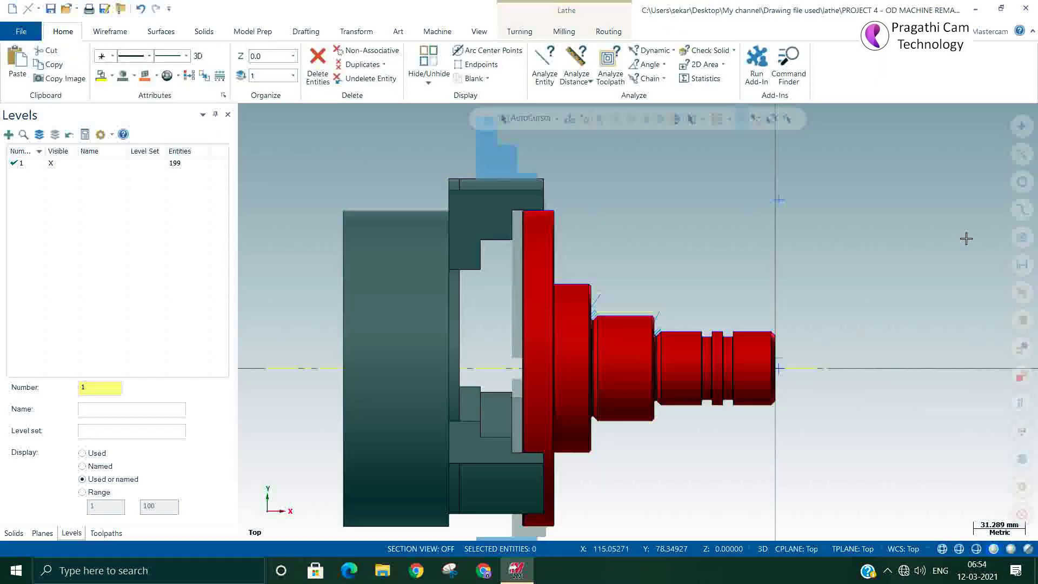
click(1020, 239)
key(alt+e)
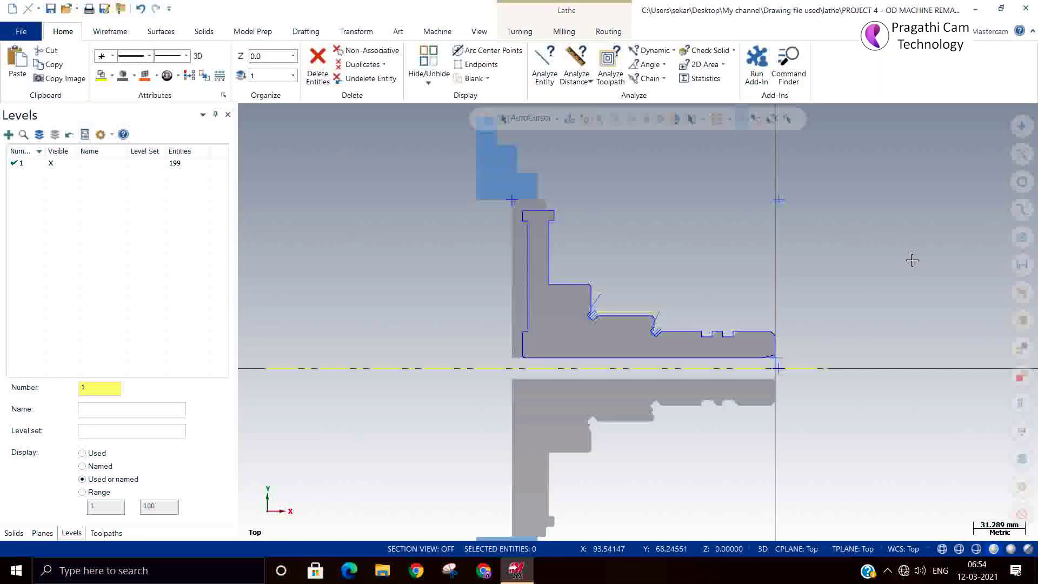
scroll(621, 331, up, 5)
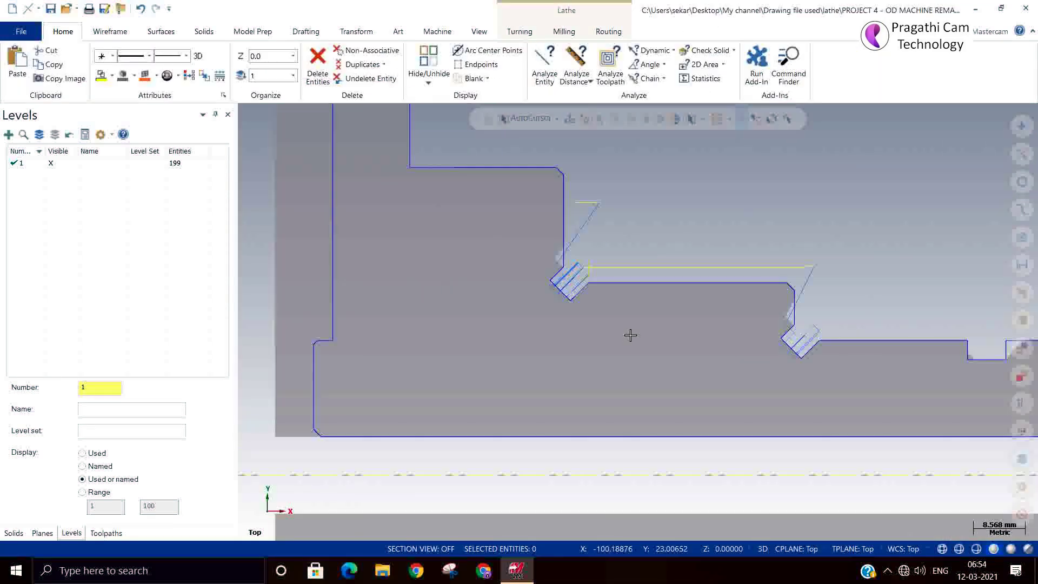
scroll(826, 373, up, 1)
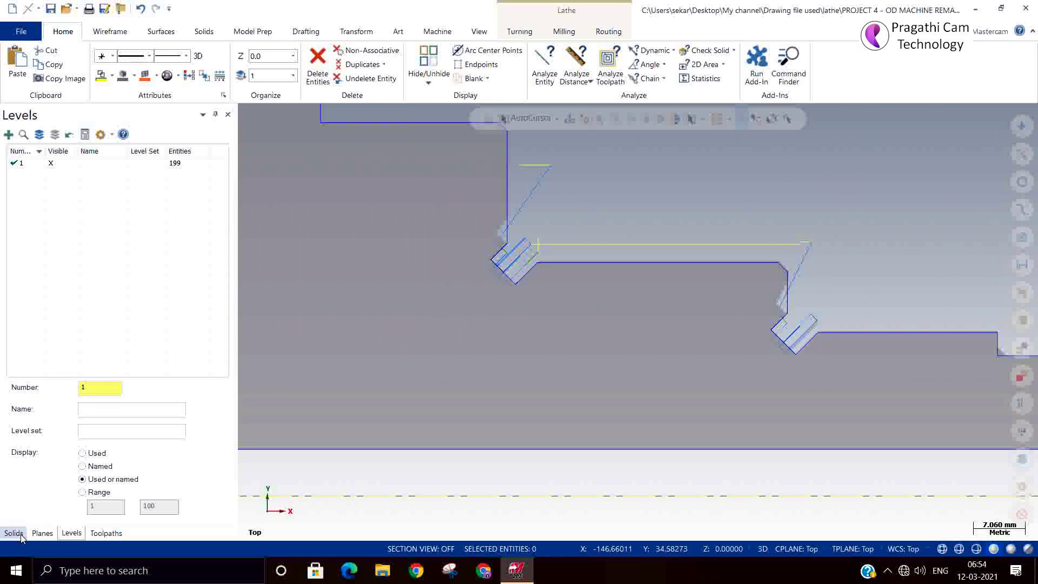
click(106, 533)
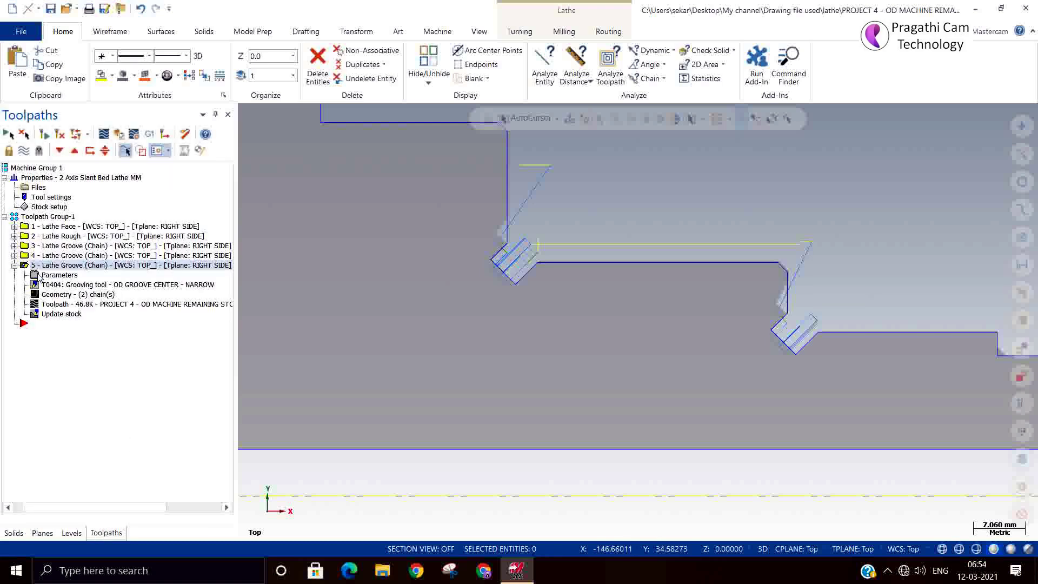
Enable Automatically calculate entry vector for operation 5's second-pass finish lead-in, then accept.
click(39, 276)
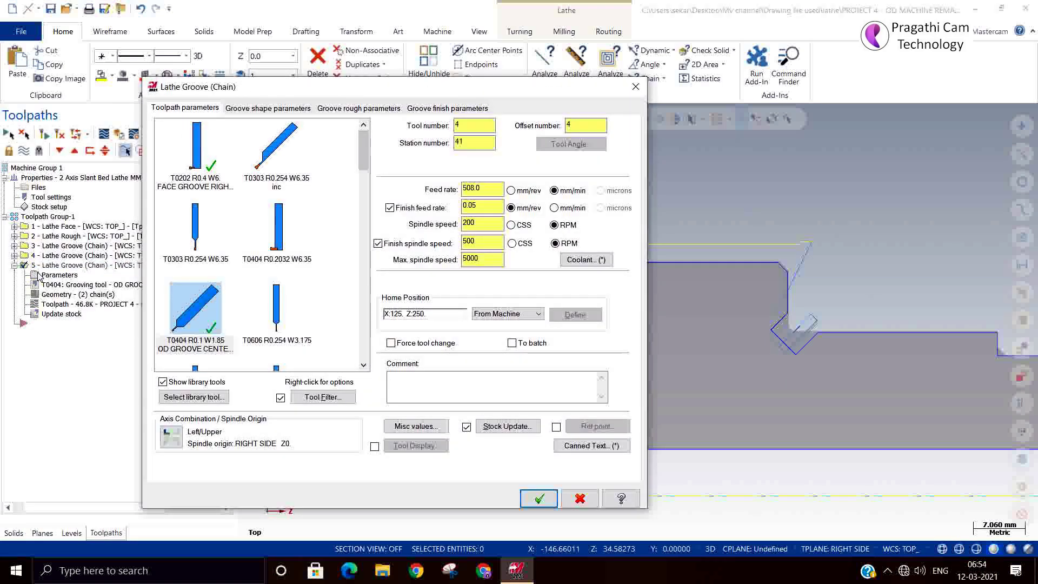
click(262, 109)
click(348, 112)
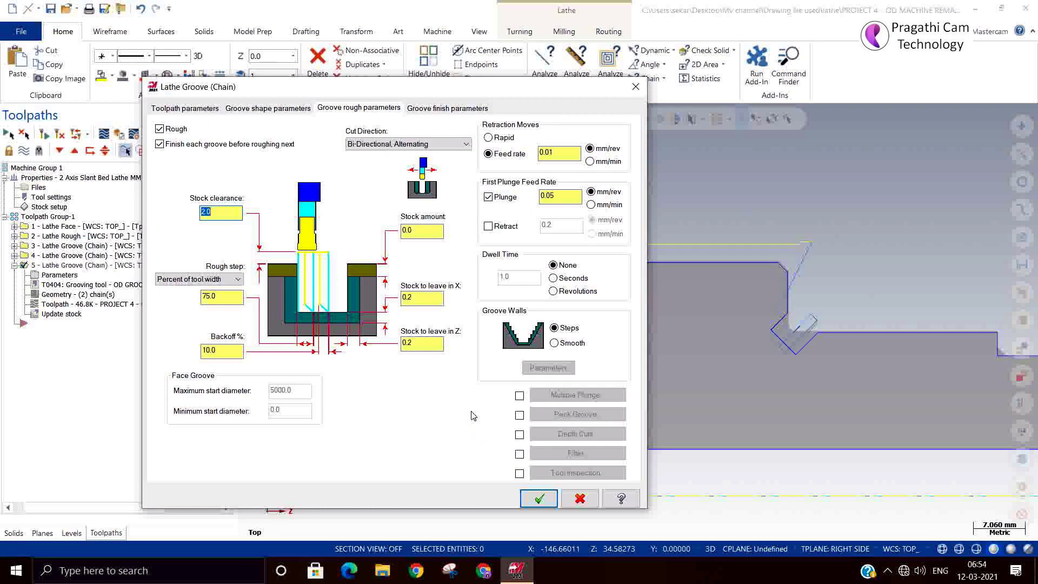
click(447, 108)
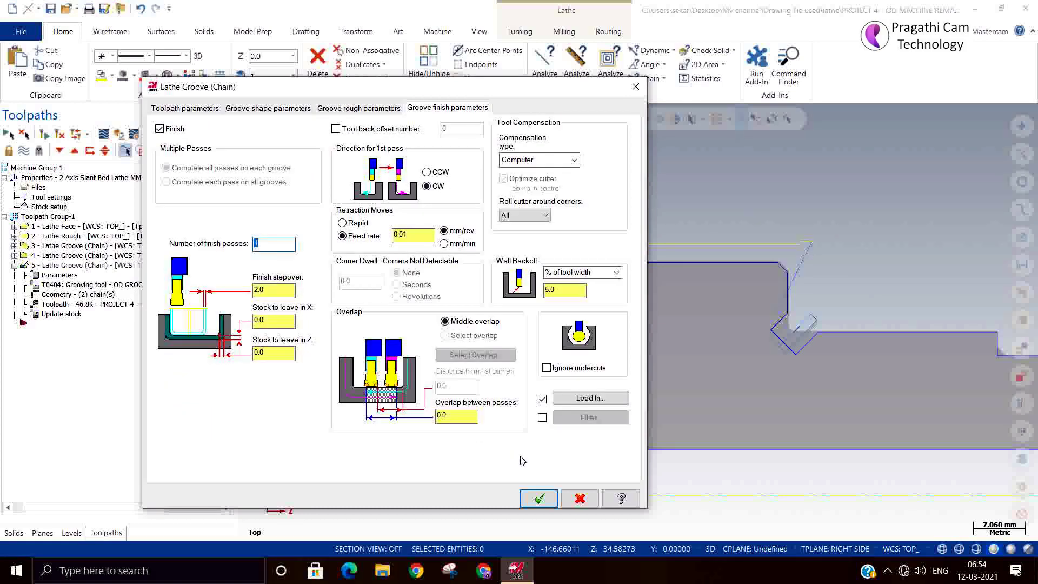
click(577, 398)
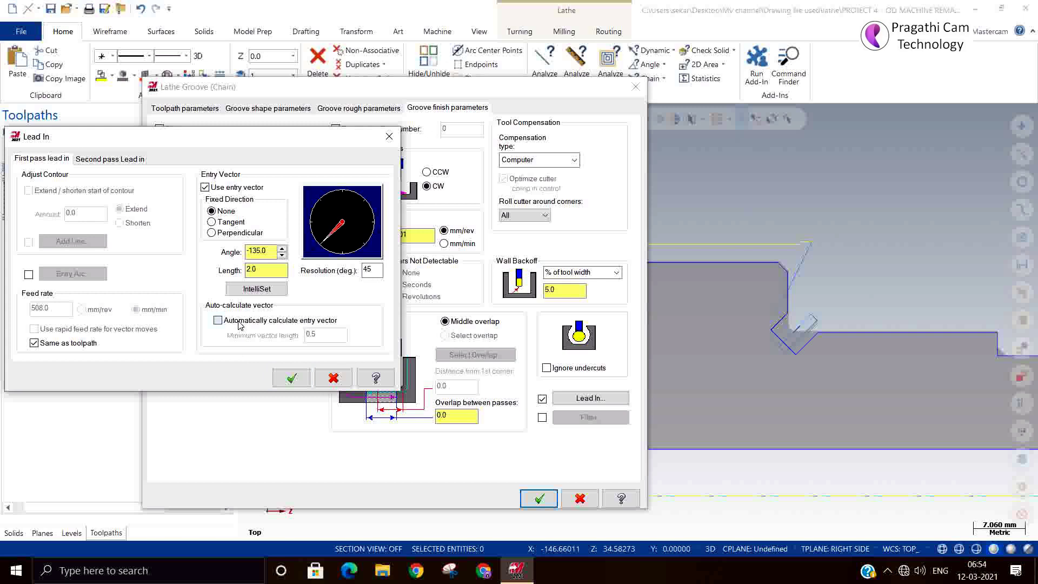
click(105, 159)
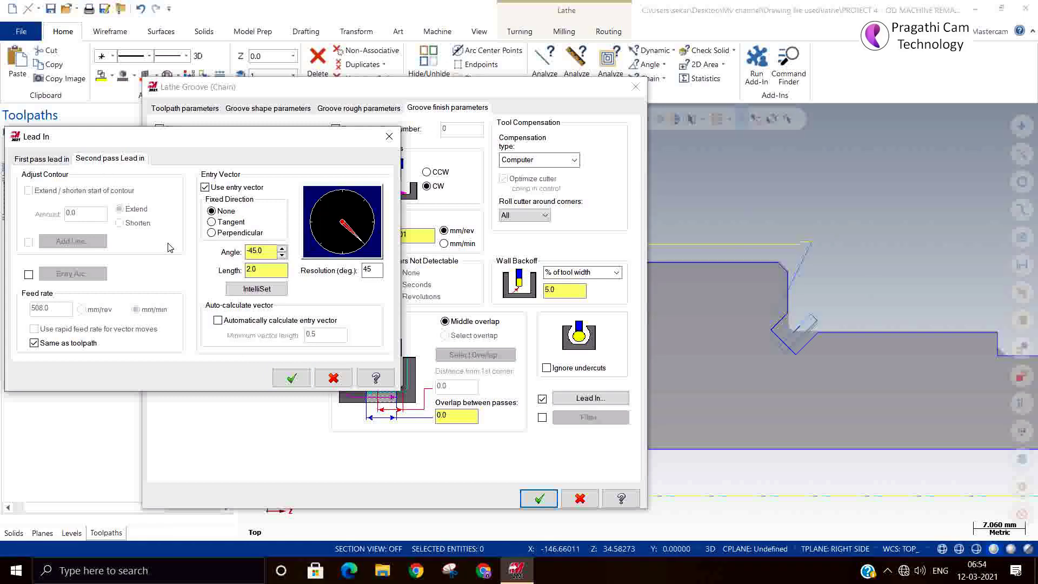
click(261, 323)
click(292, 377)
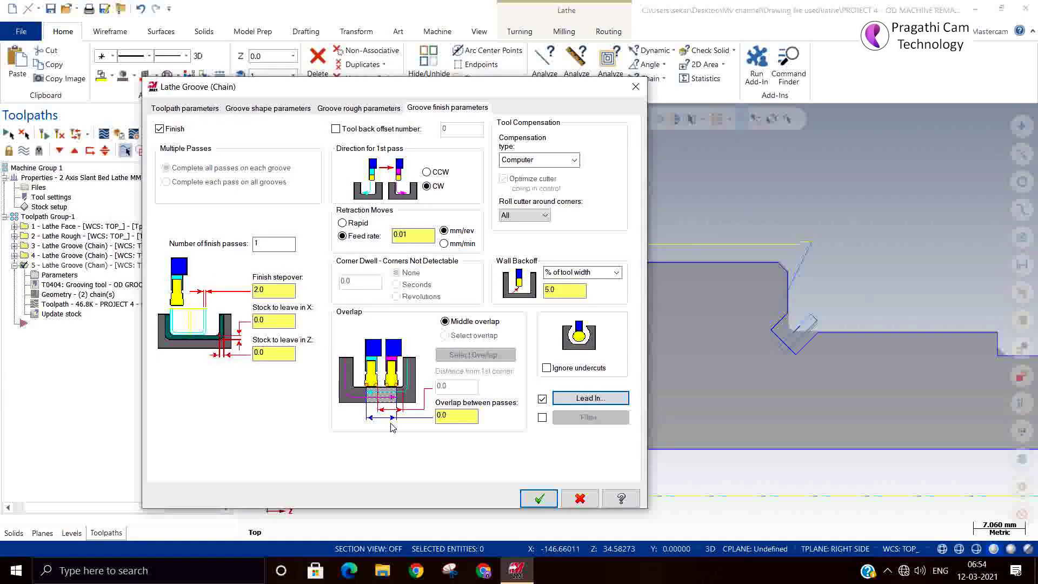
click(540, 497)
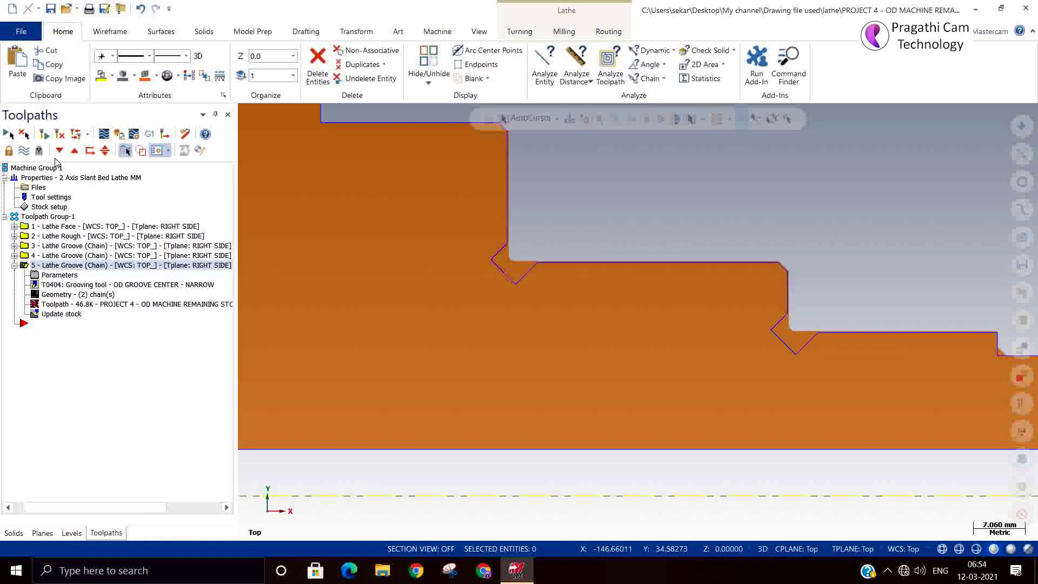
Regenerate the modified groove operation 5 toolpath.
click(60, 134)
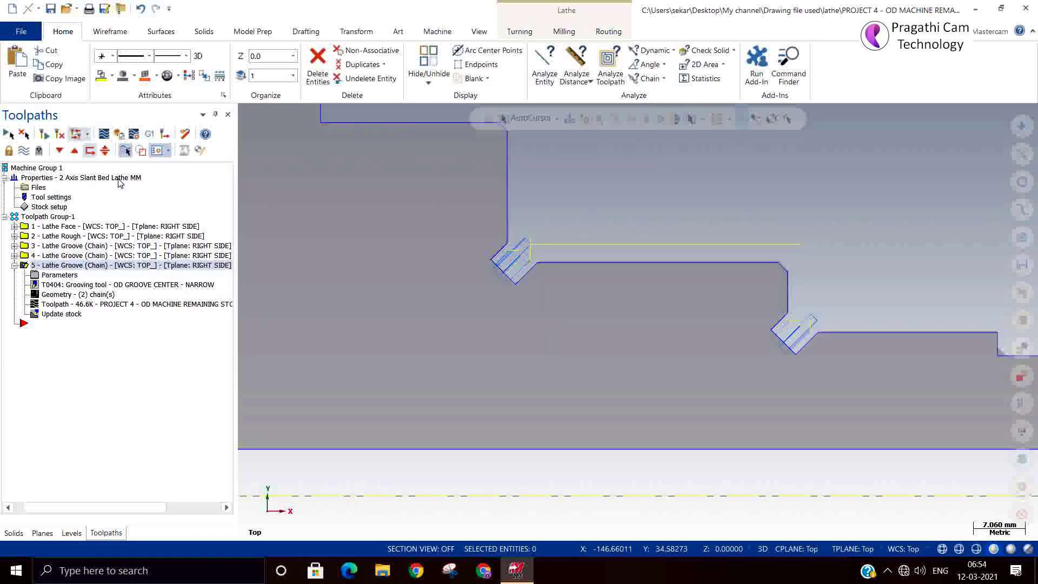
scroll(561, 345, down, 6)
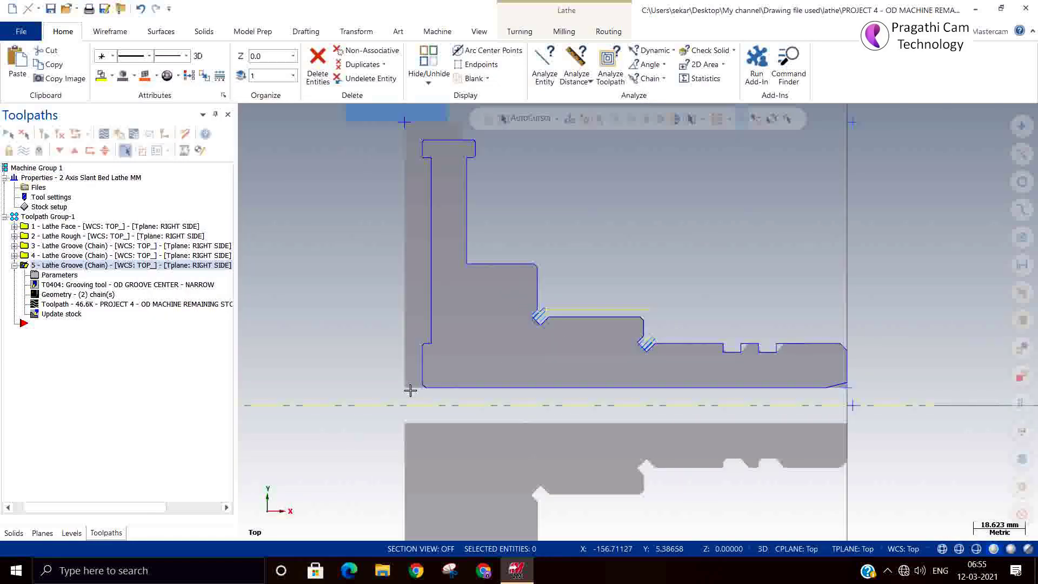
scroll(725, 429, up, 5)
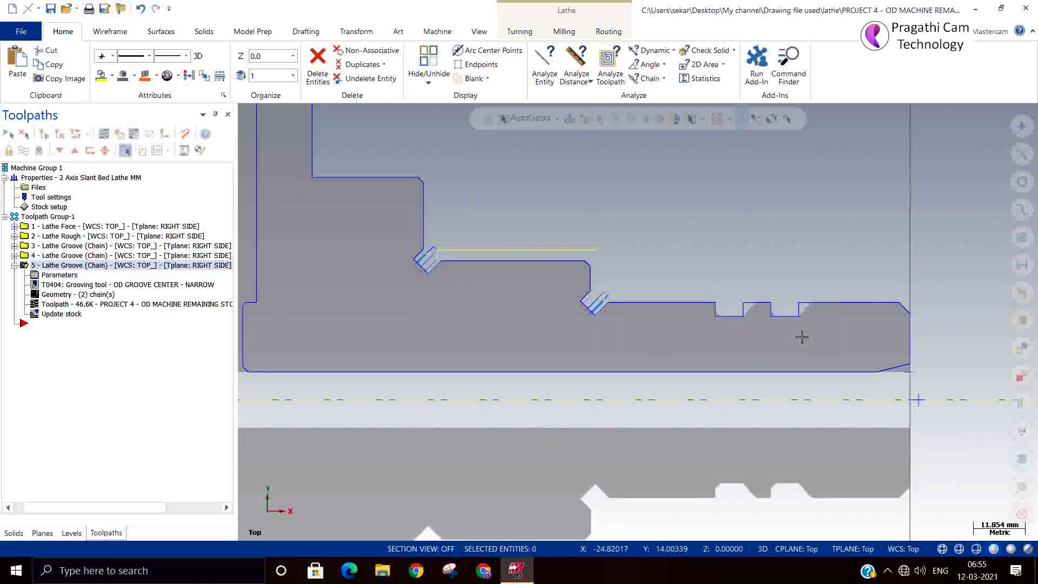
Assign the straight T0303 R0.254 W6.35 grooving tool to groove operation 4.
click(15, 256)
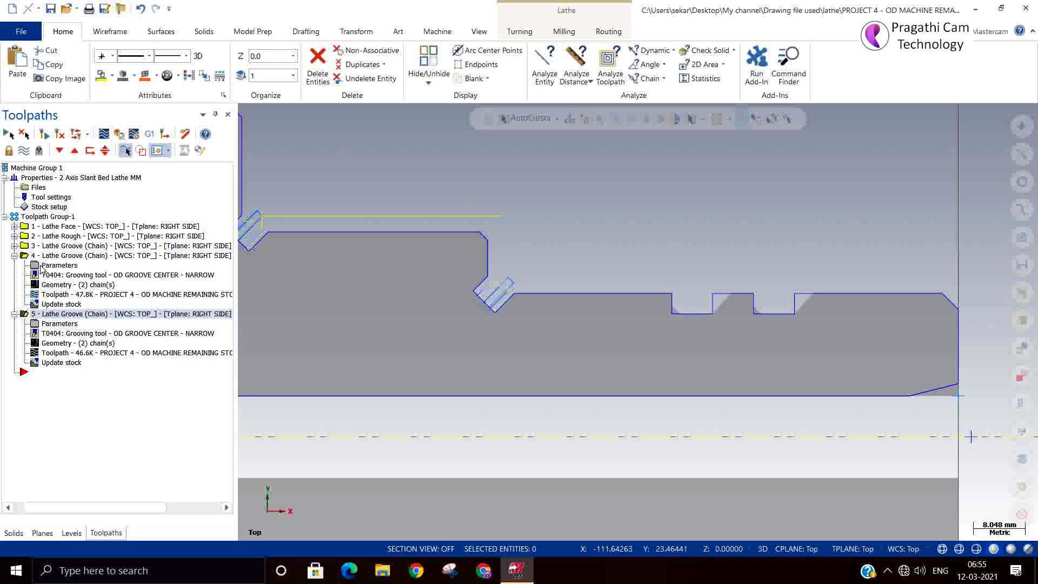
click(42, 267)
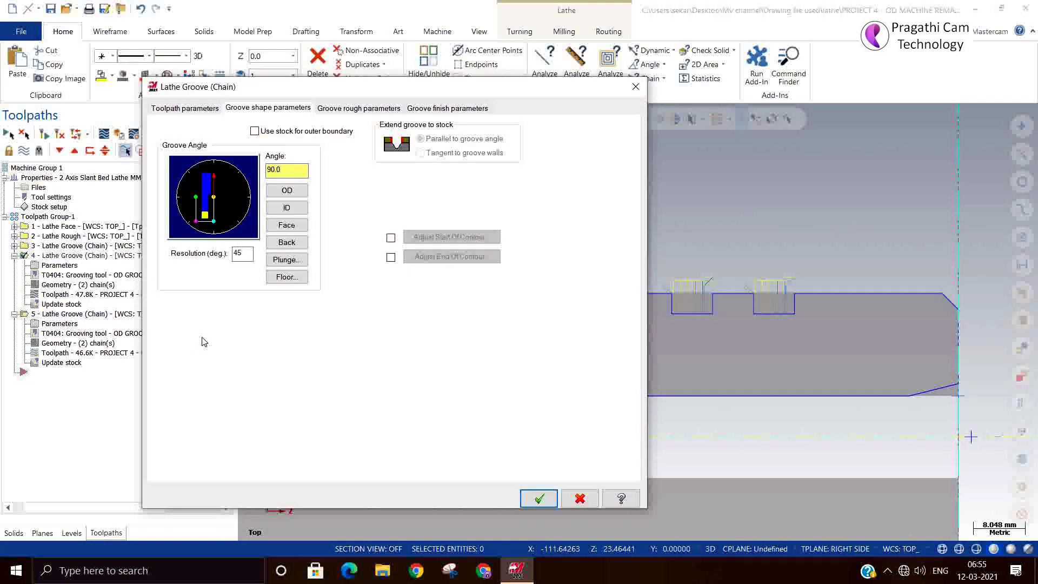
click(190, 108)
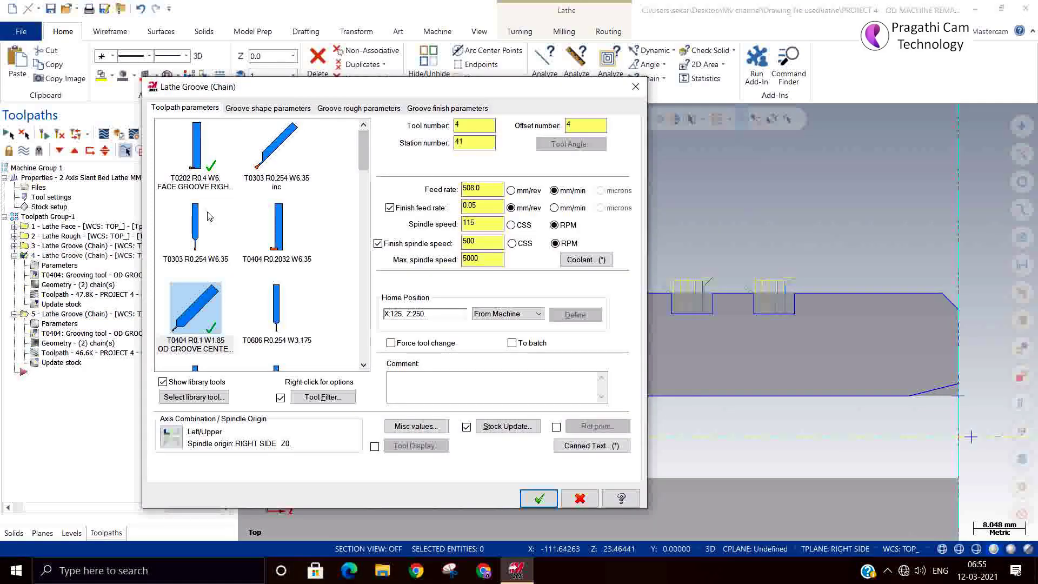
click(276, 173)
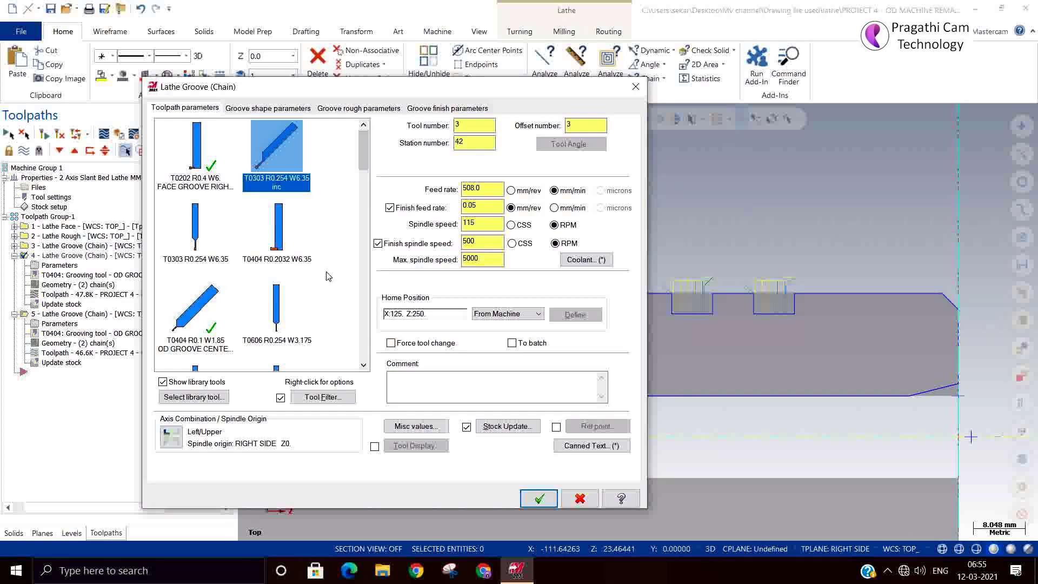
click(225, 243)
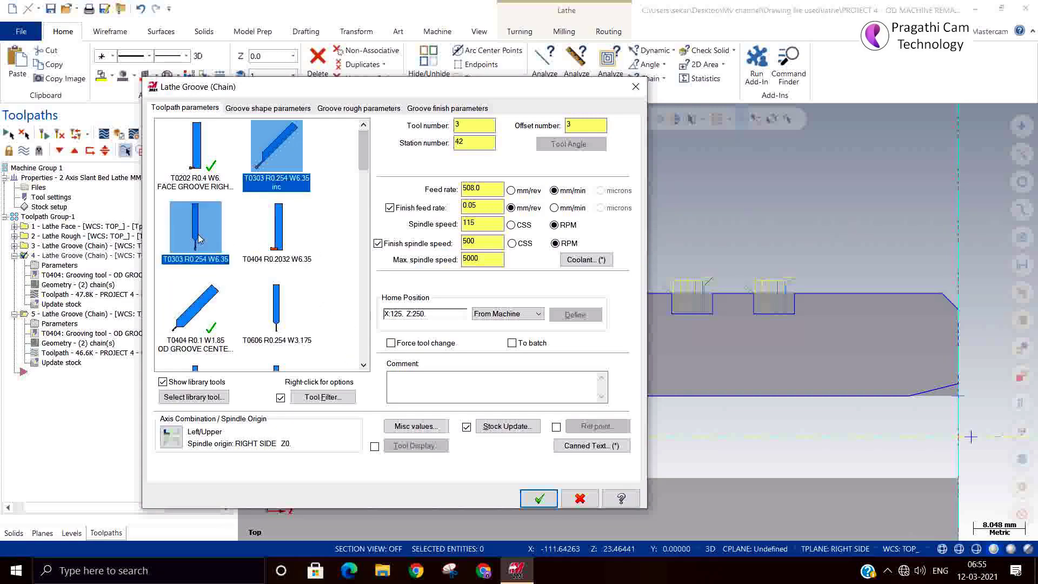
click(539, 498)
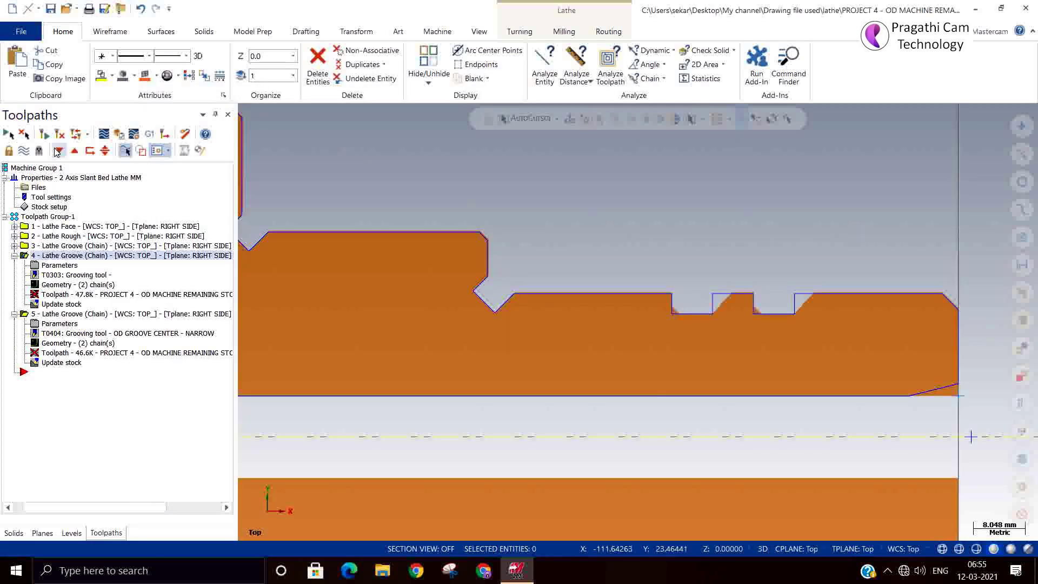
Regenerate operation 4 past the collision warning with a new rapid point, then regenerate operation 5.
click(45, 135)
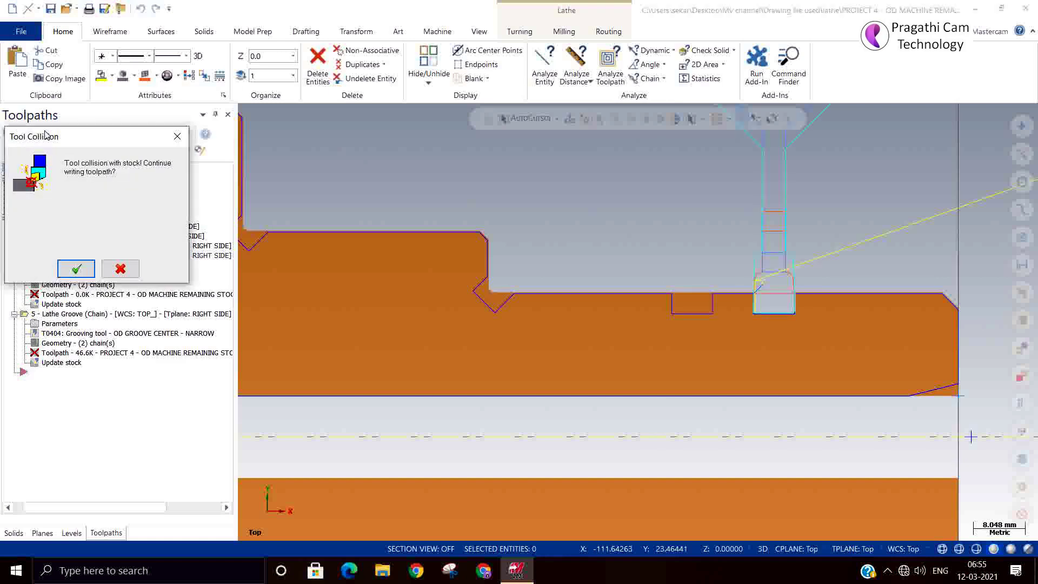
click(75, 268)
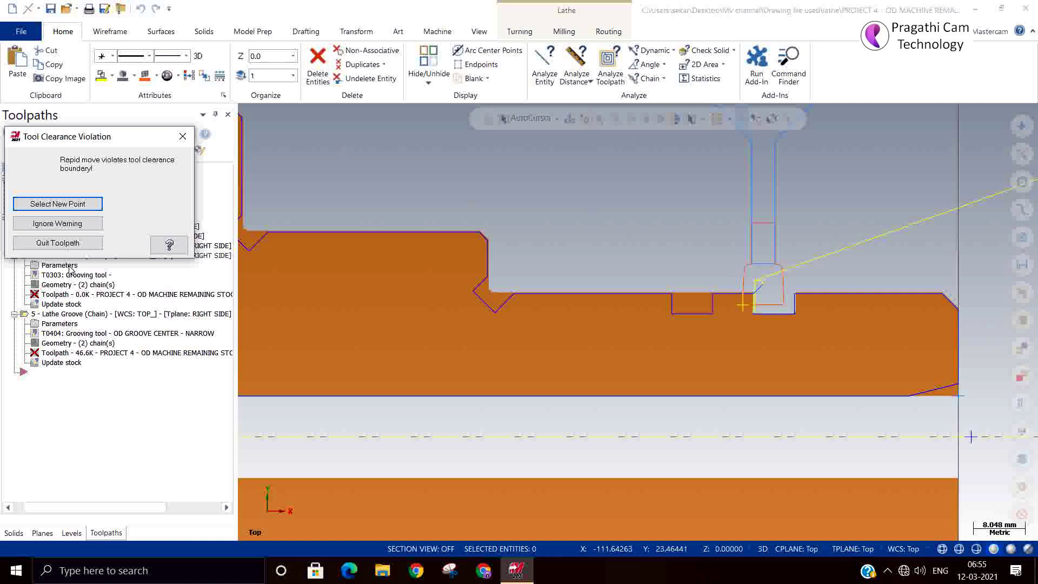
click(58, 203)
click(800, 230)
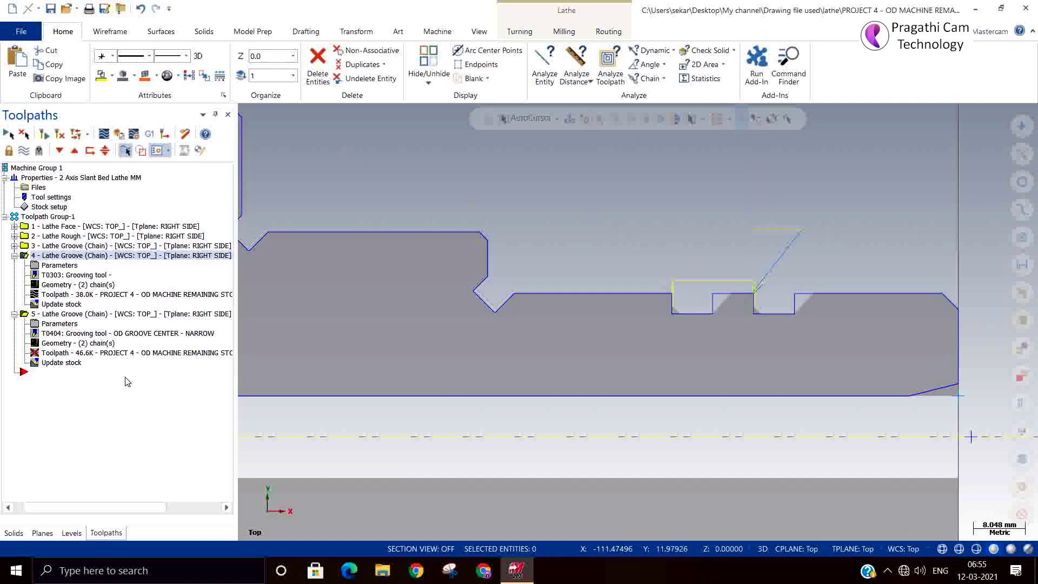
click(59, 314)
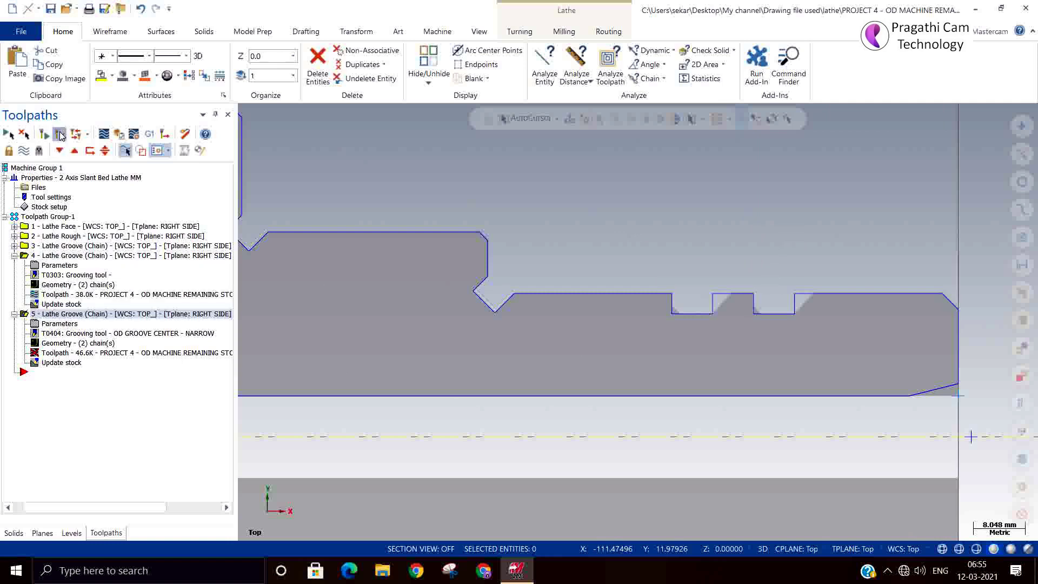
click(60, 134)
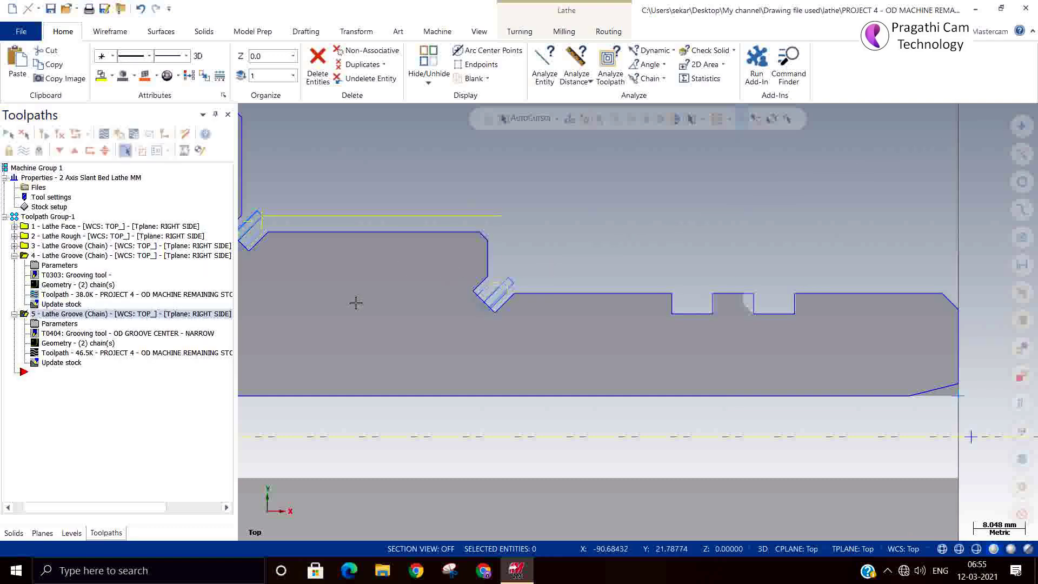
Edit the T0606 grooving tool for operation 4, name it 'test', and accept the changes.
click(54, 255)
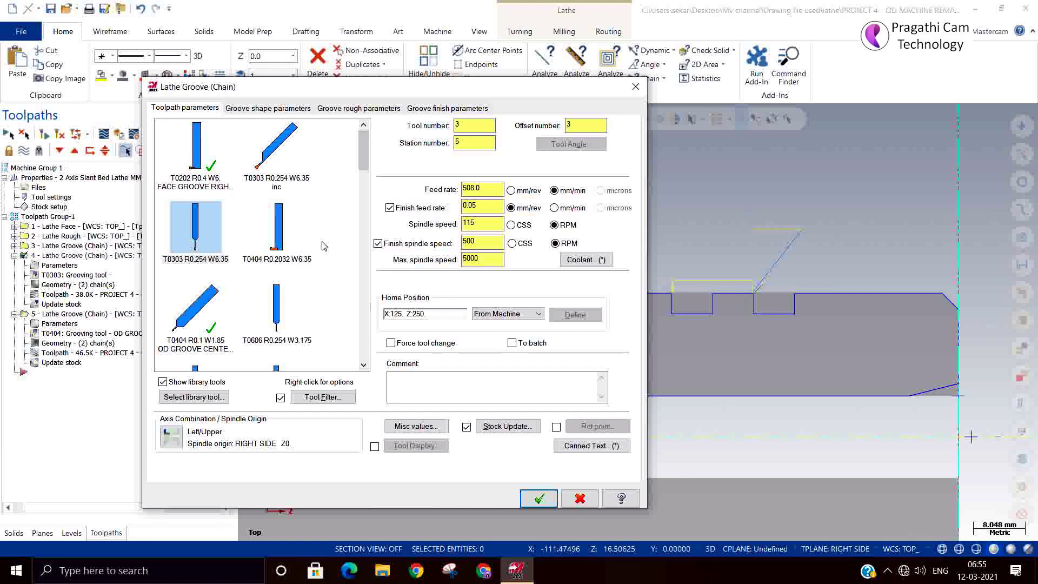
click(285, 314)
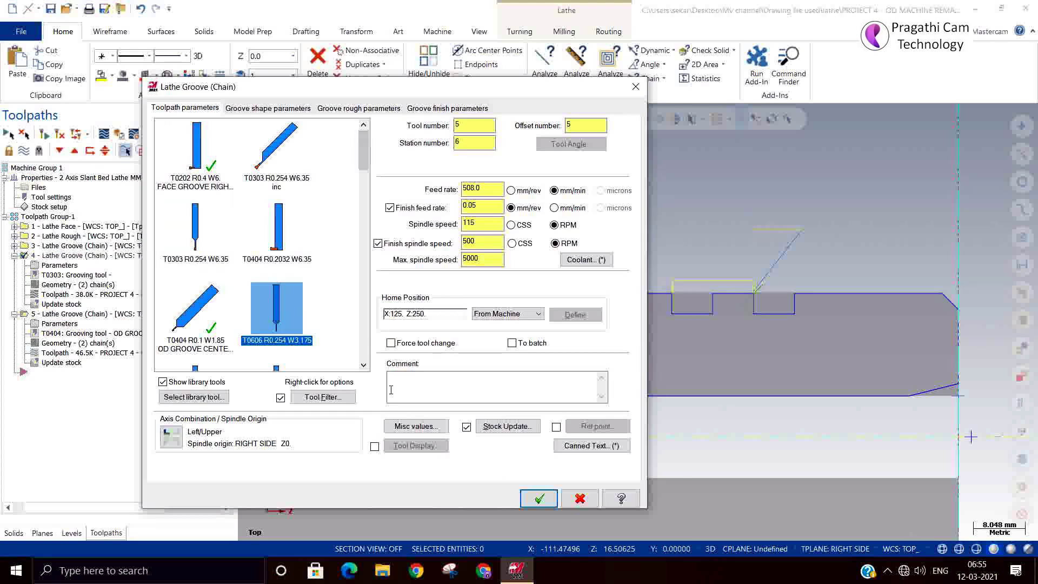
double_click(296, 343)
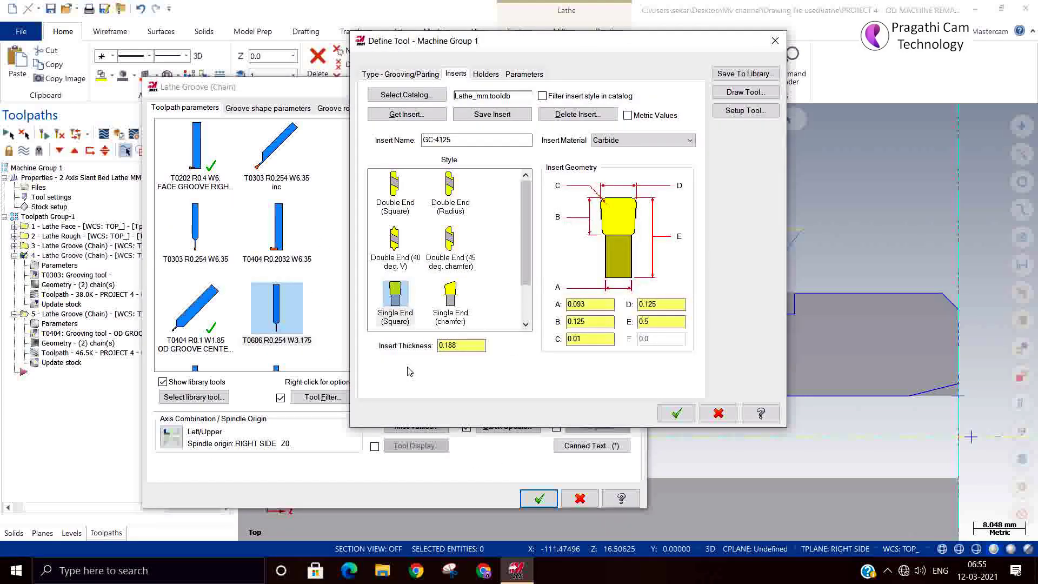
click(676, 413)
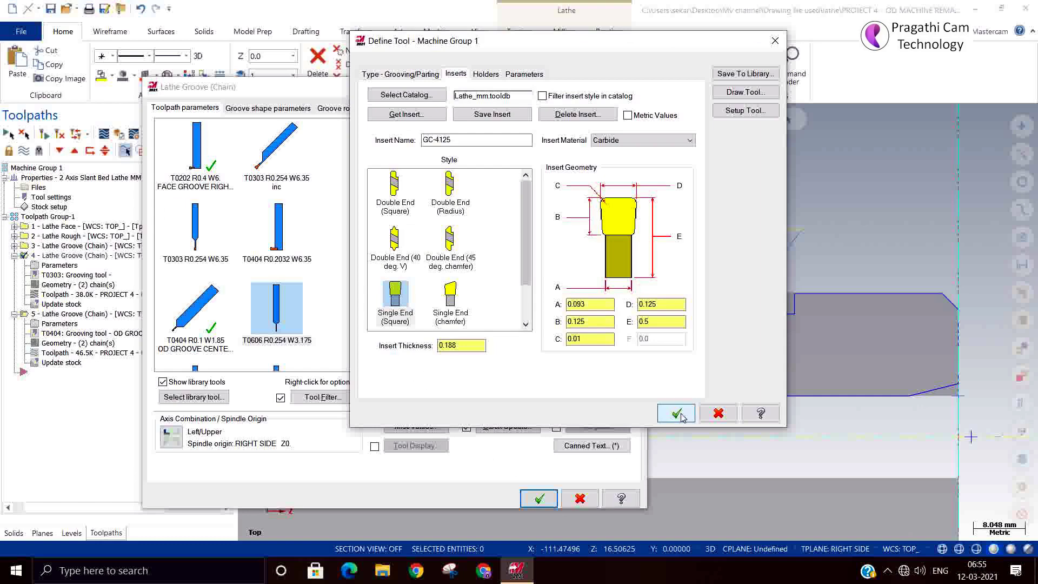
click(456, 331)
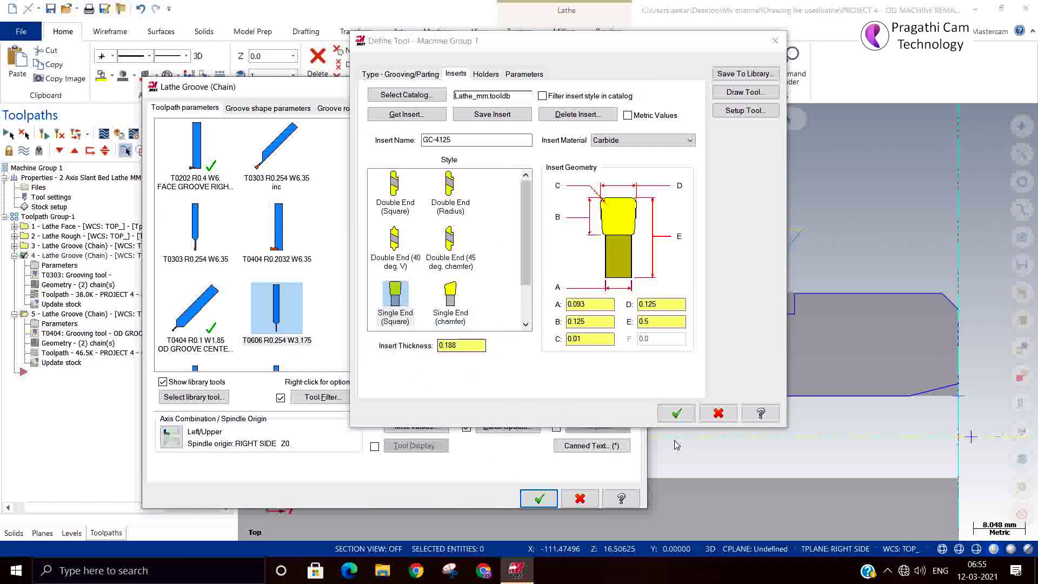
click(676, 419)
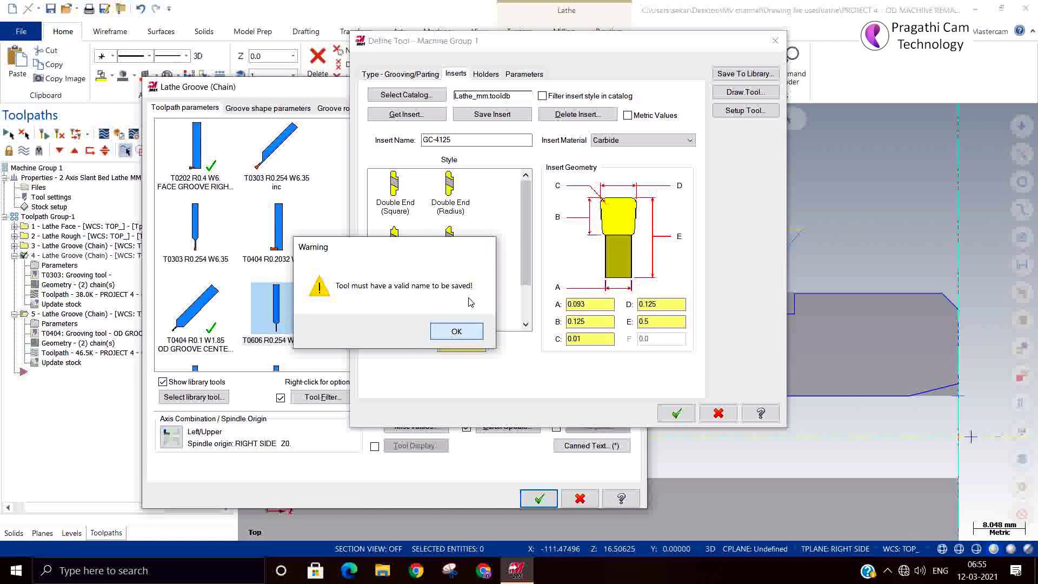
click(457, 331)
click(524, 74)
click(606, 329)
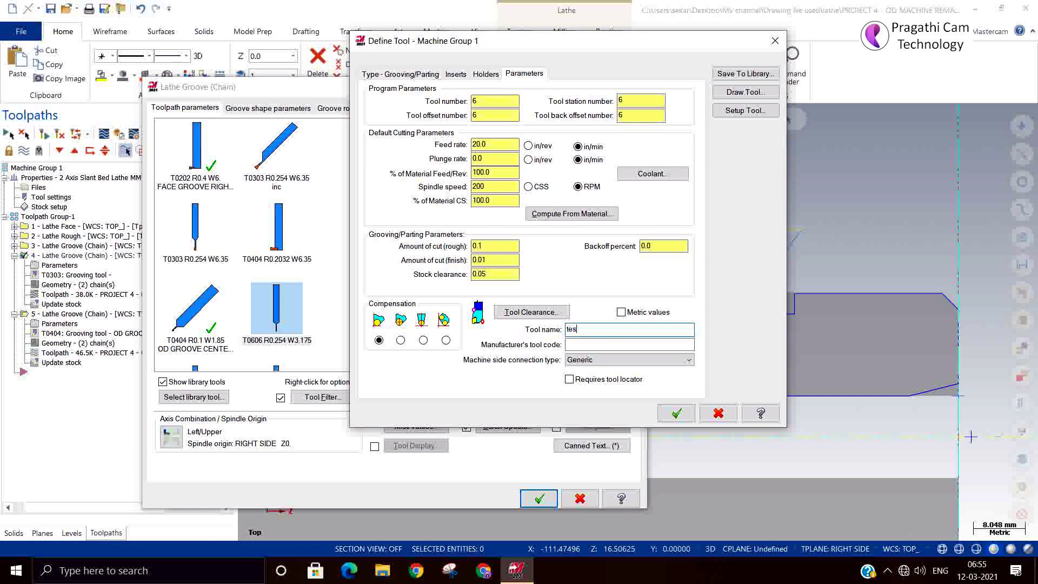
click(676, 413)
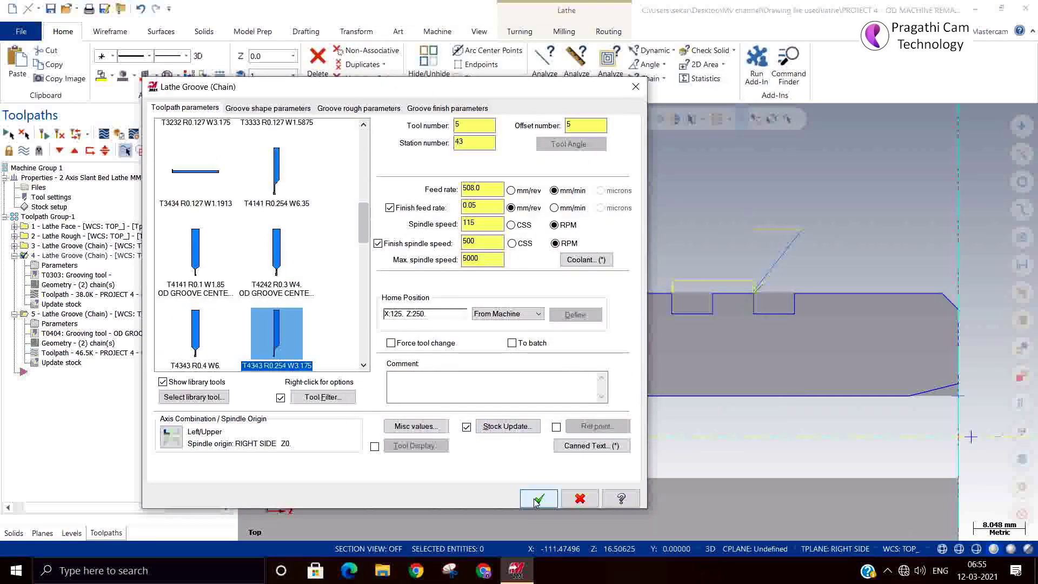
key(Return)
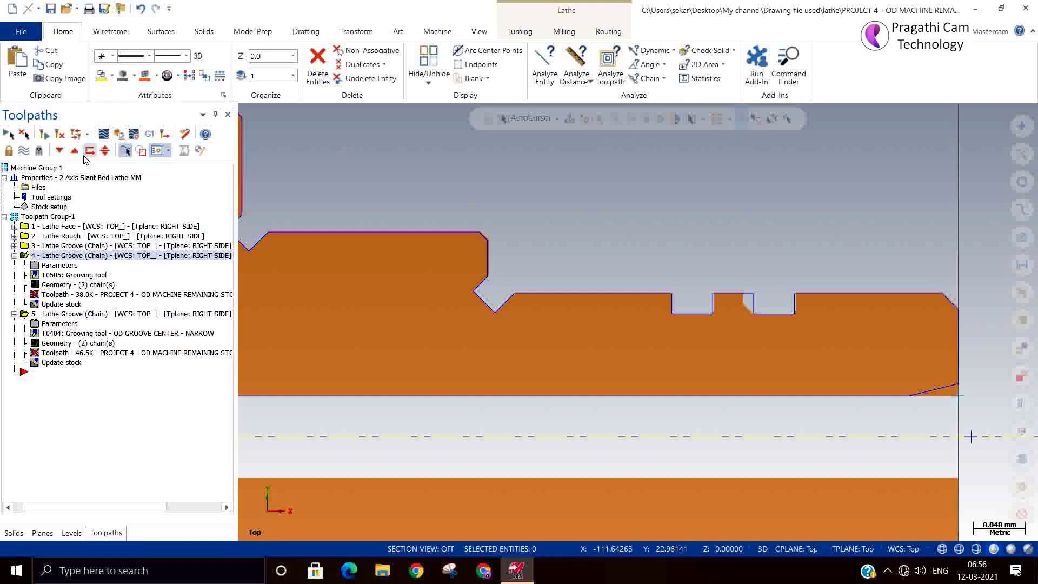
Regenerate operation 4 with the T0505 tool, producing a 46.9K toolpath.
click(60, 136)
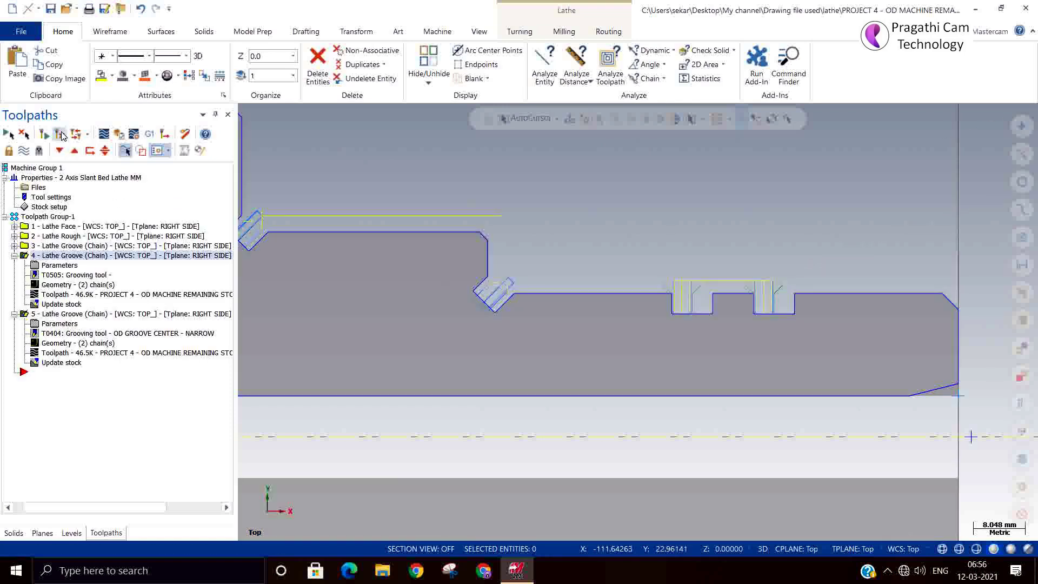
scroll(817, 383, down, 3)
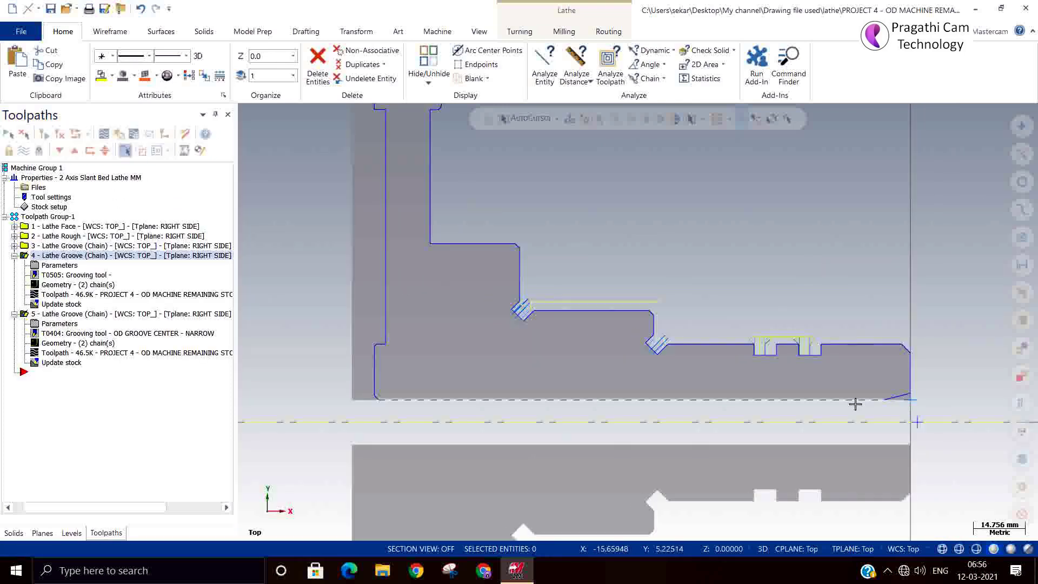